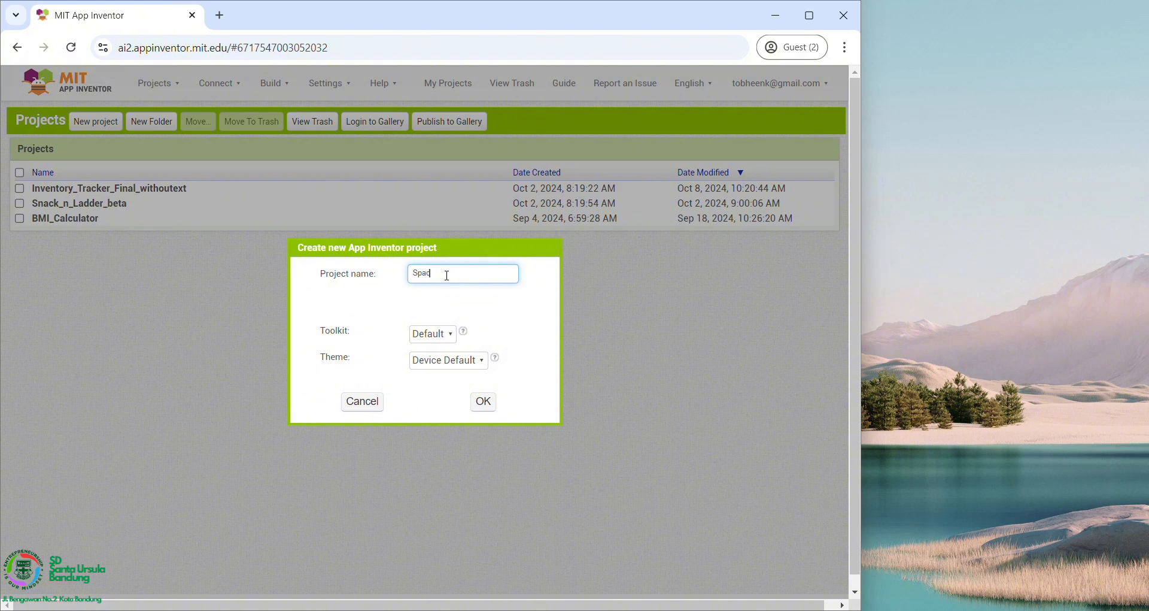
Step: Name the new project Space Shooter, create it, and dismiss the connection error
text(Shooter)
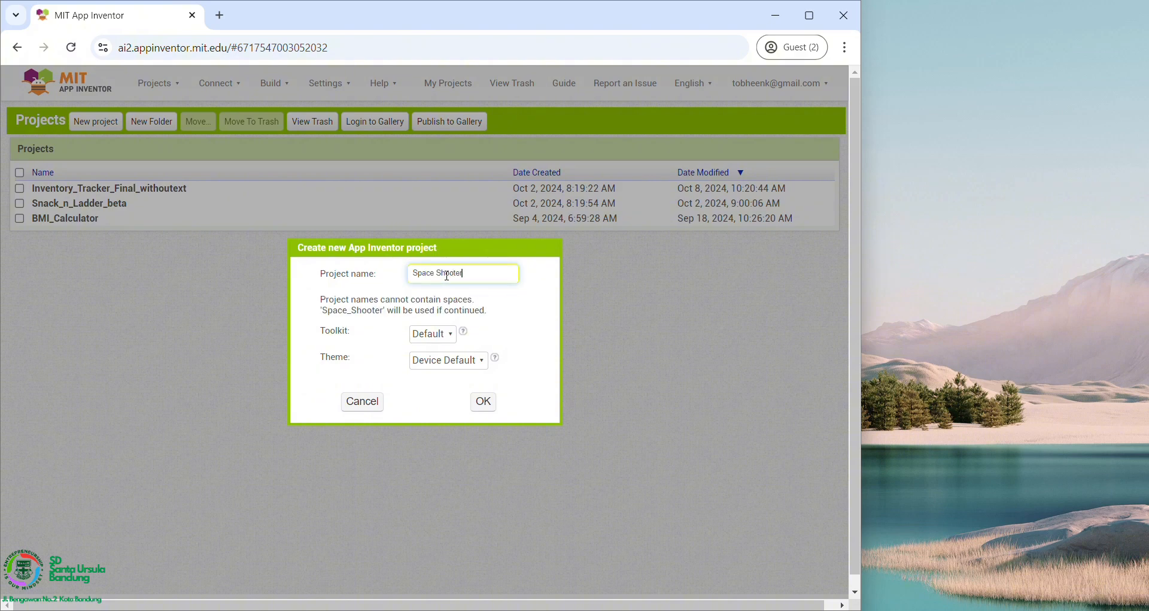
click(490, 403)
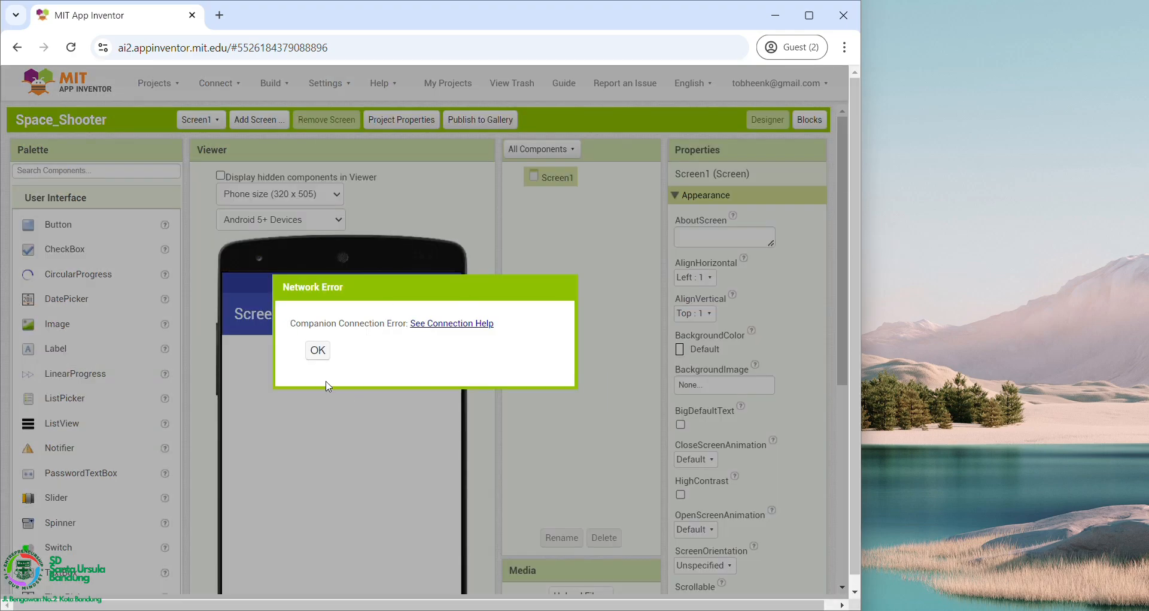
click(318, 351)
Step: Connect the project to the Android emulator and open the MIT AI2 Companion app in it
click(219, 82)
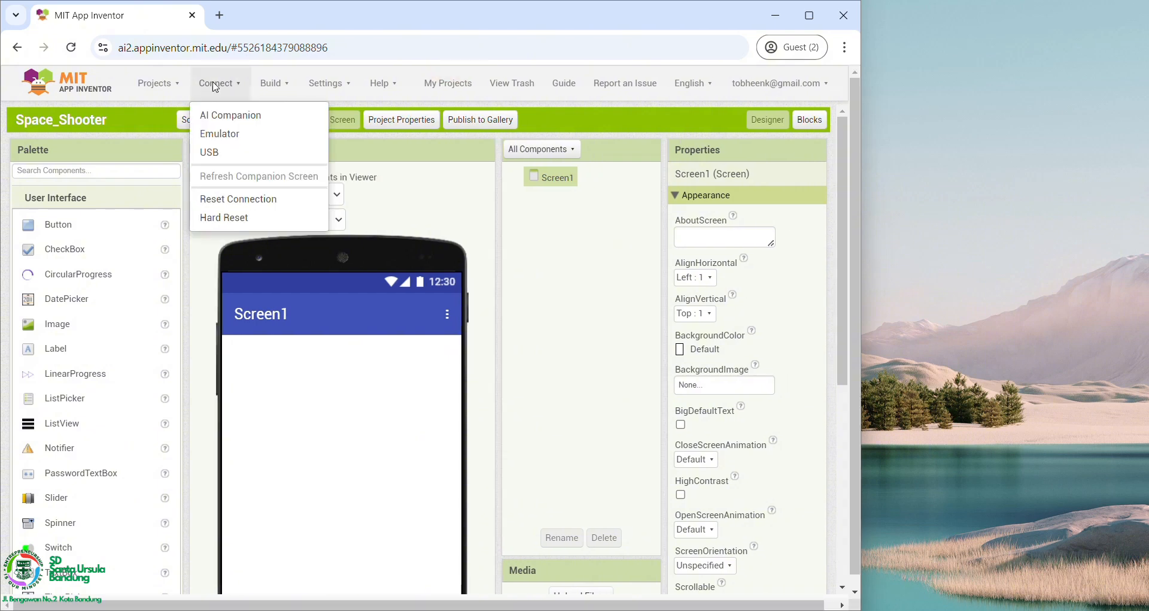
click(245, 131)
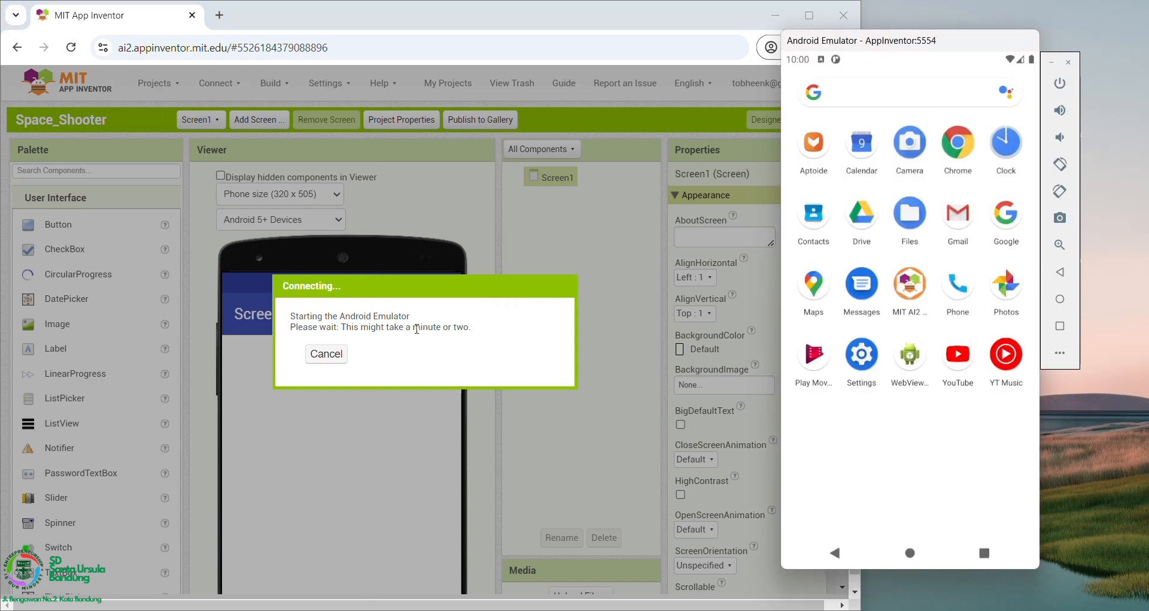
click(911, 286)
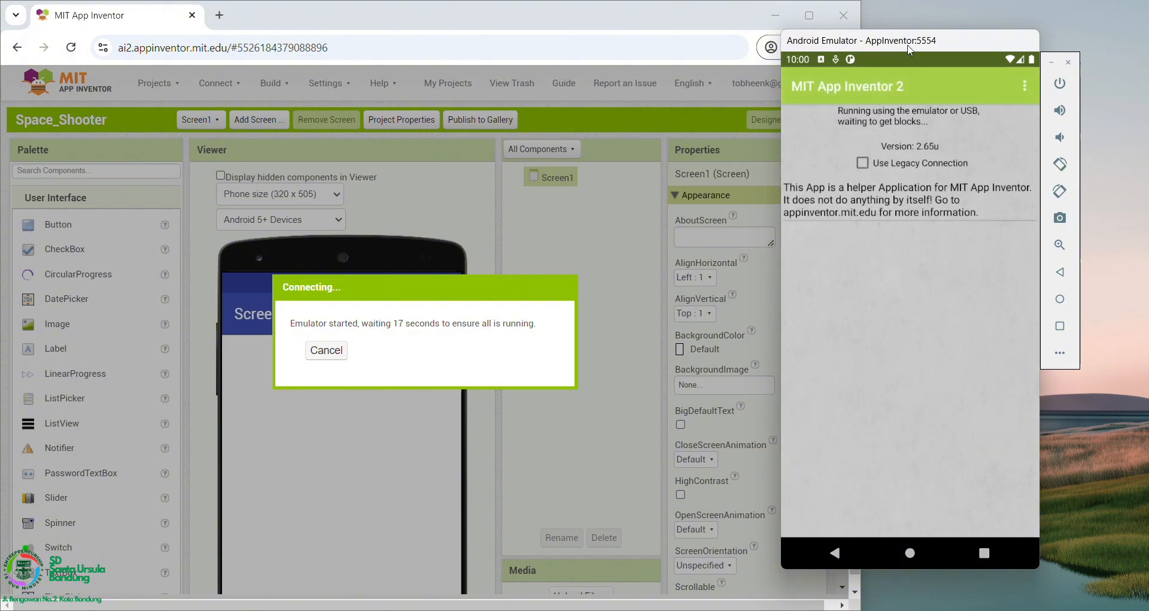
Step: Enlarge the emulator window slightly, place it beside the browser, and close the app's overflow menu
drag(911, 43, 993, 33)
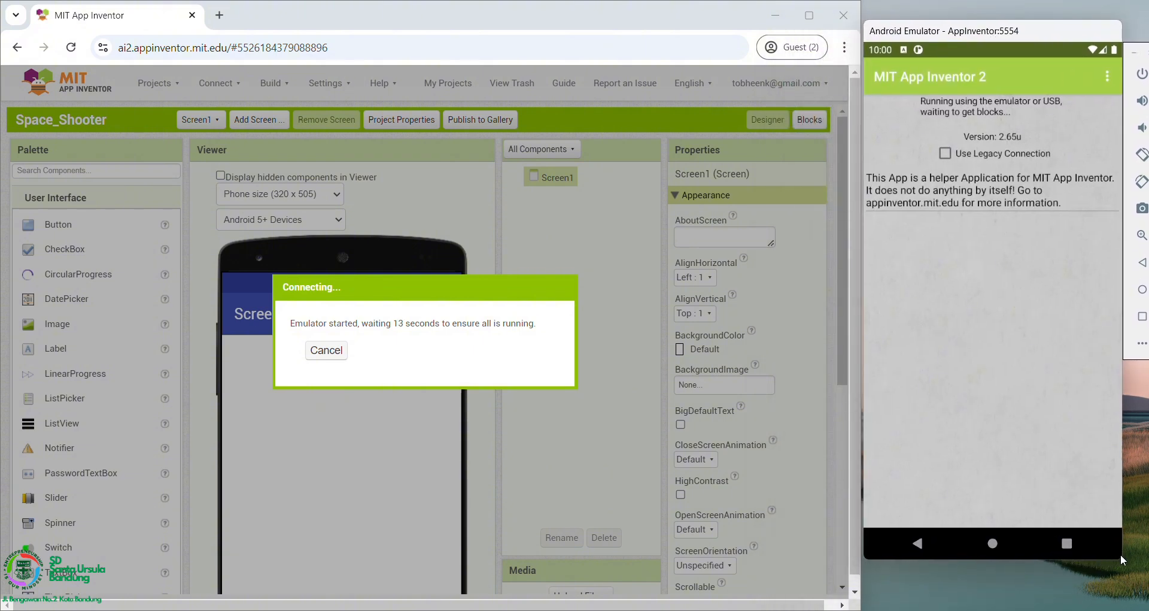
drag(1119, 563, 1133, 580)
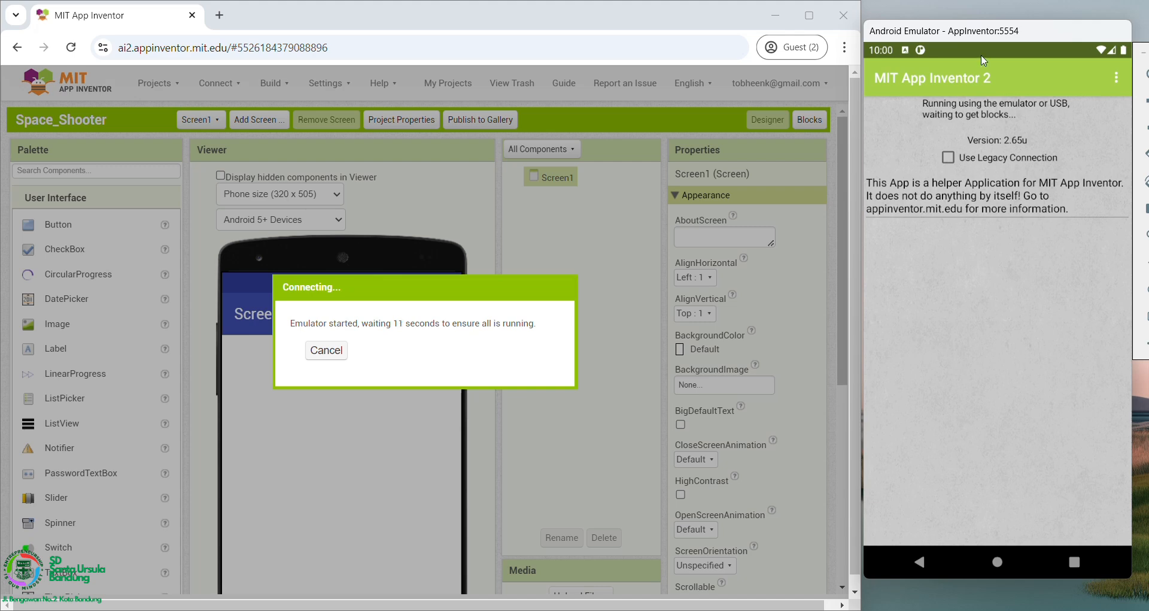
drag(983, 39, 987, 40)
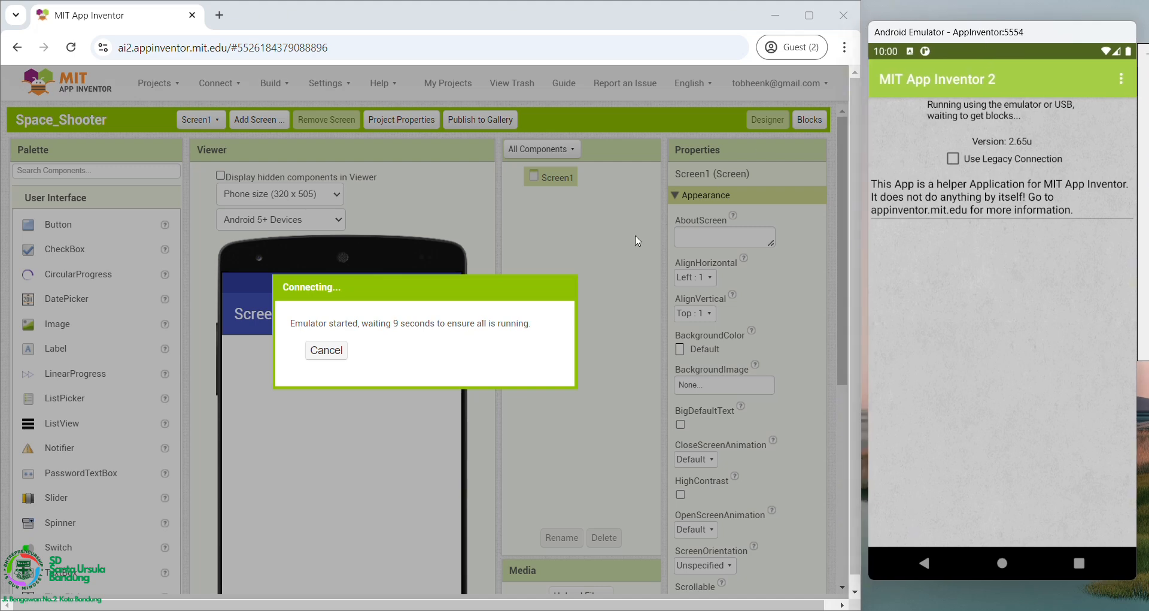
click(471, 287)
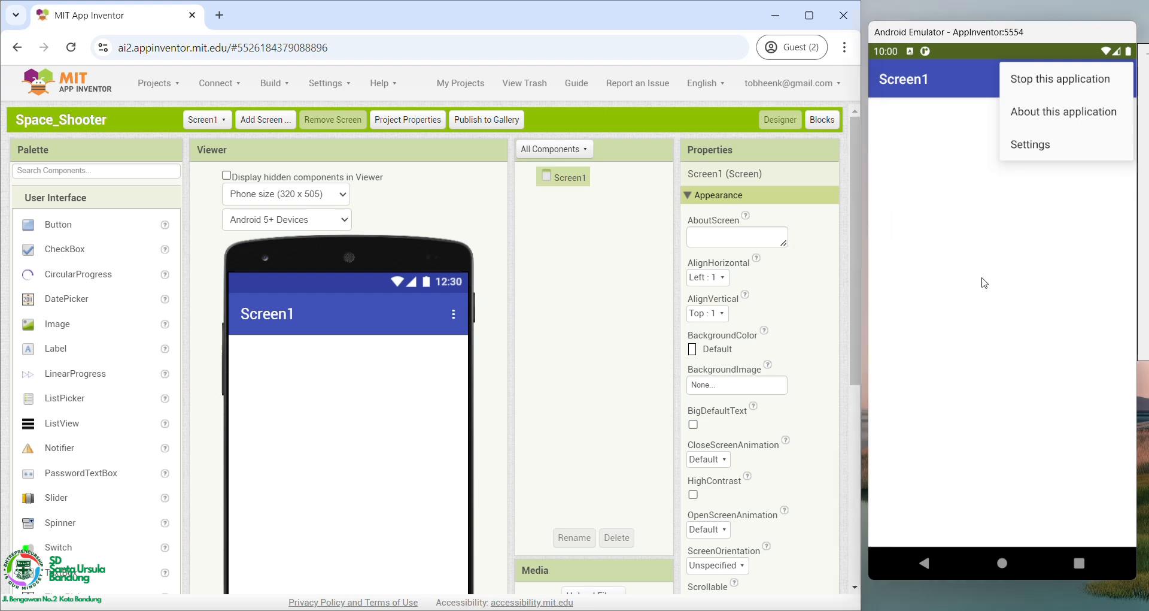
click(962, 284)
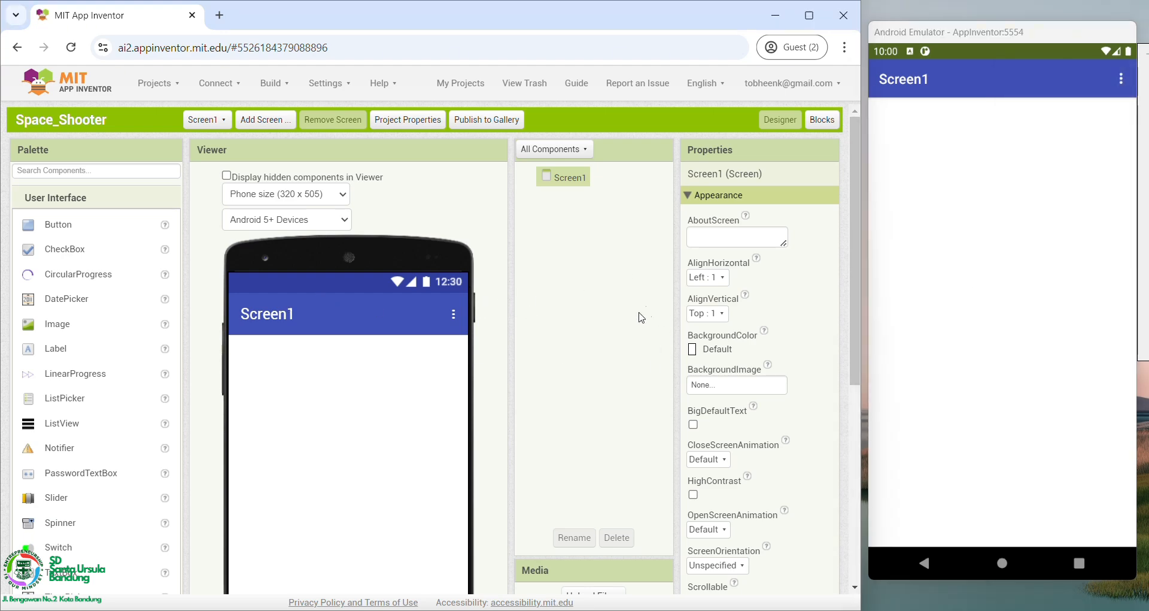
Step: Set the Title of Screen1 to "Space Shooter"
scroll(643, 300, down, 2)
click(721, 521)
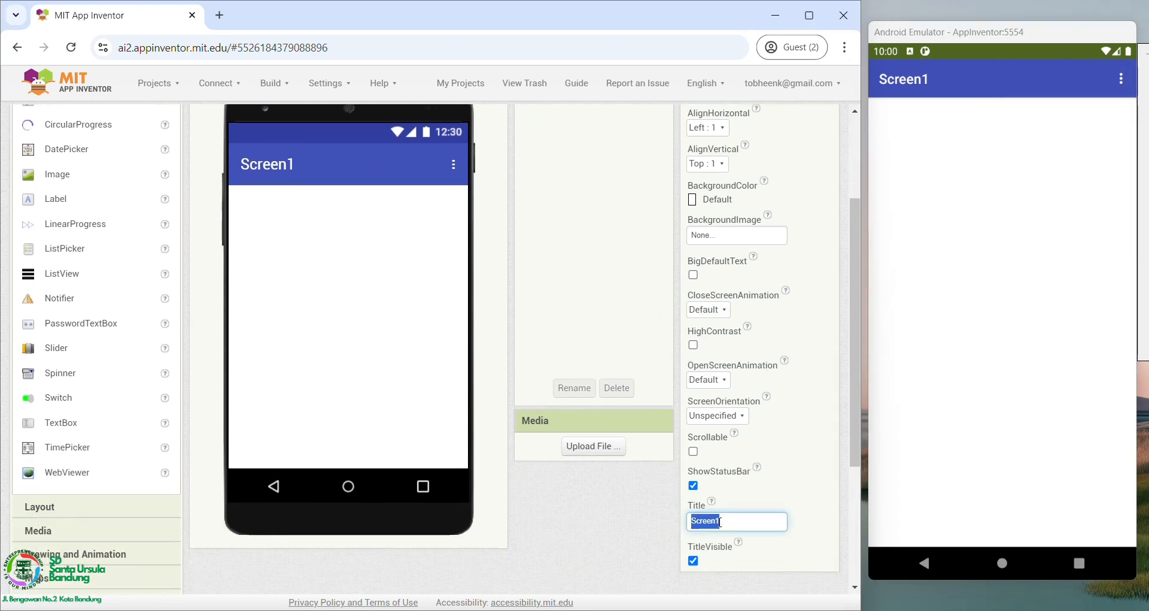
text(Spade Shooter)
key(Return)
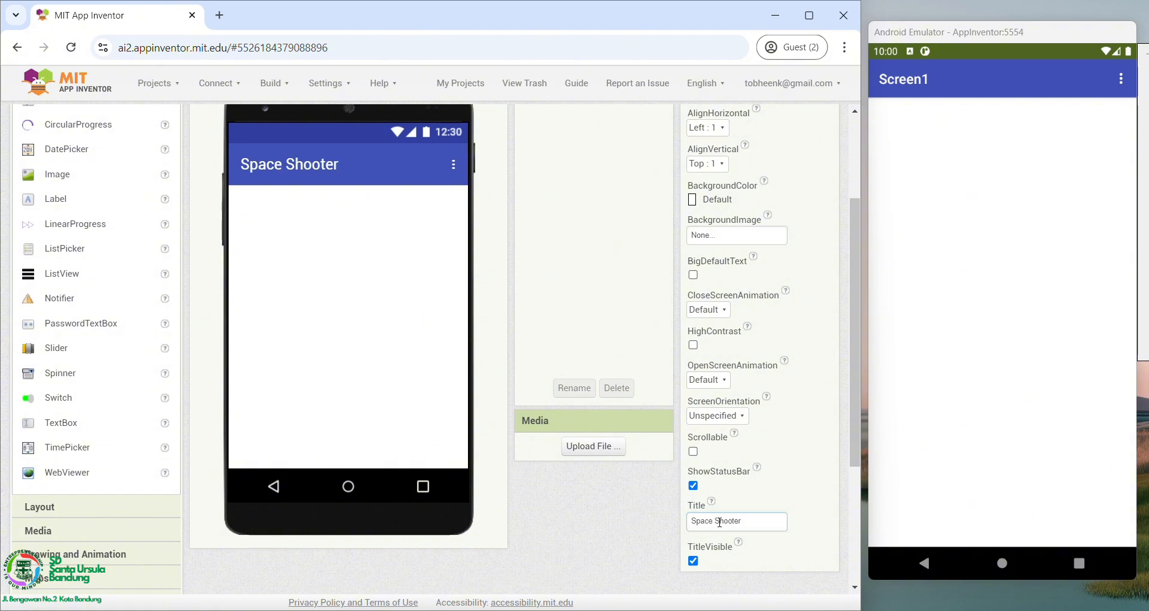
scroll(337, 324, up, 1)
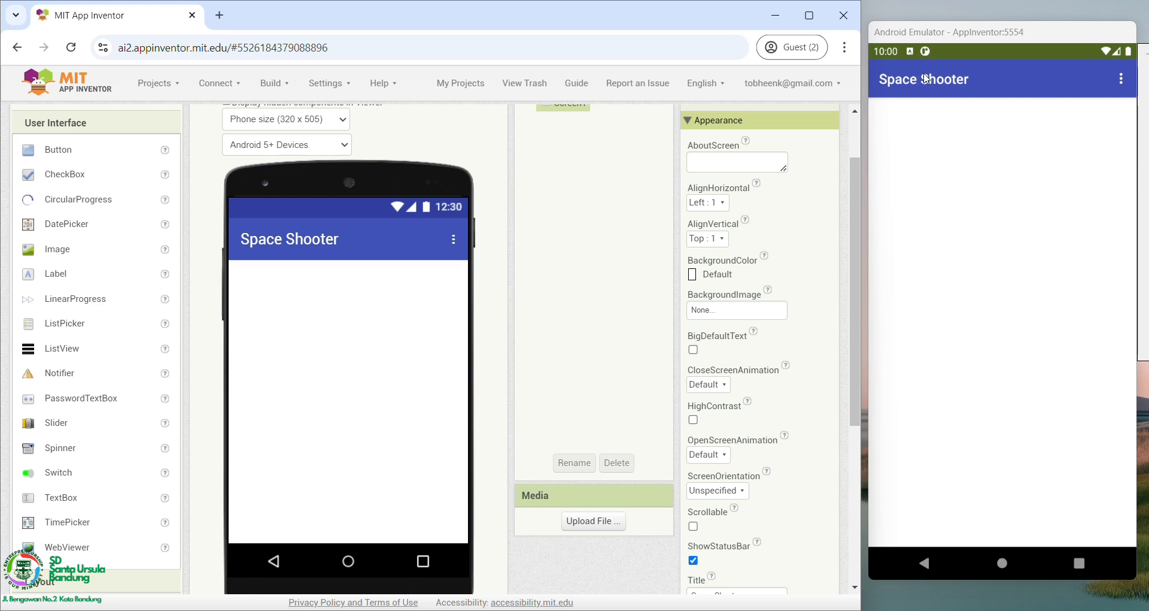
Step: Test the screen's TitleVisible option by hiding the title bar and showing it again
scroll(779, 449, down, 1)
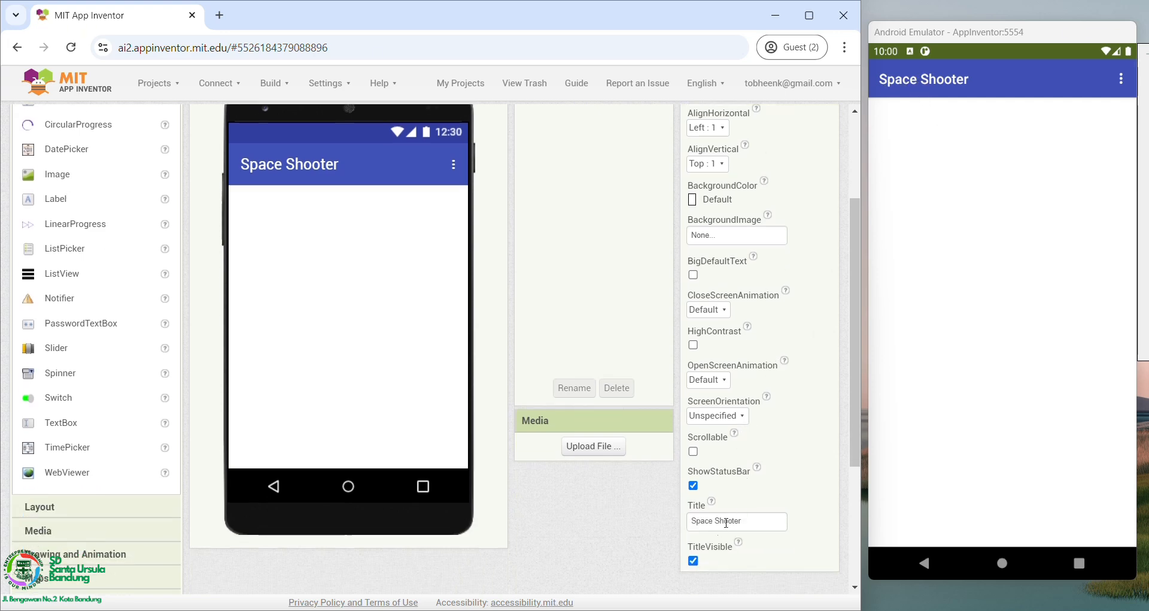
click(694, 561)
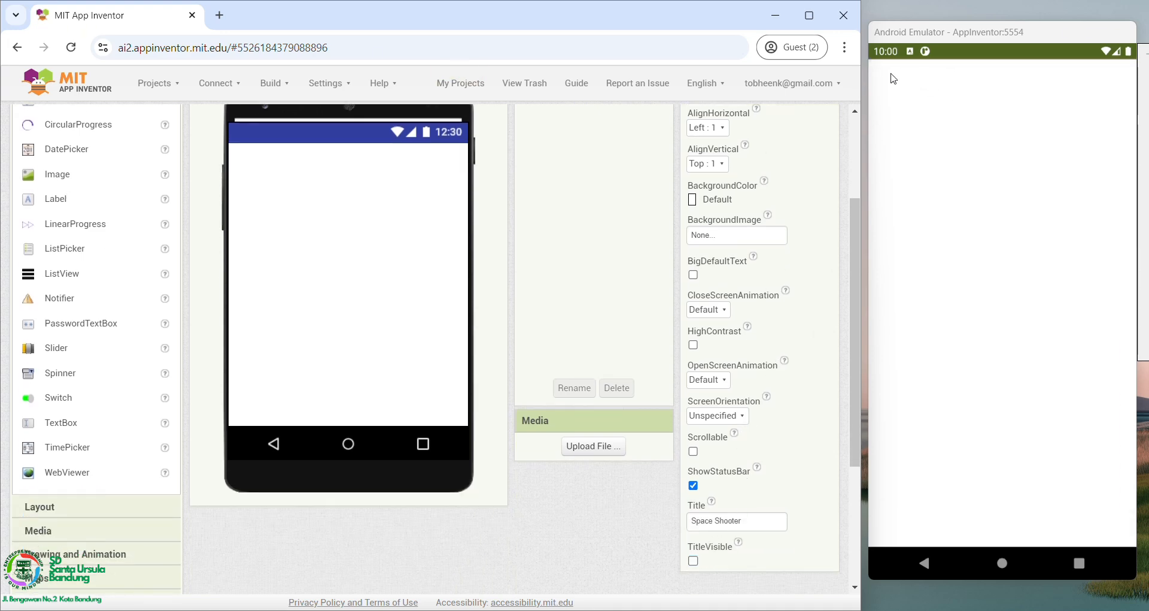
click(693, 561)
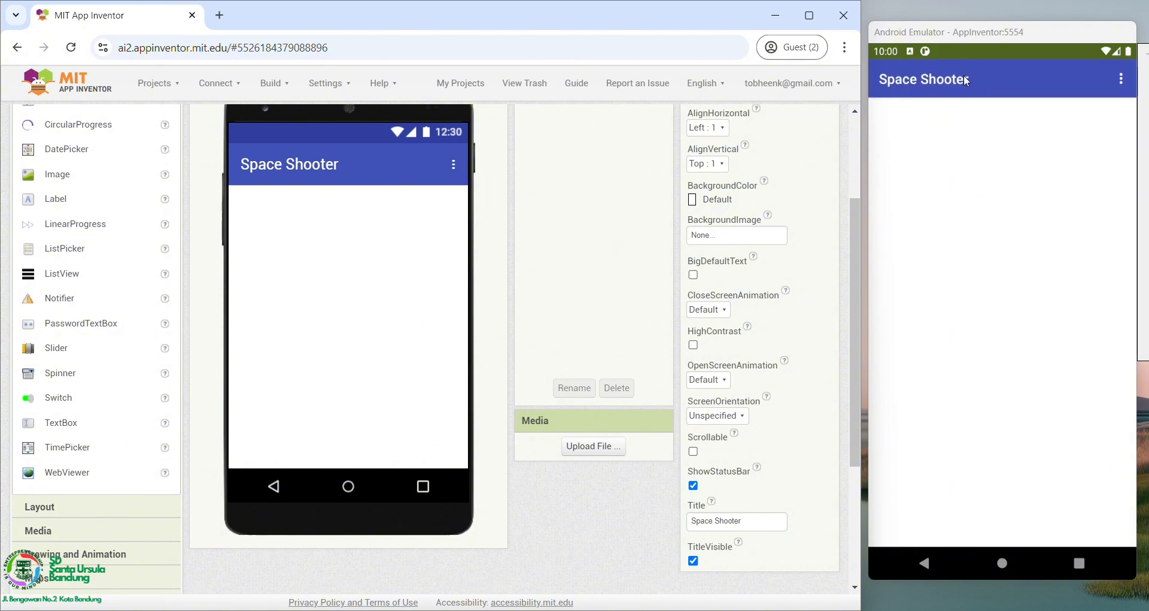
Step: Add two HorizontalArrangement components to the screen, one below the other
scroll(493, 431, up, 2)
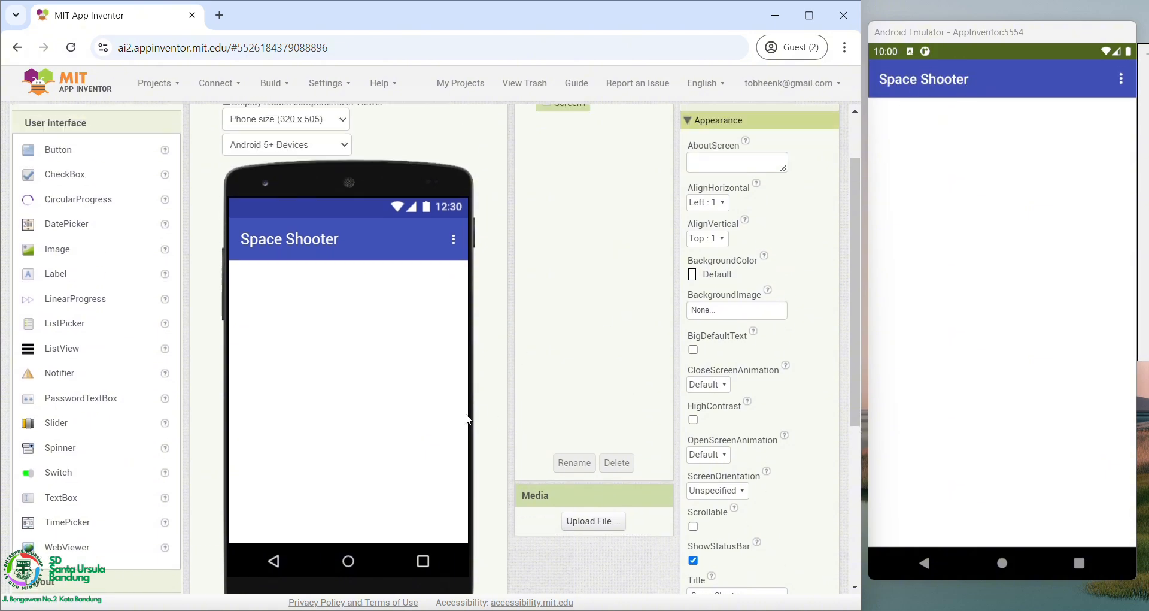
scroll(131, 419, down, 3)
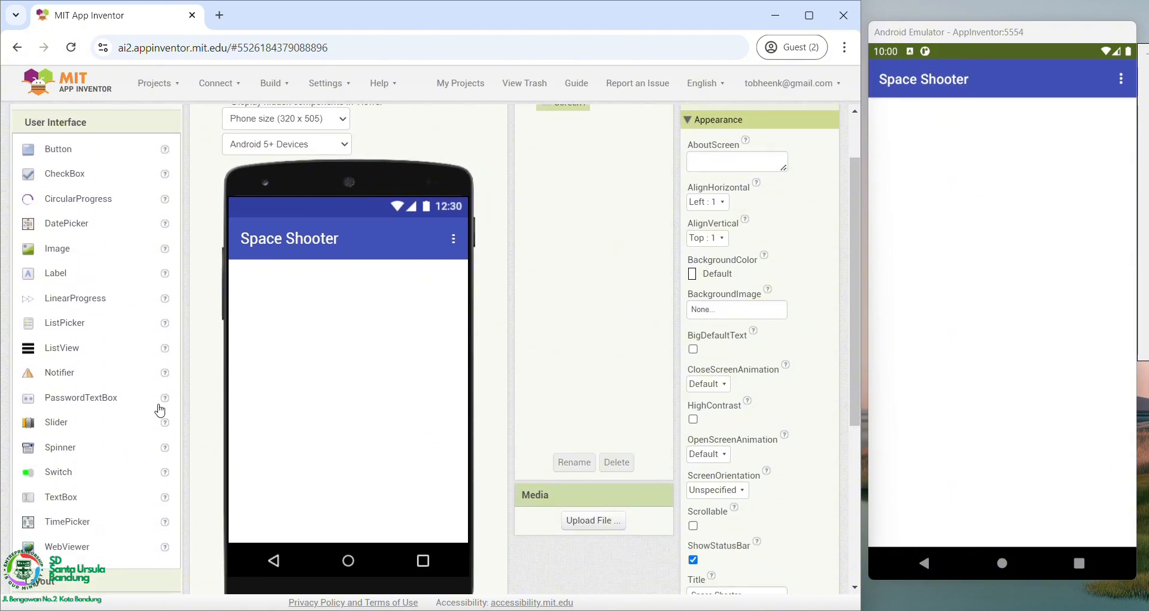
click(90, 434)
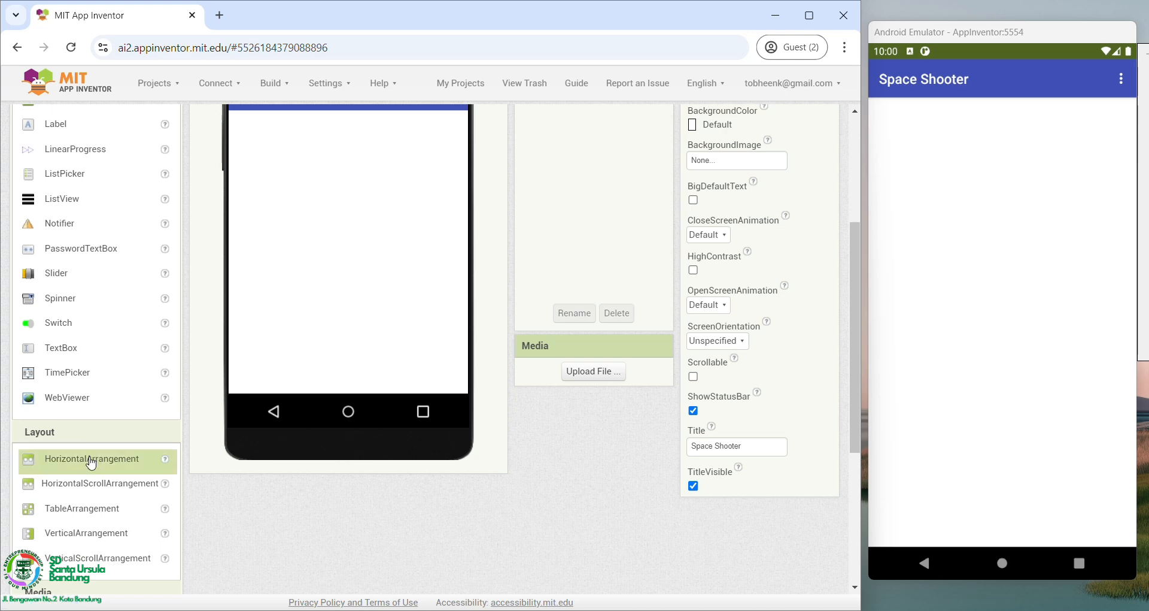
drag(90, 459, 277, 311)
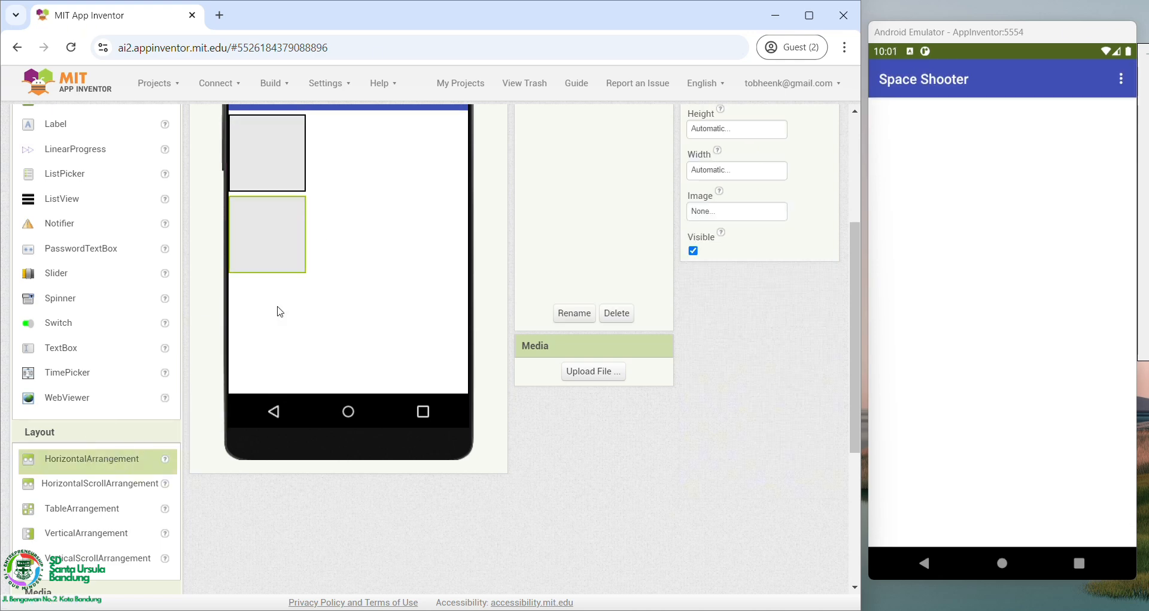
Step: Set the upper horizontal arrangement's height to 75 percent and its width to Fill parent
scroll(281, 311, up, 3)
click(276, 370)
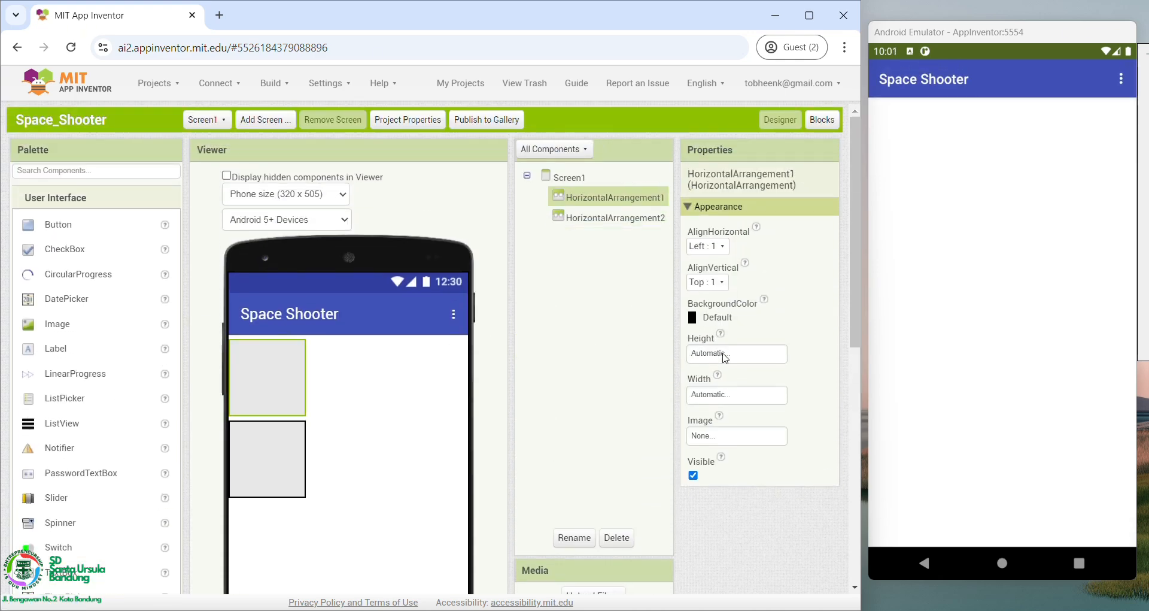
click(724, 358)
click(725, 402)
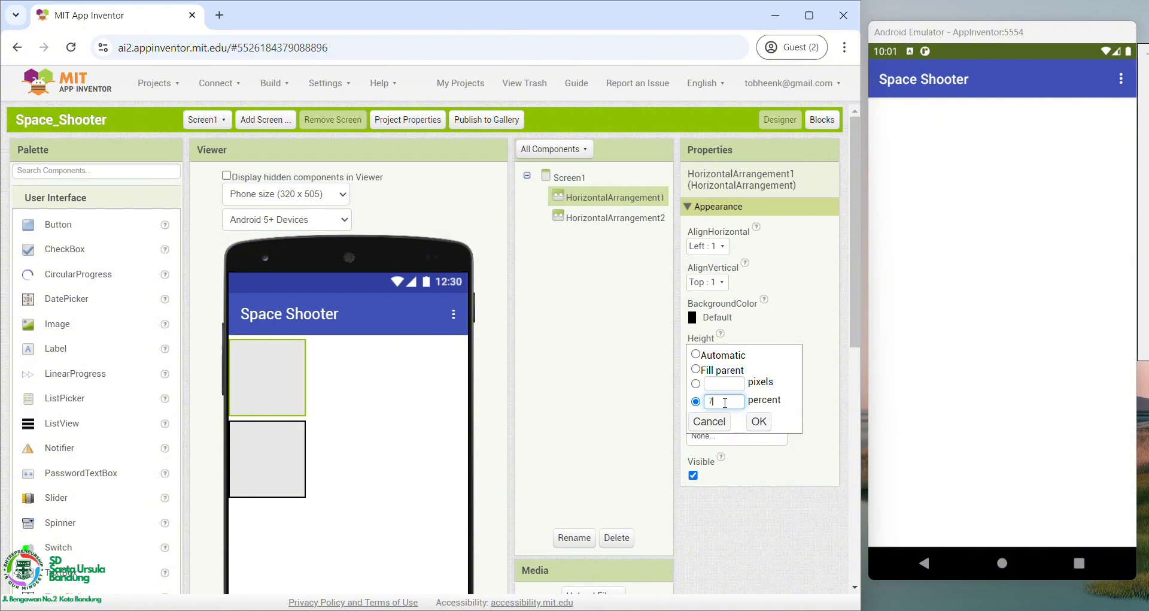
click(759, 421)
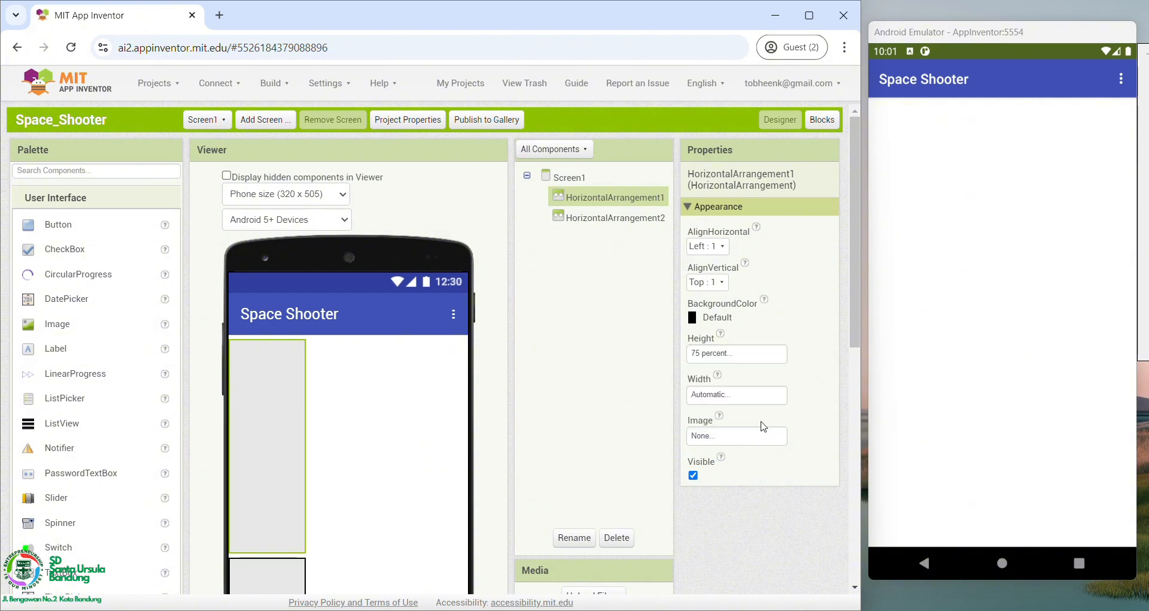
click(725, 395)
click(721, 411)
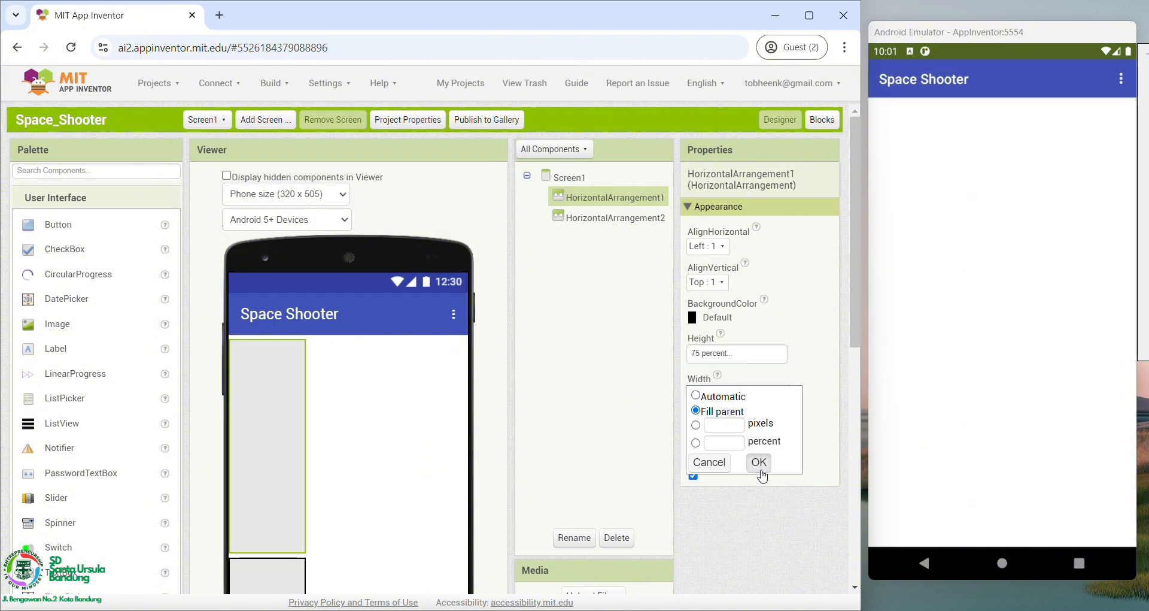
click(759, 462)
Step: Set both the width and the height of the lower horizontal arrangement to Fill parent
scroll(449, 456, down, 1)
click(285, 506)
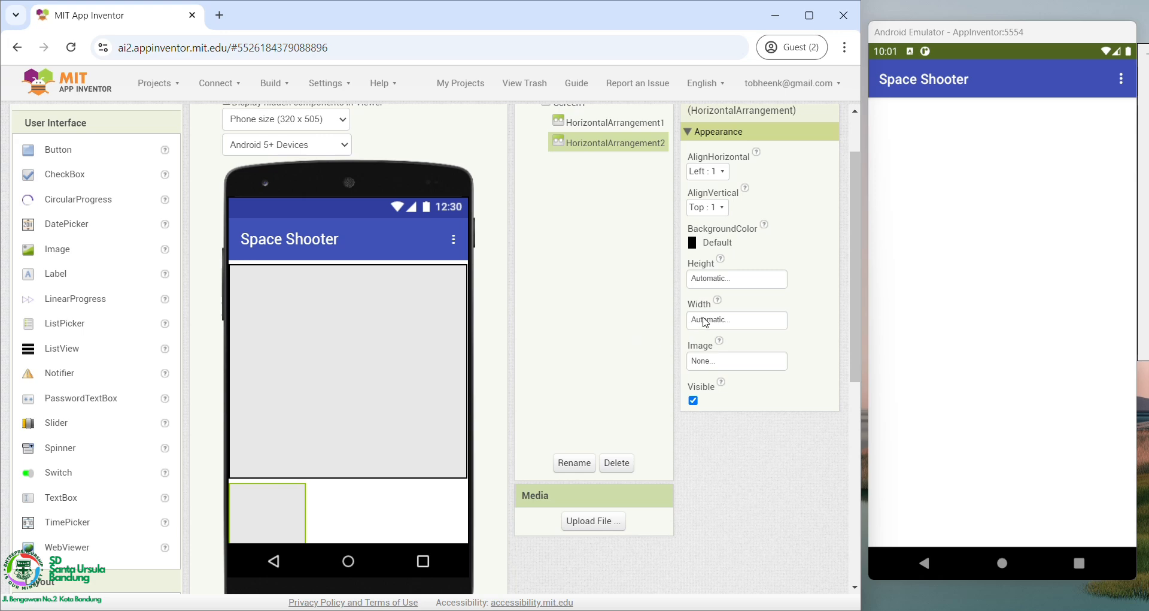
click(707, 322)
click(707, 336)
click(759, 388)
click(719, 285)
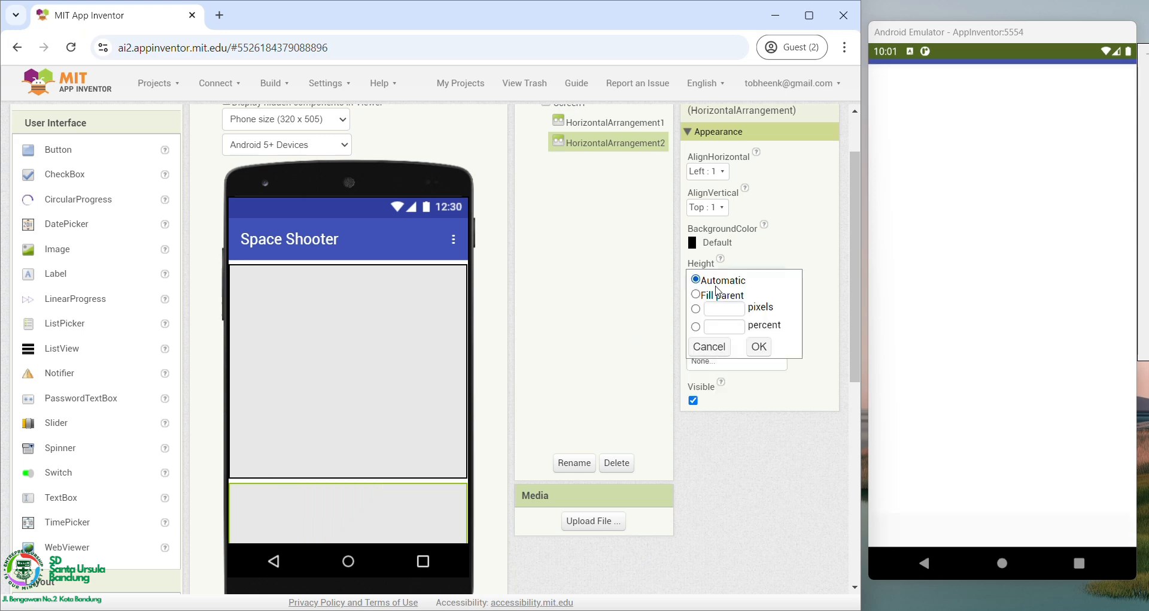
click(719, 294)
click(759, 347)
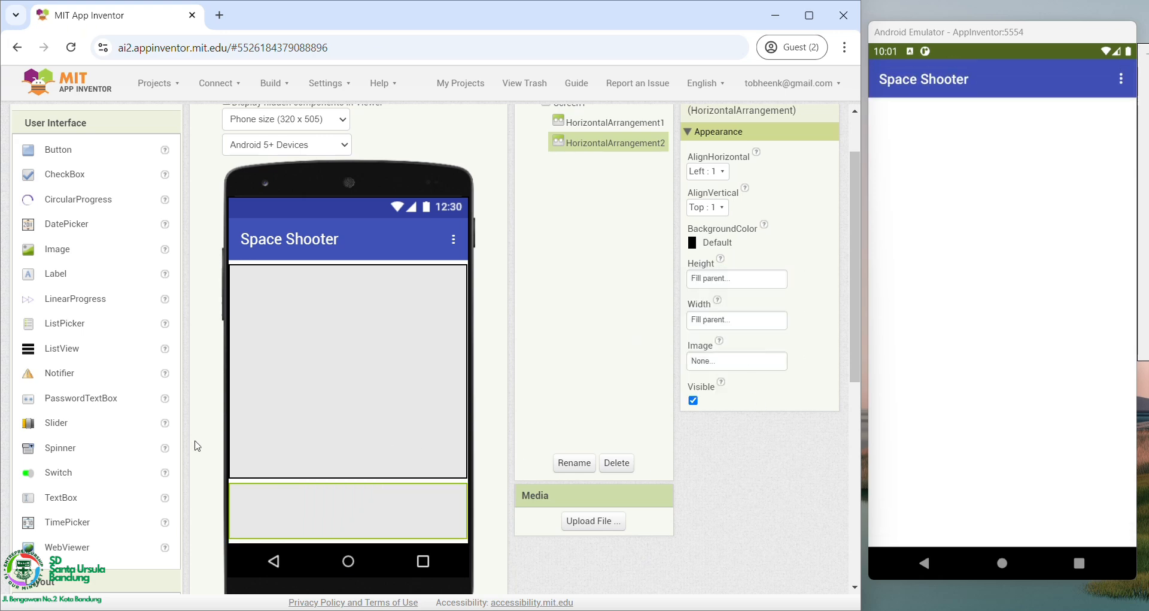
Step: Add three buttons side by side inside the lower horizontal arrangement
mouse_move(64, 157)
mouse_down()
mouse_move(295, 534)
mouse_move(287, 515)
mouse_up()
drag(69, 157, 356, 495)
drag(89, 154, 419, 503)
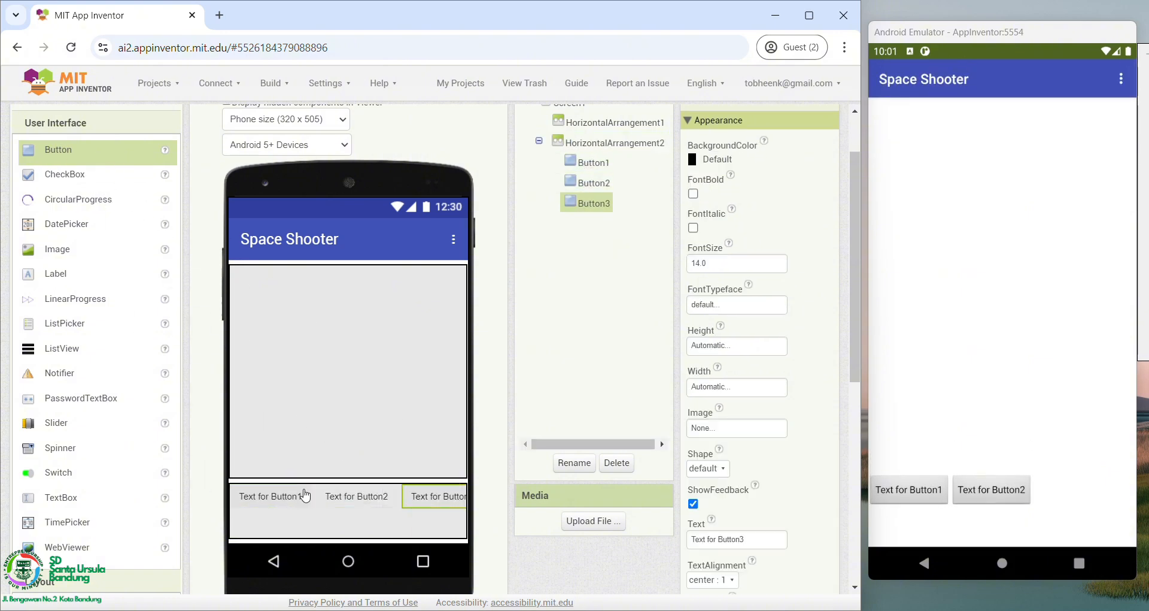
Step: Change the text of the first button, Button1, to FIRE
click(306, 495)
click(710, 541)
text(F)
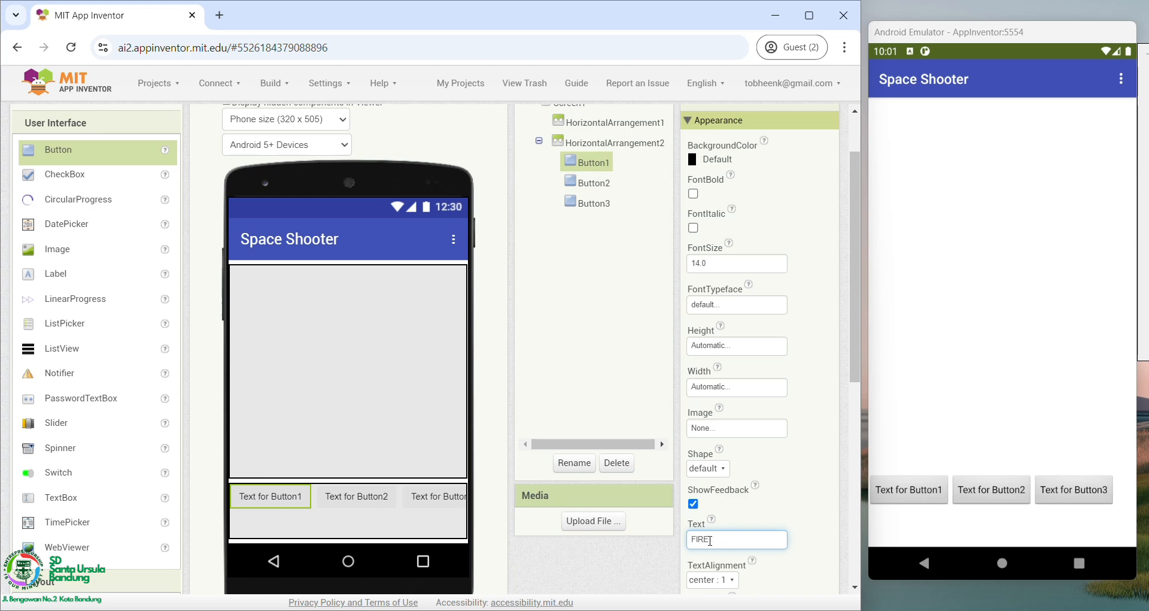
text(IRE)
key(Return)
Step: Change the text of the second button, Button2, to LEFT
click(322, 503)
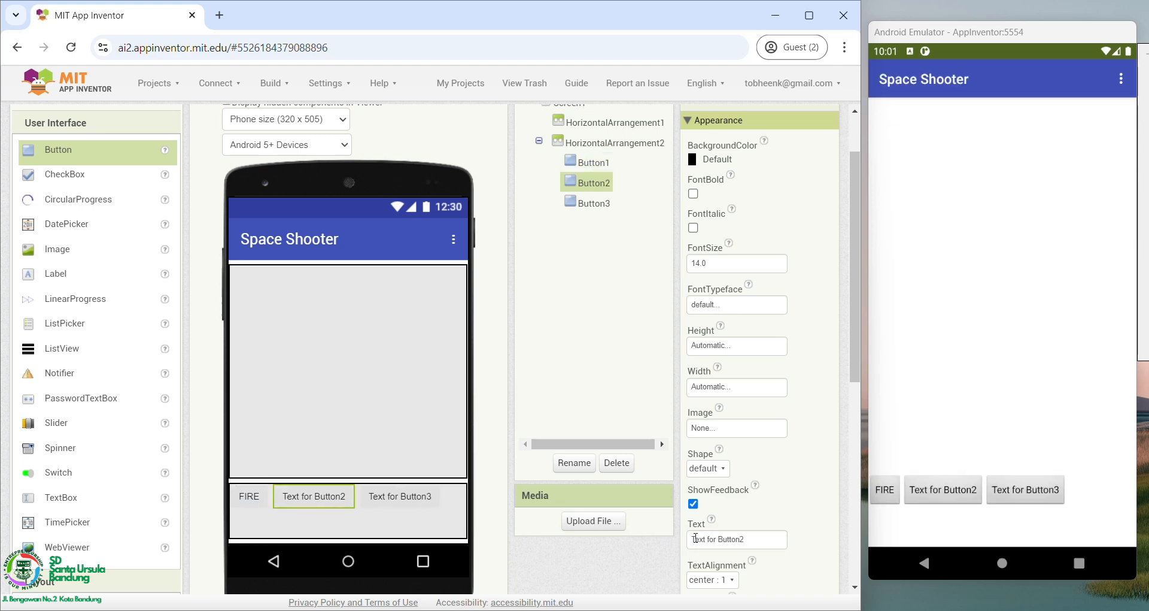
click(697, 538)
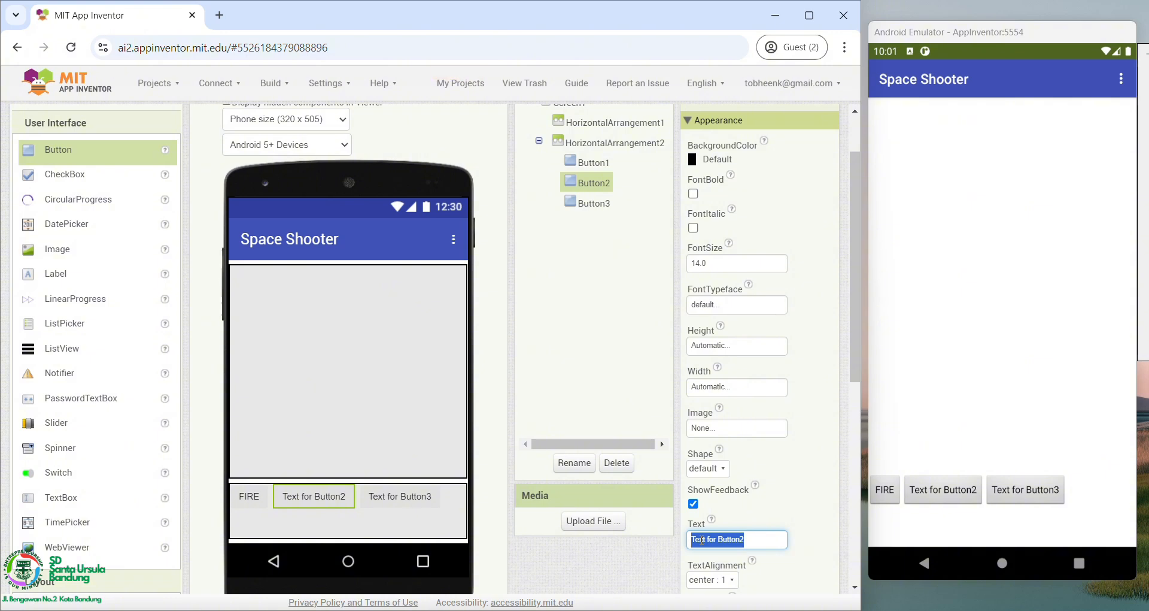
text(LEFT)
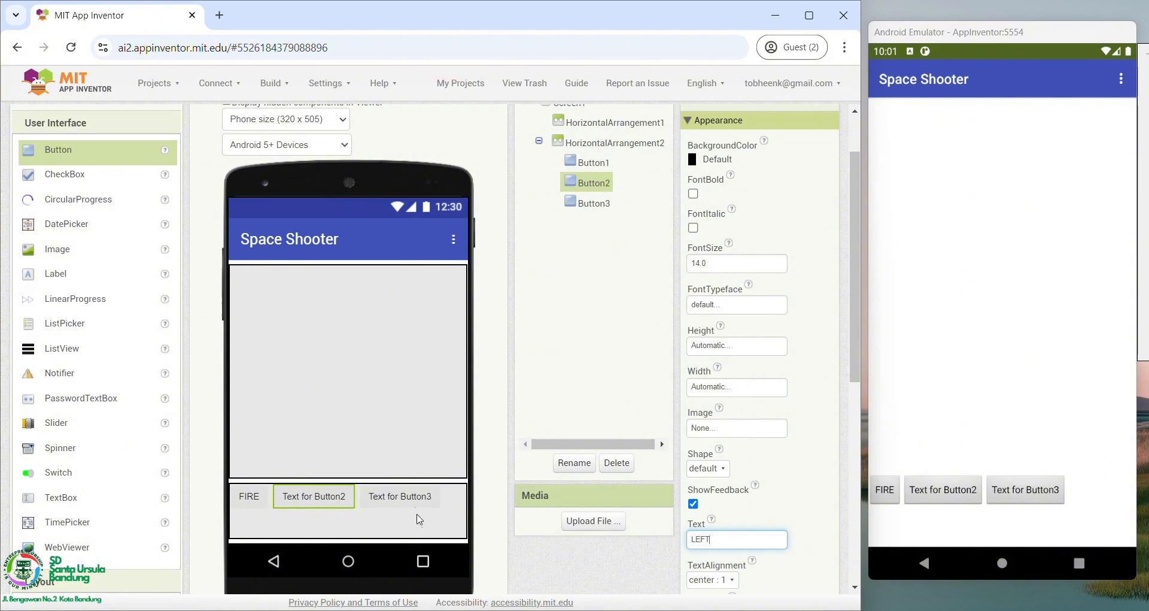
Step: Change the text of the third button, Button3, to RIGHT
click(401, 496)
click(714, 537)
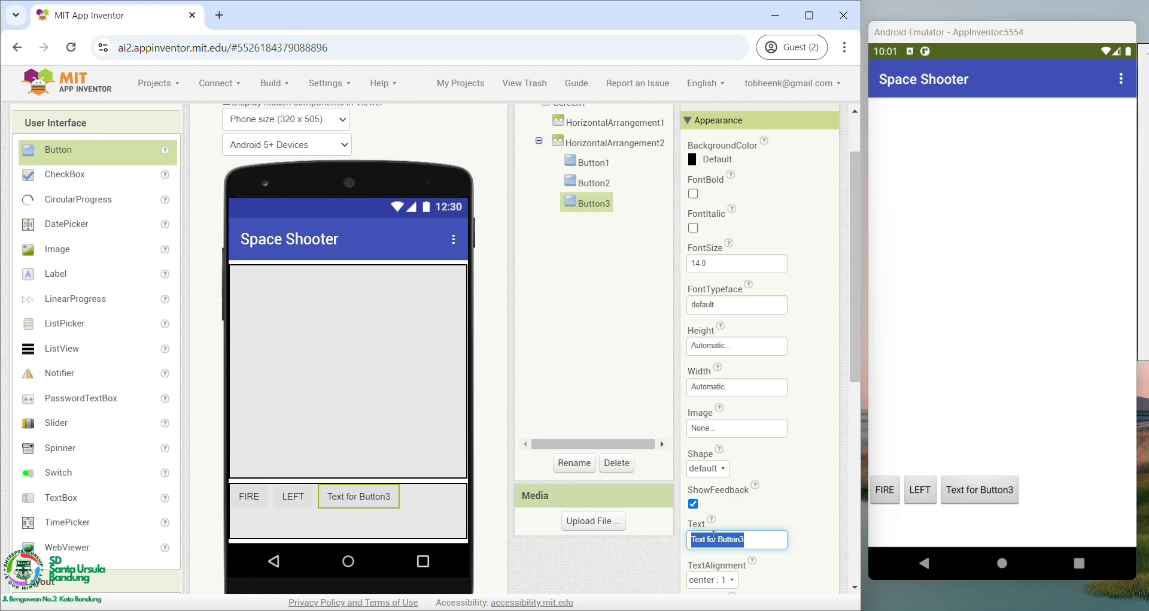
text(RIG)
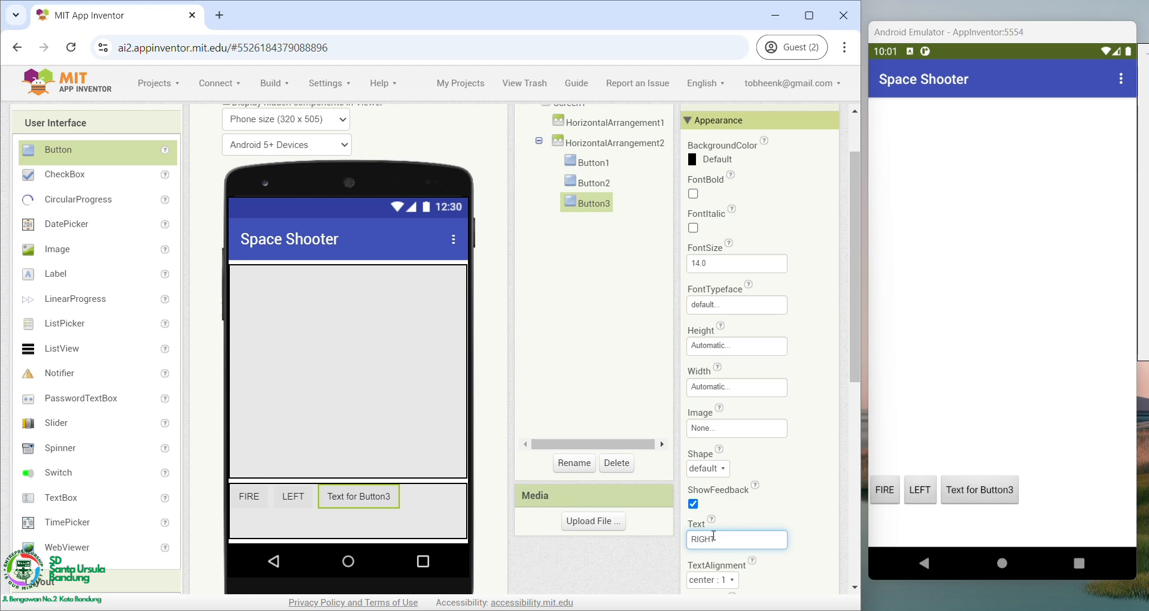
text(HT)
key(Return)
Step: Make the text of the FIRE, LEFT and RIGHT buttons bold
click(260, 504)
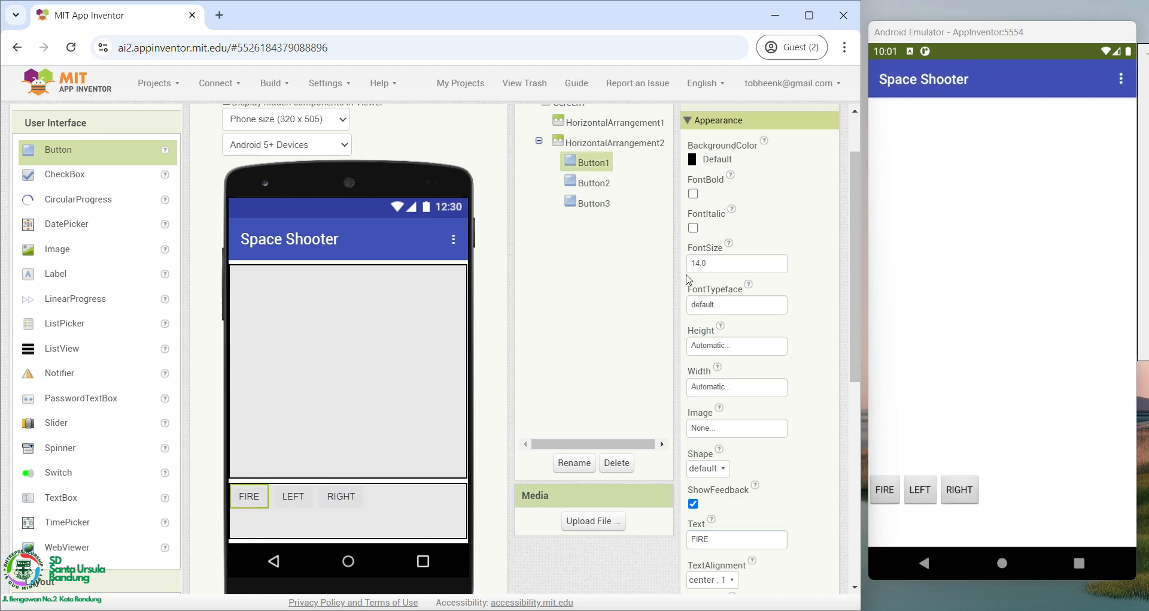
click(693, 193)
click(715, 267)
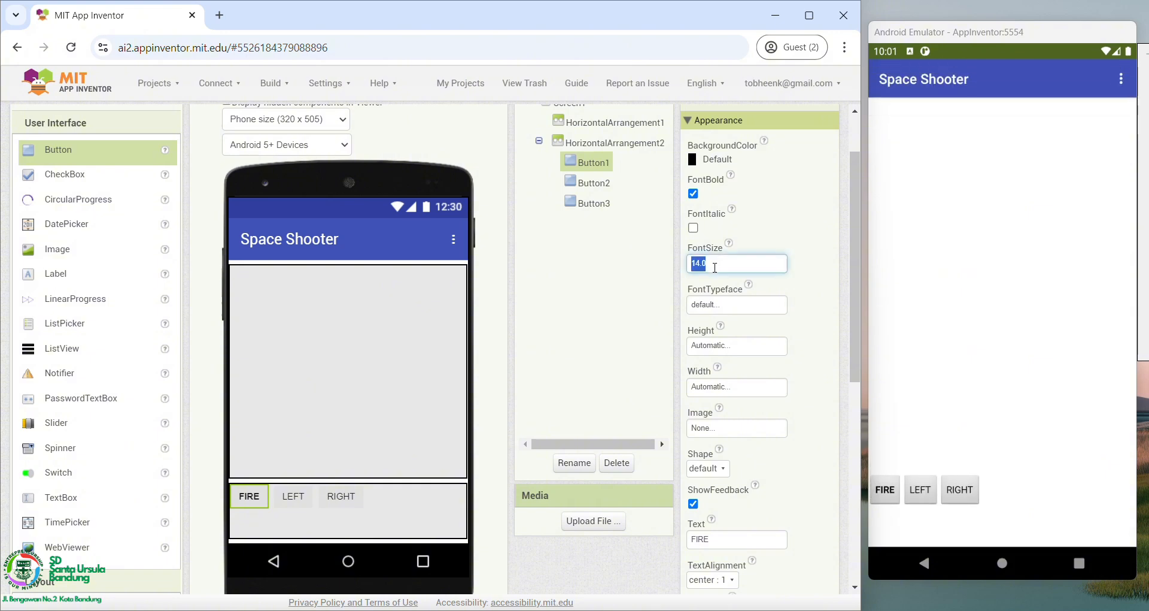
click(297, 502)
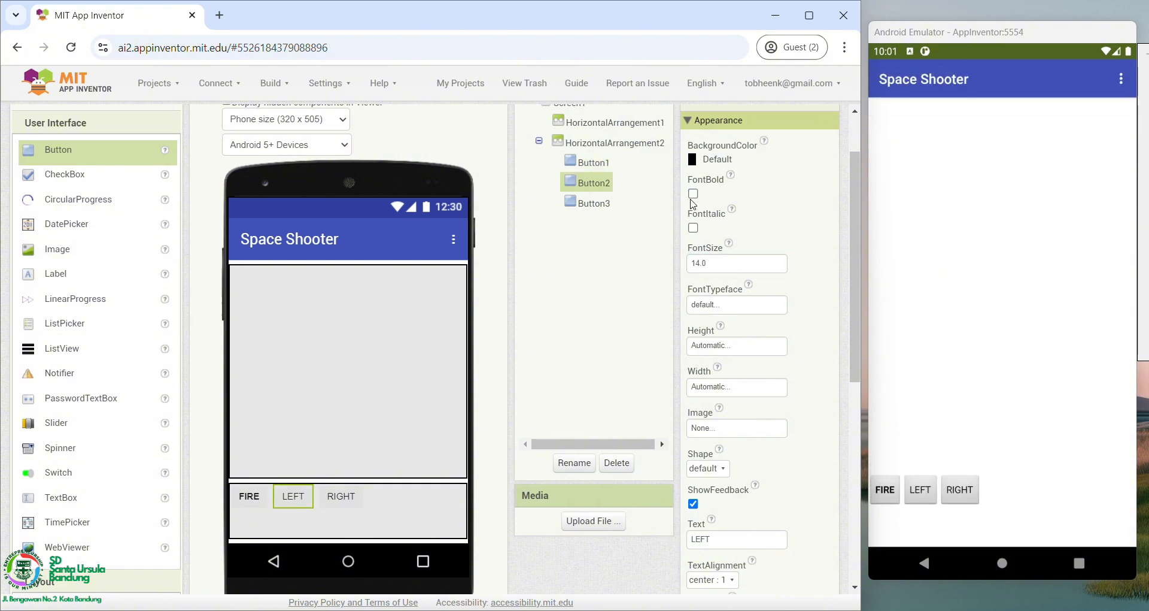
click(693, 193)
click(346, 499)
click(693, 193)
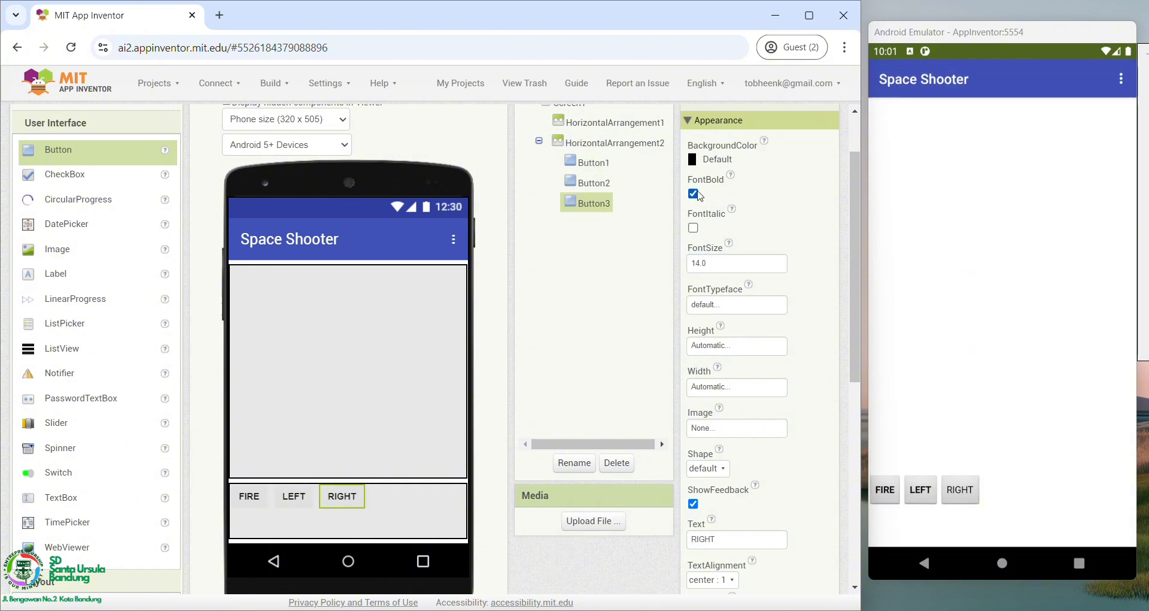
Step: Set the width of the LEFT button to 70 pixels
click(305, 498)
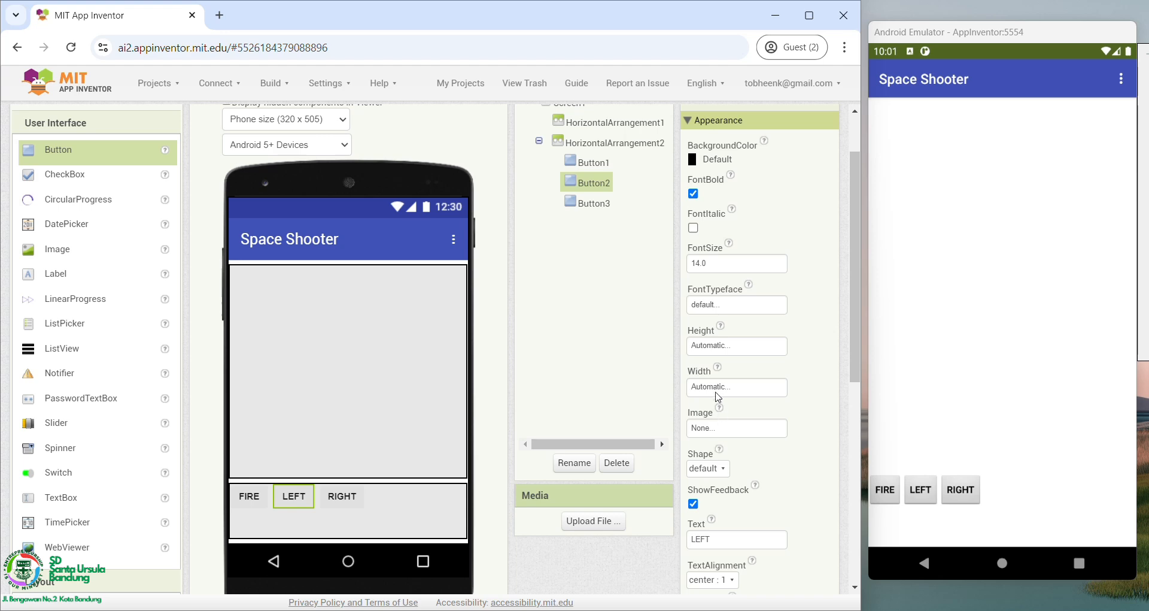
click(718, 387)
click(720, 416)
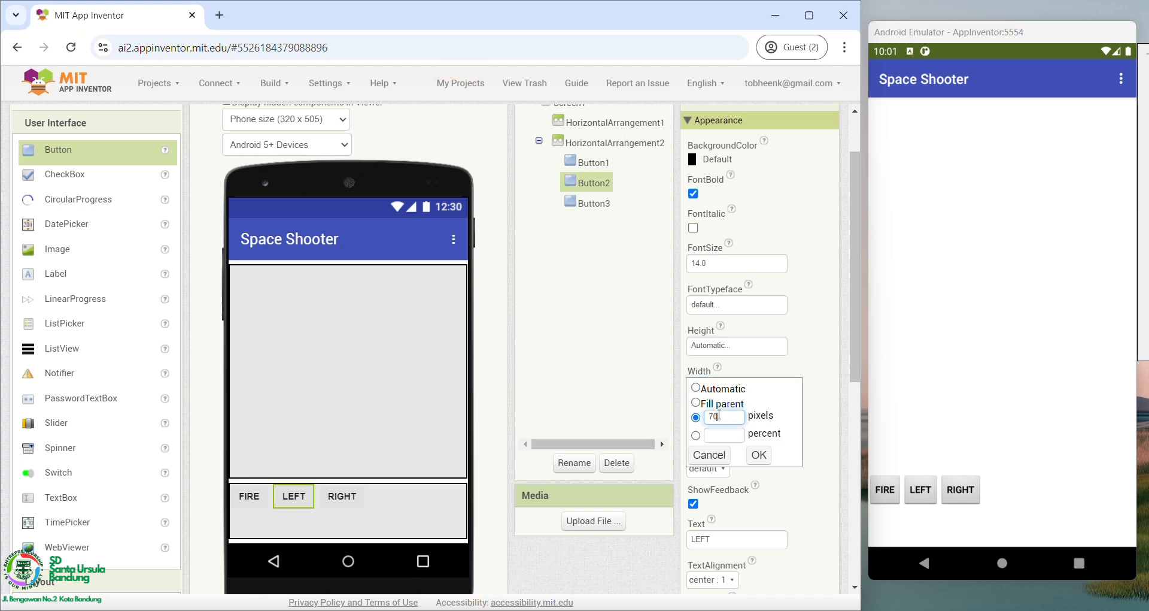
click(759, 455)
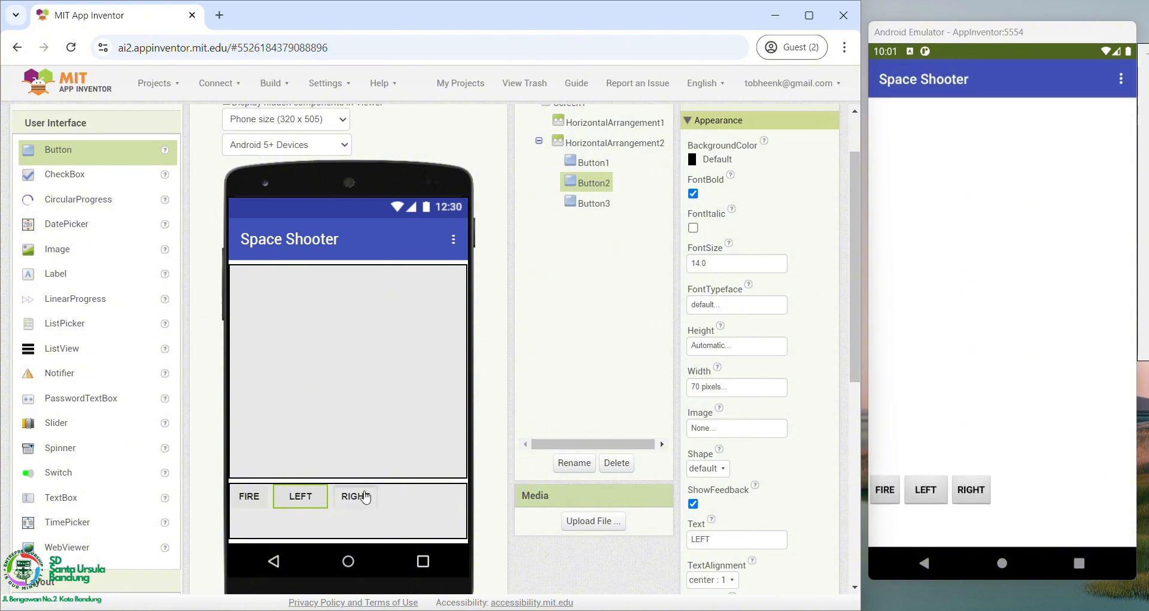
Step: Set the width of the RIGHT button to 70 pixels
click(357, 496)
click(706, 389)
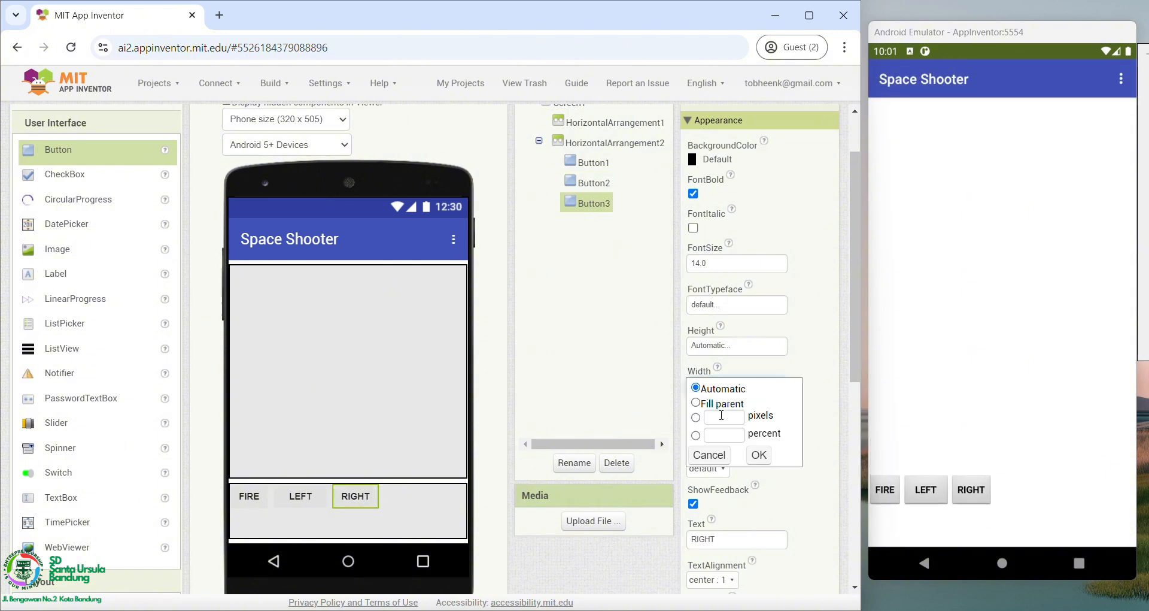
click(717, 416)
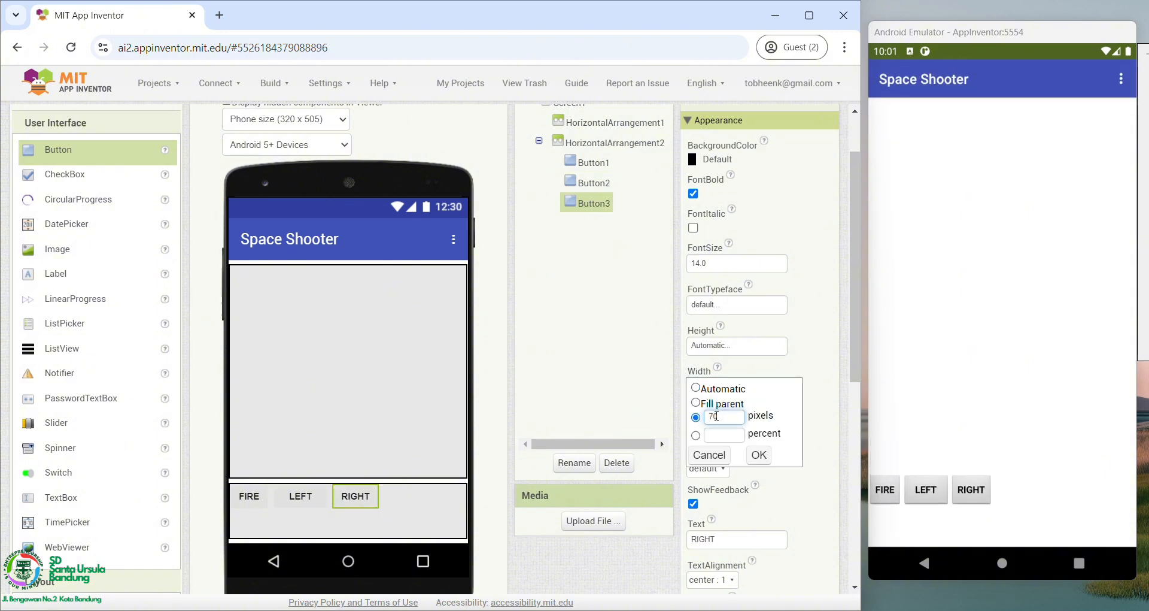
text(70)
click(759, 455)
Step: Center the contents of the lower horizontal arrangement both horizontally and vertically
click(458, 513)
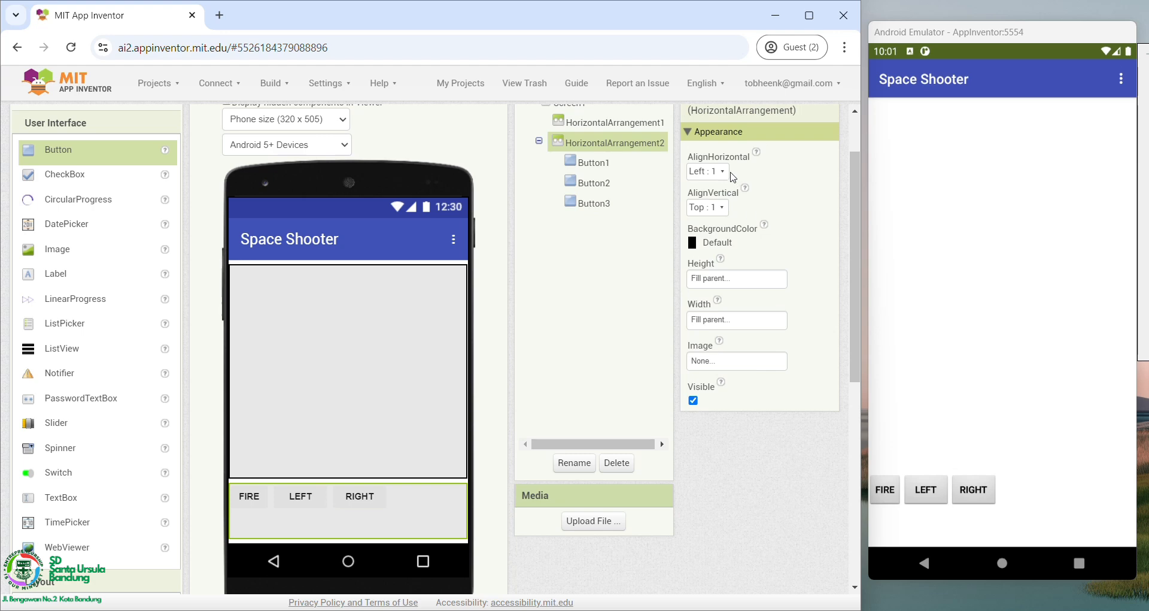
click(718, 172)
click(697, 214)
click(706, 207)
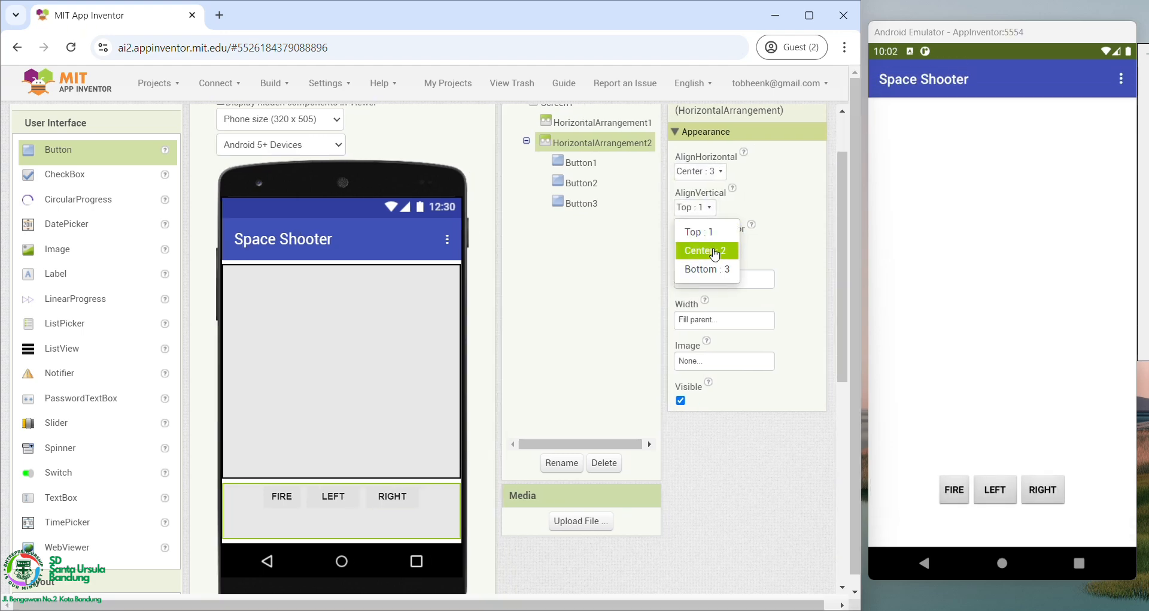
click(715, 251)
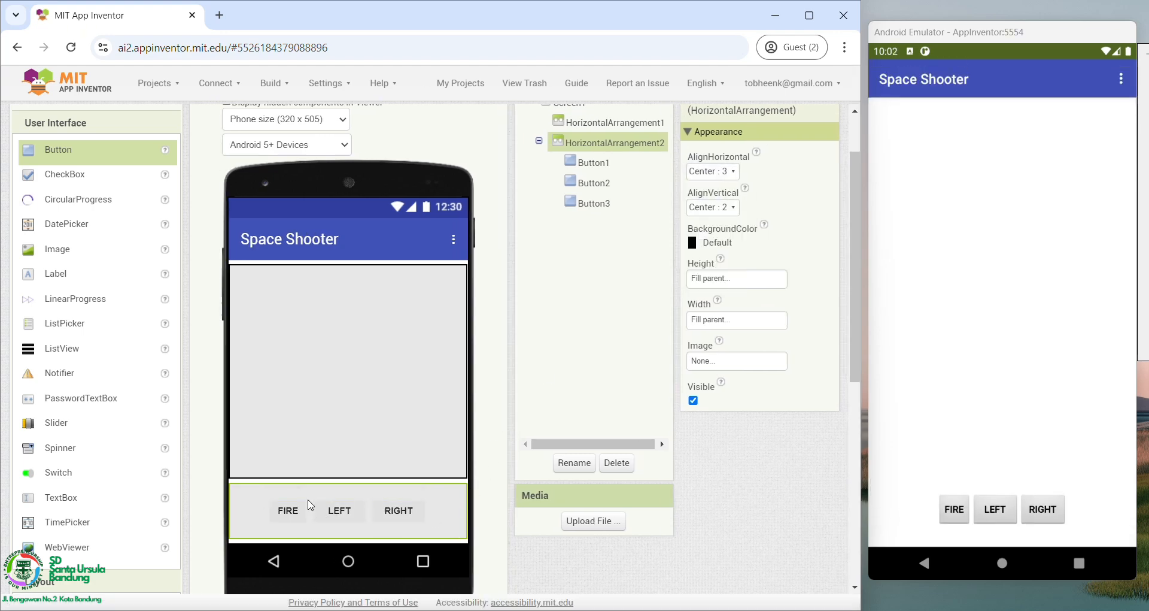
Step: Change the shape of the FIRE button to oval
click(289, 513)
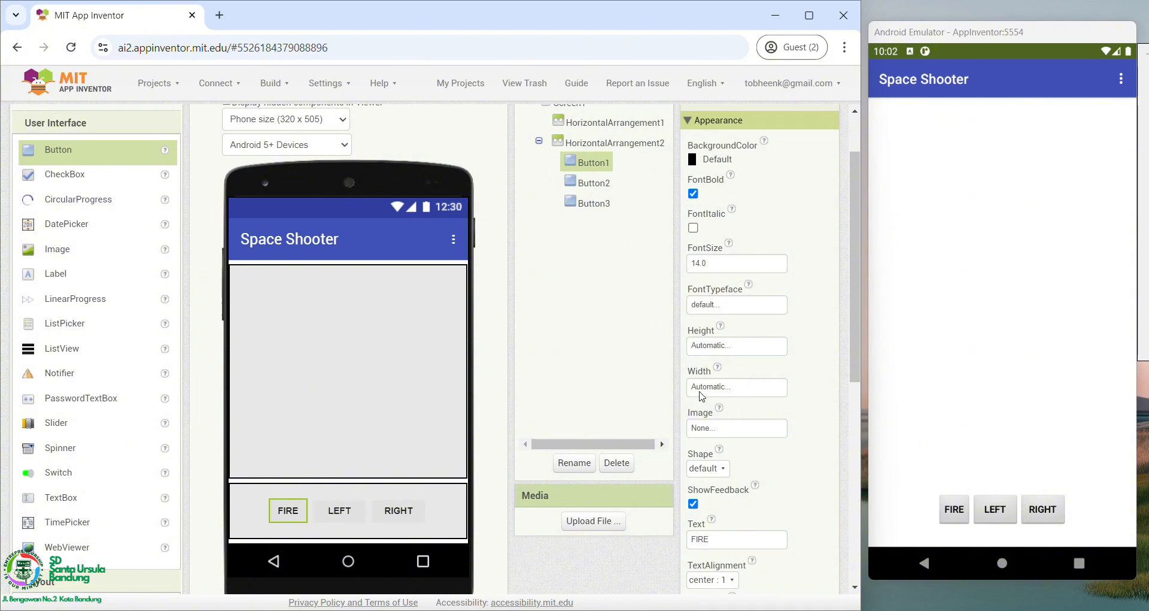
click(708, 468)
click(712, 546)
Step: Set the FIRE button's height and width to 50 pixels each
click(729, 350)
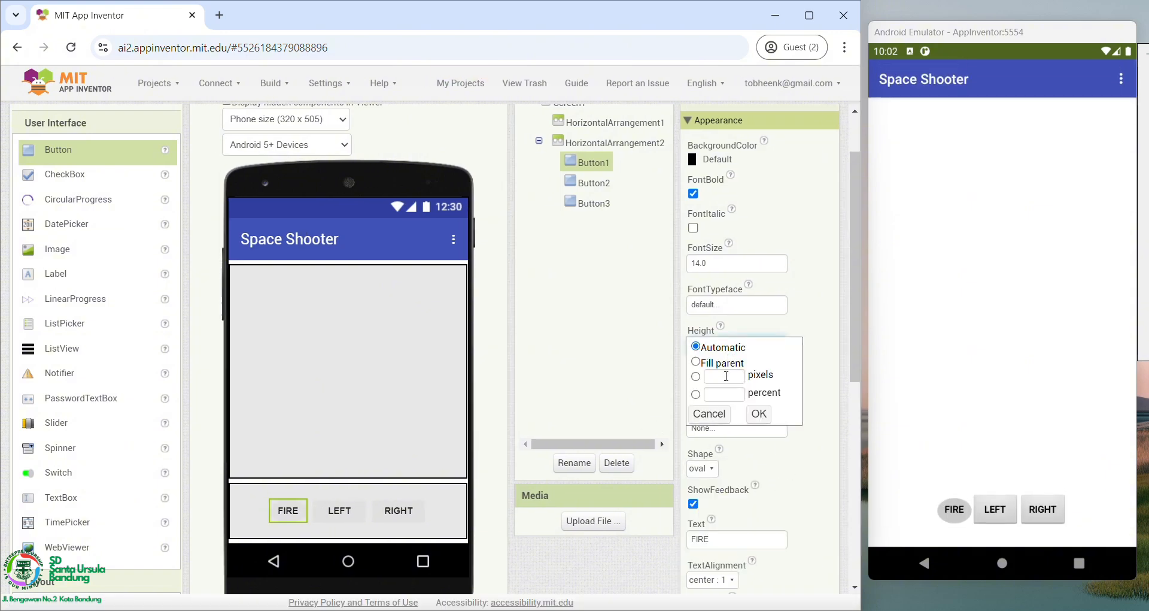
click(726, 376)
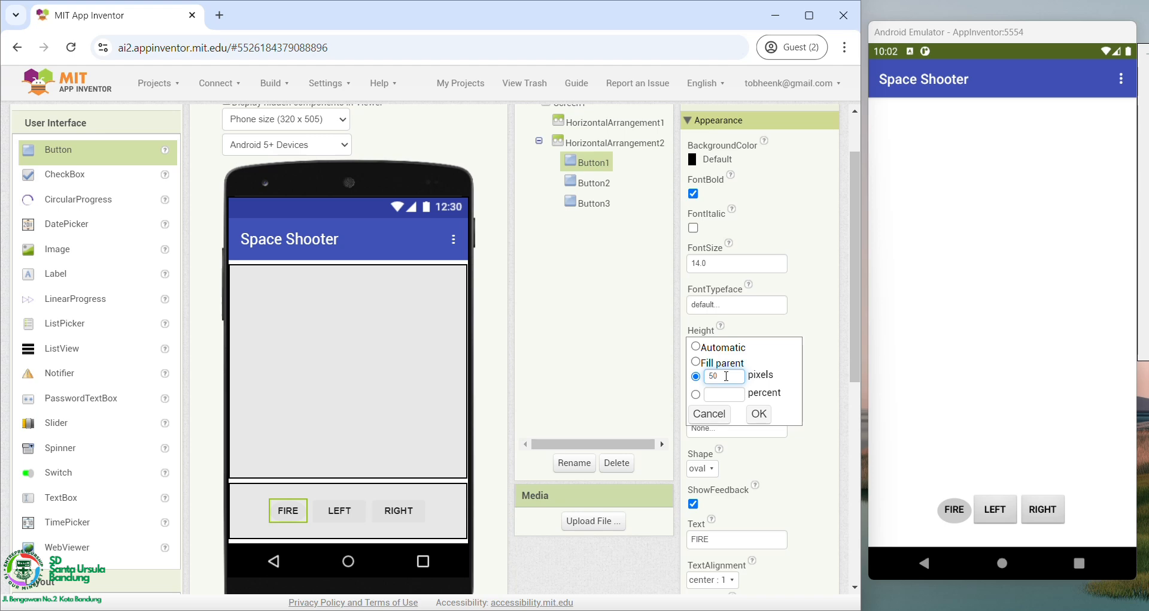
text(50)
key(Return)
click(737, 386)
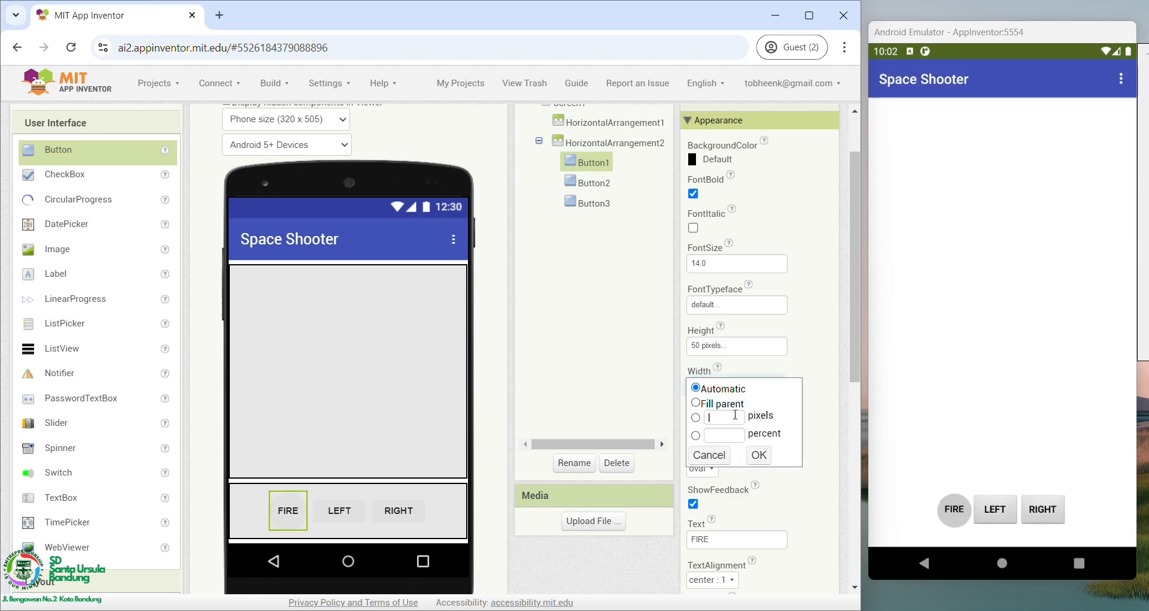
click(736, 415)
text(50)
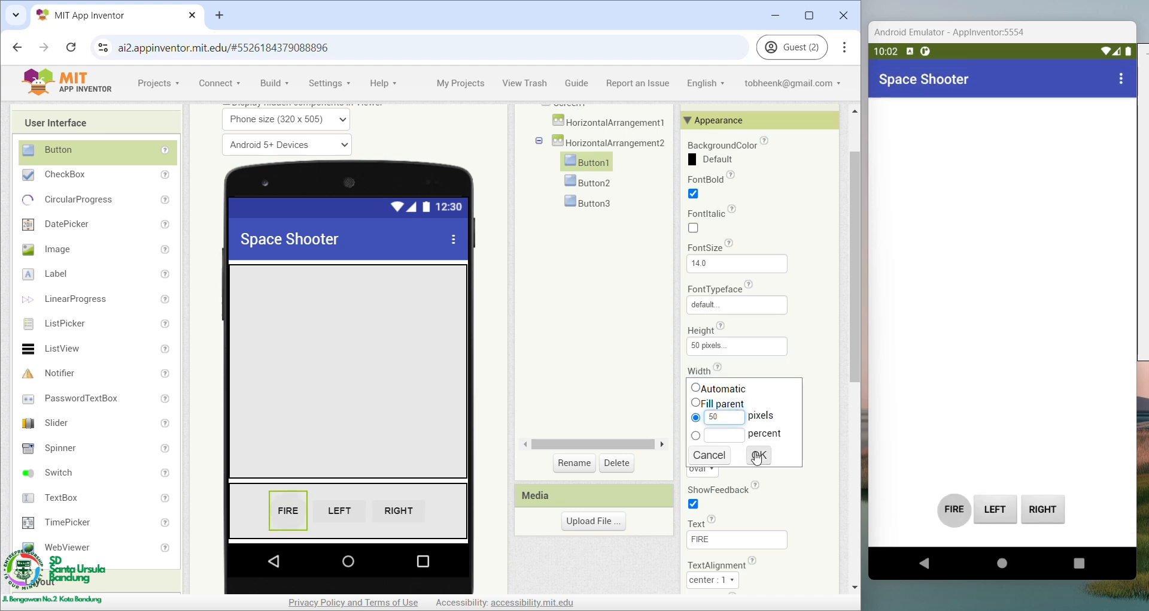
click(759, 455)
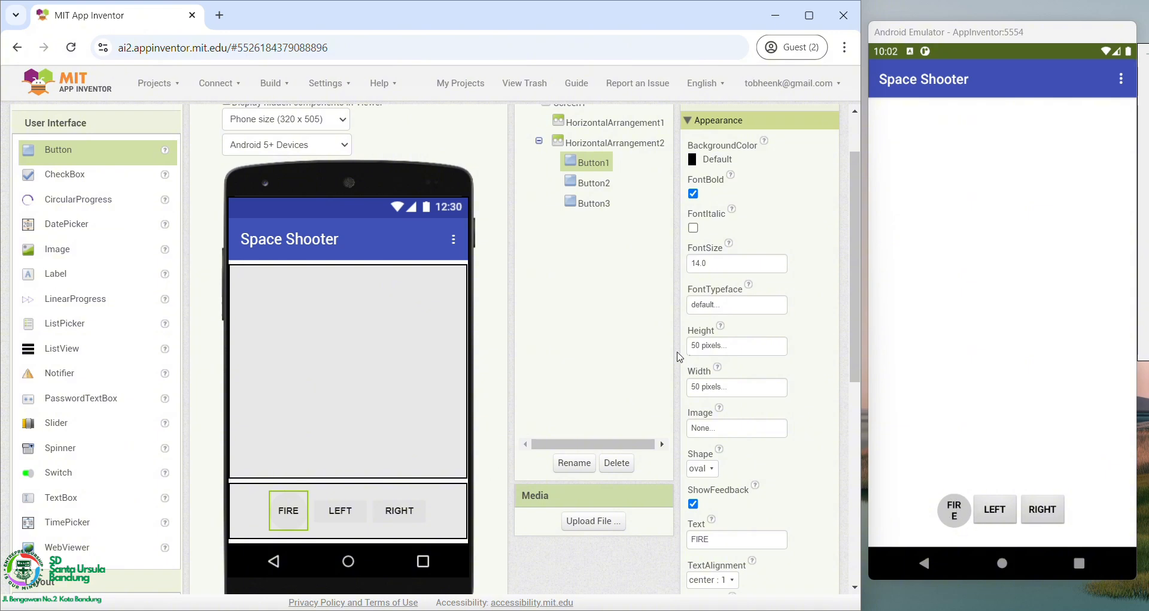
Step: Set the FIRE button's height and width to 60 pixels each
click(737, 345)
double_click(724, 376)
text(6)
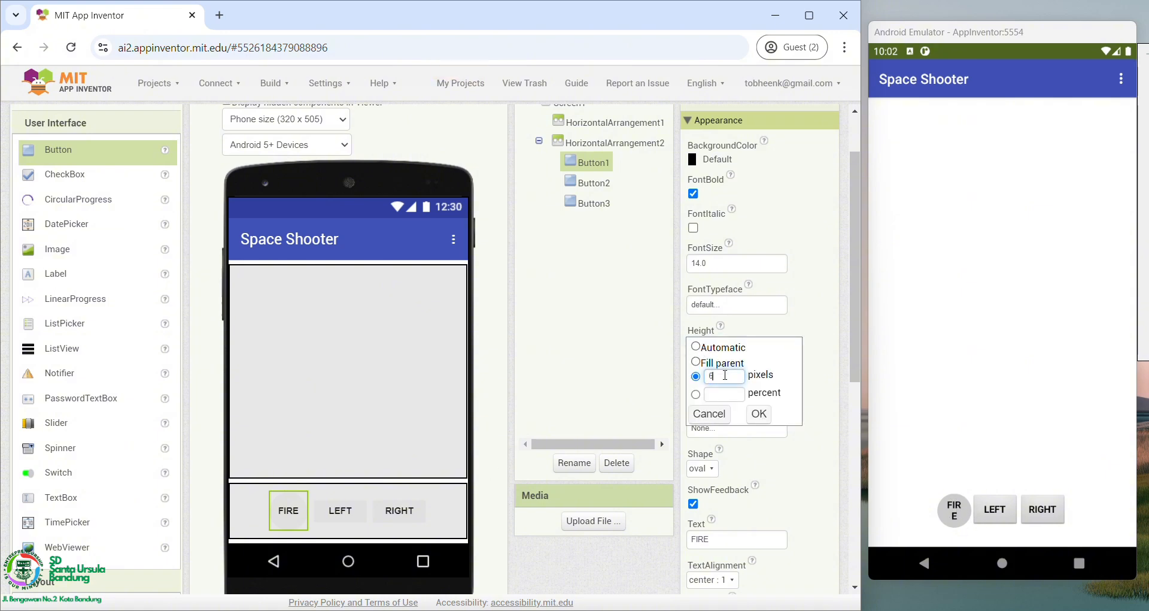
text(0)
click(759, 414)
click(736, 386)
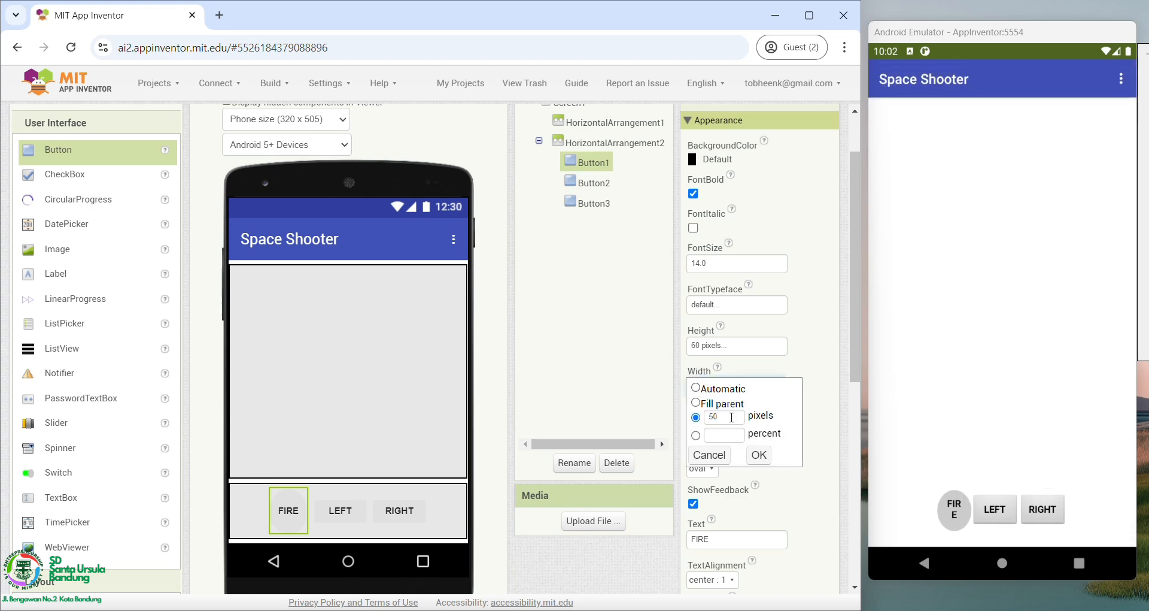
double_click(724, 416)
text(6)
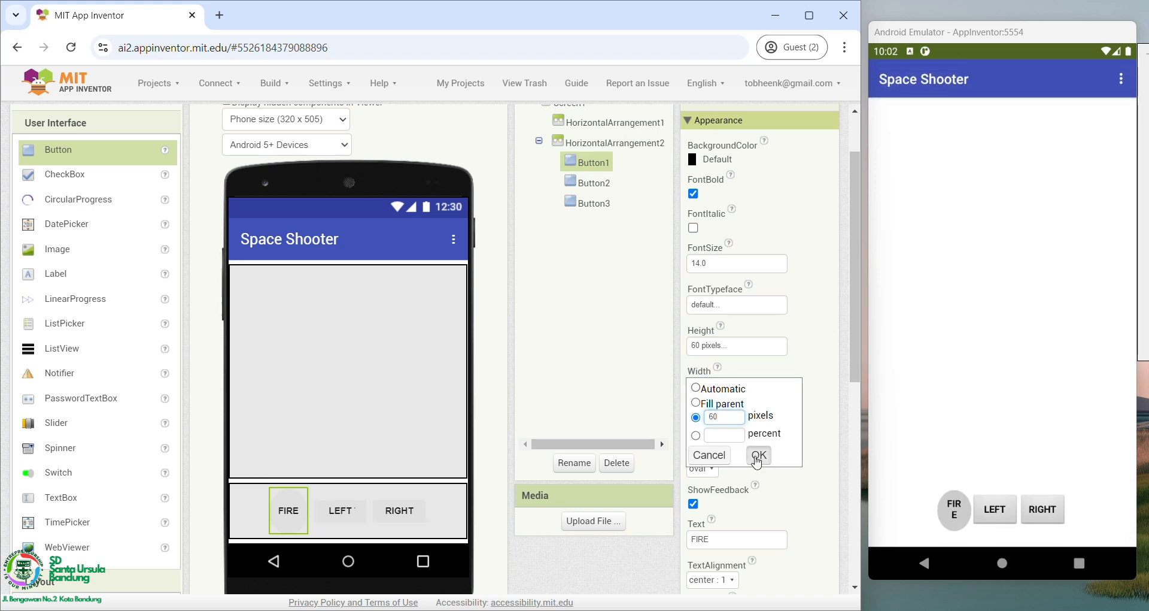
click(759, 455)
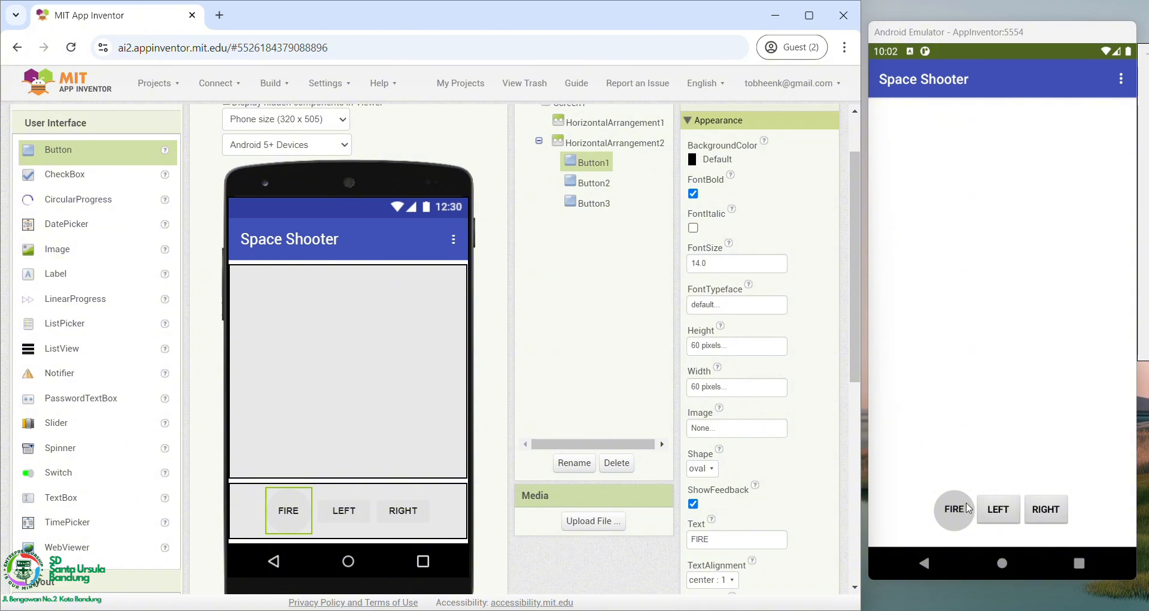
Step: Insert a label between the FIRE and LEFT buttons and clear its text
drag(53, 273, 322, 513)
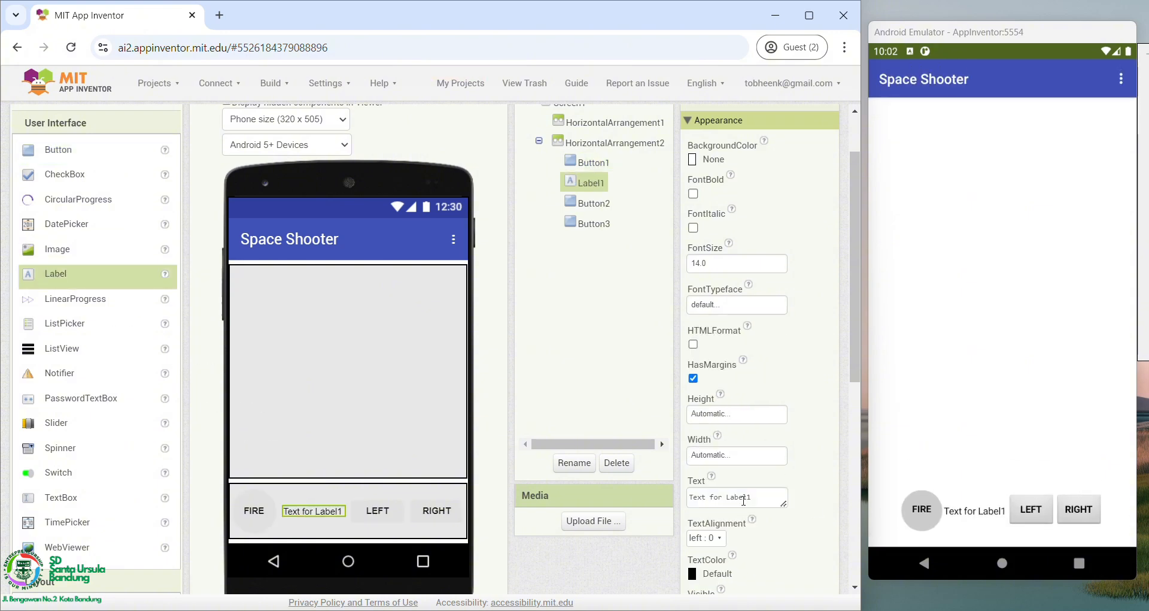
drag(689, 496, 745, 498)
key(BackSpace)
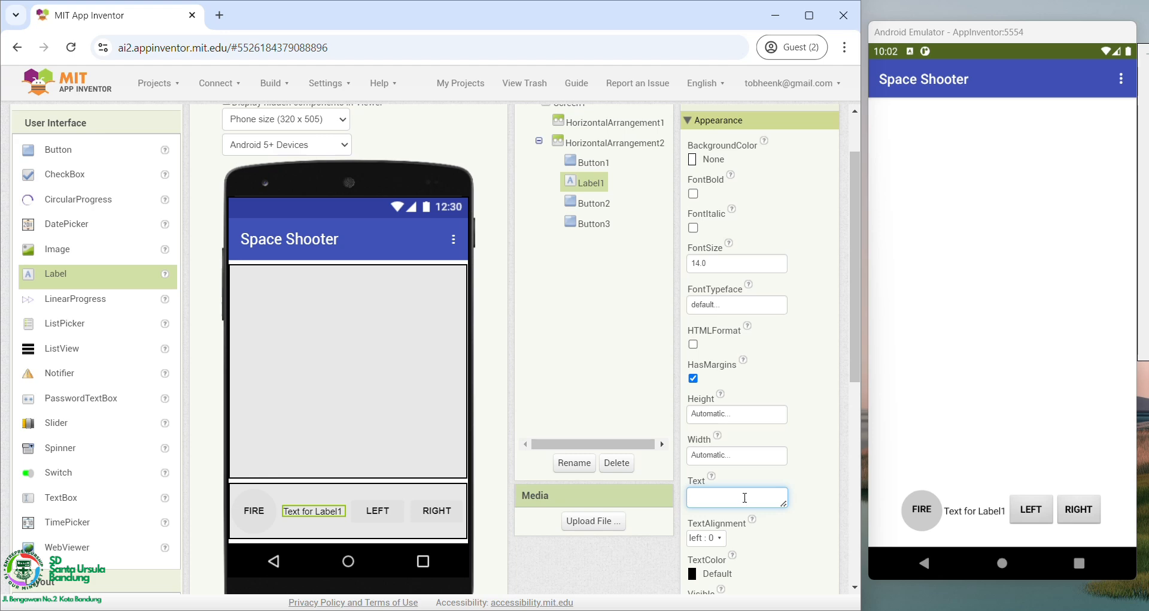
Step: Set the width of the empty label between FIRE and LEFT to 20 percent
click(751, 455)
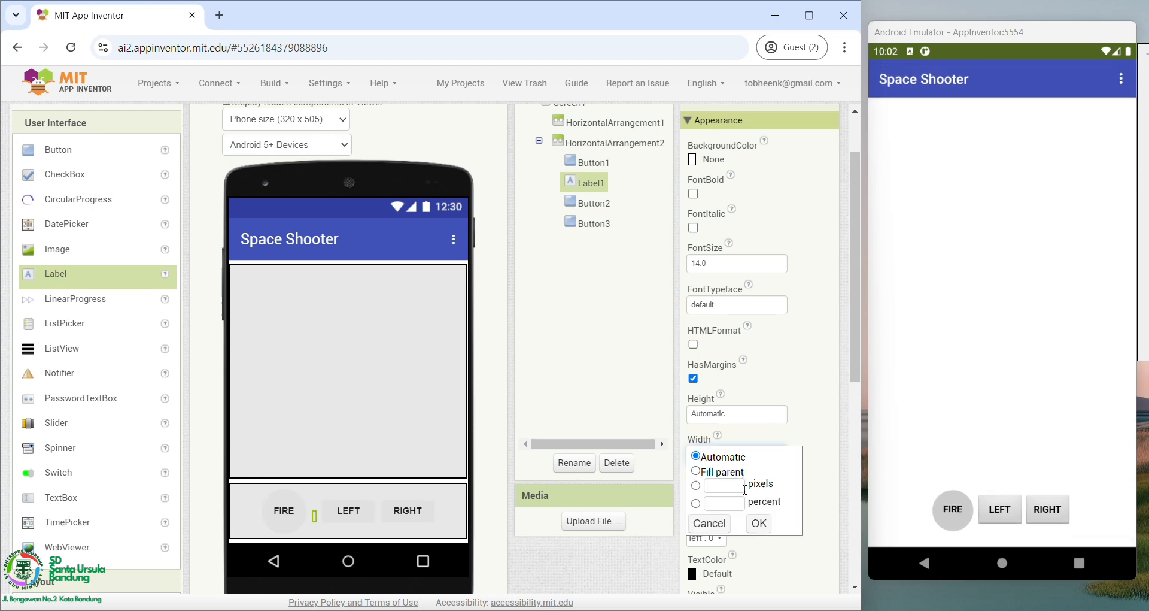
click(723, 501)
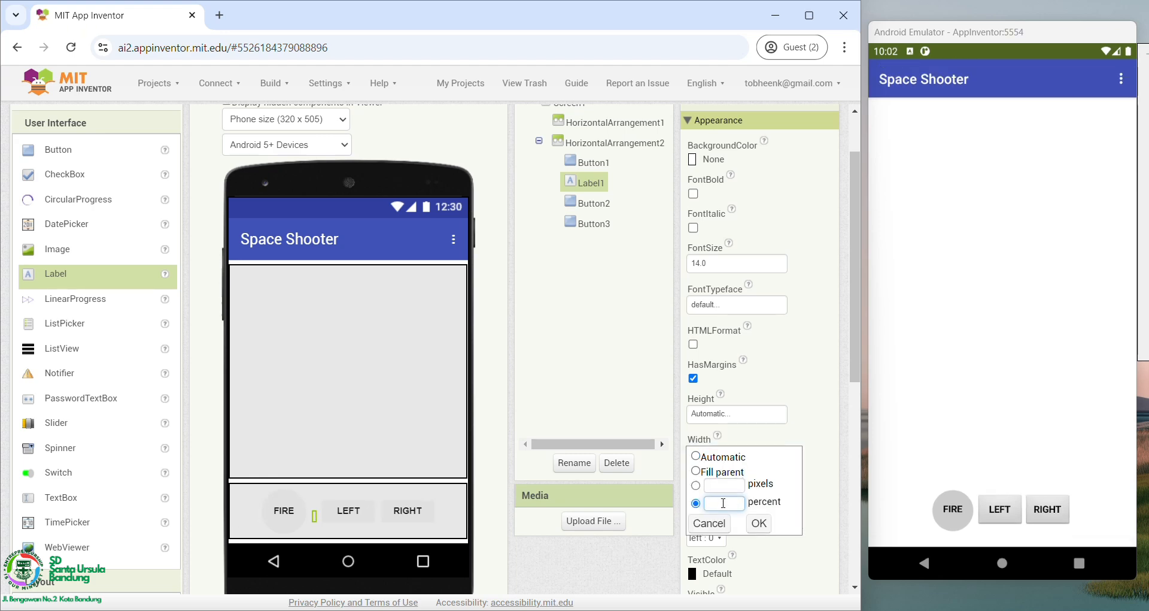
text(20)
click(756, 526)
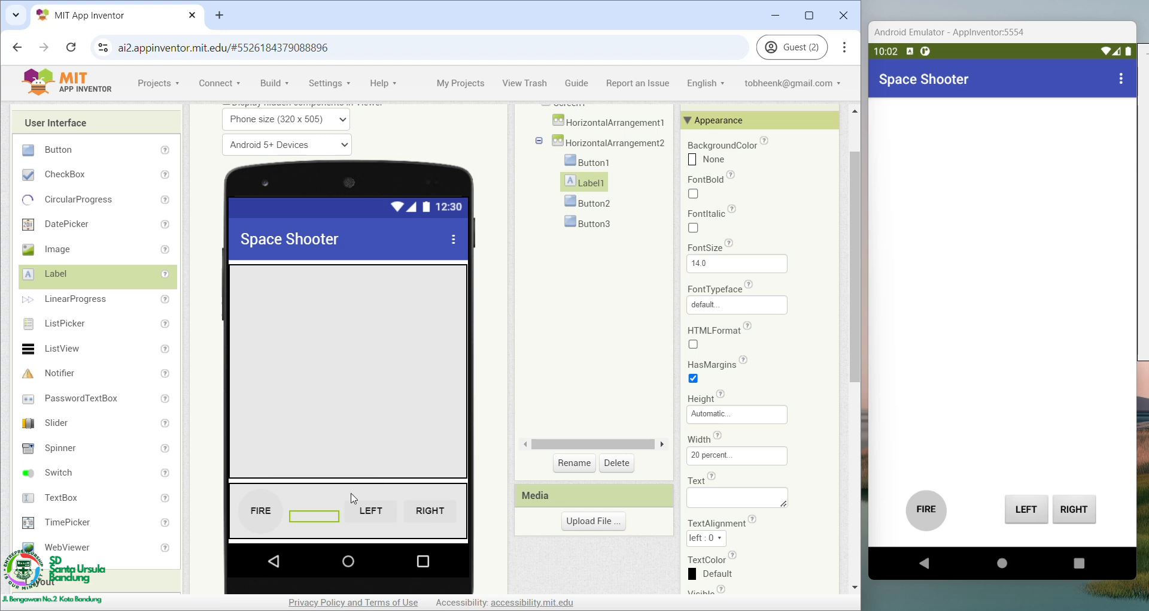
Step: Change the background color of the lower horizontal arrangement, HorizontalArrangement2, to Dark Gray
click(354, 498)
click(713, 251)
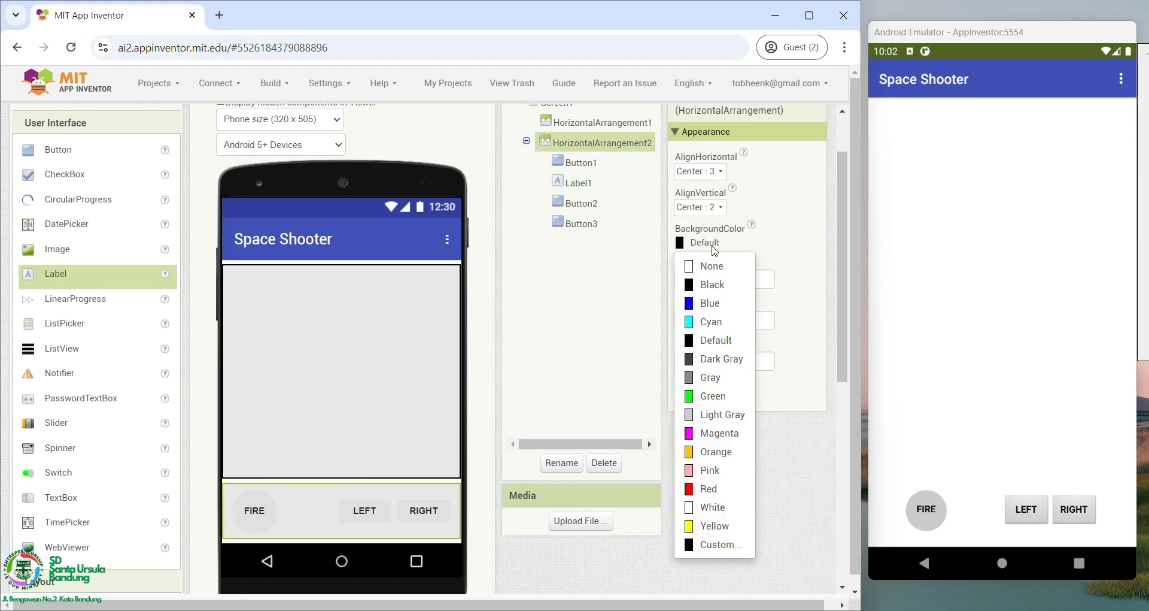
click(715, 360)
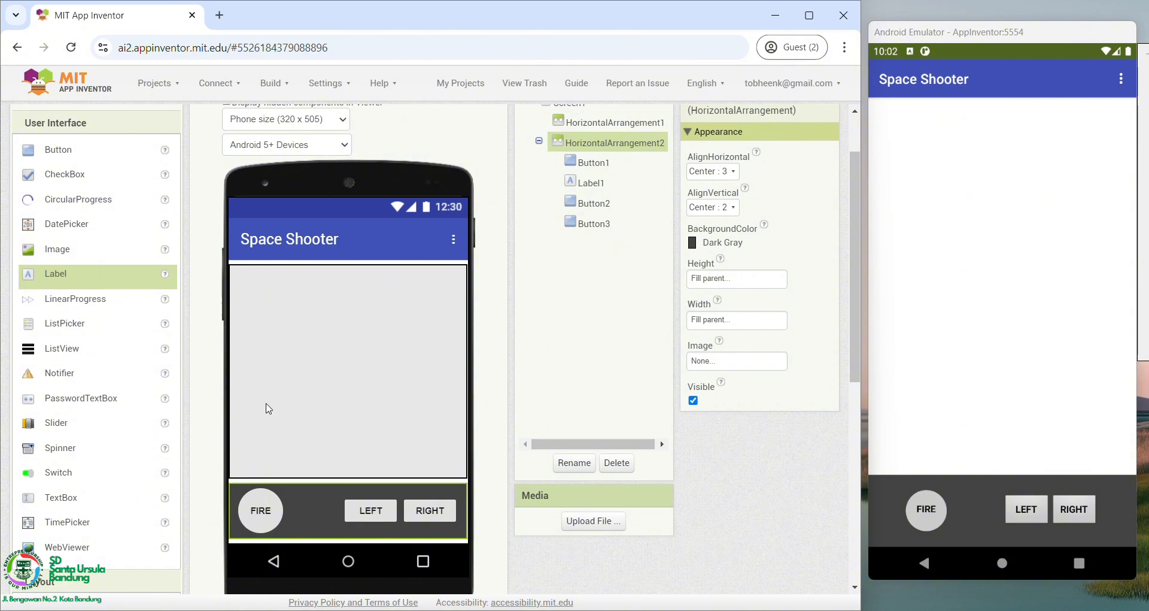
Step: Add a Canvas from the Drawing and Animation components inside the upper horizontal arrangement
scroll(85, 419, down, 2)
scroll(85, 454, up, 4)
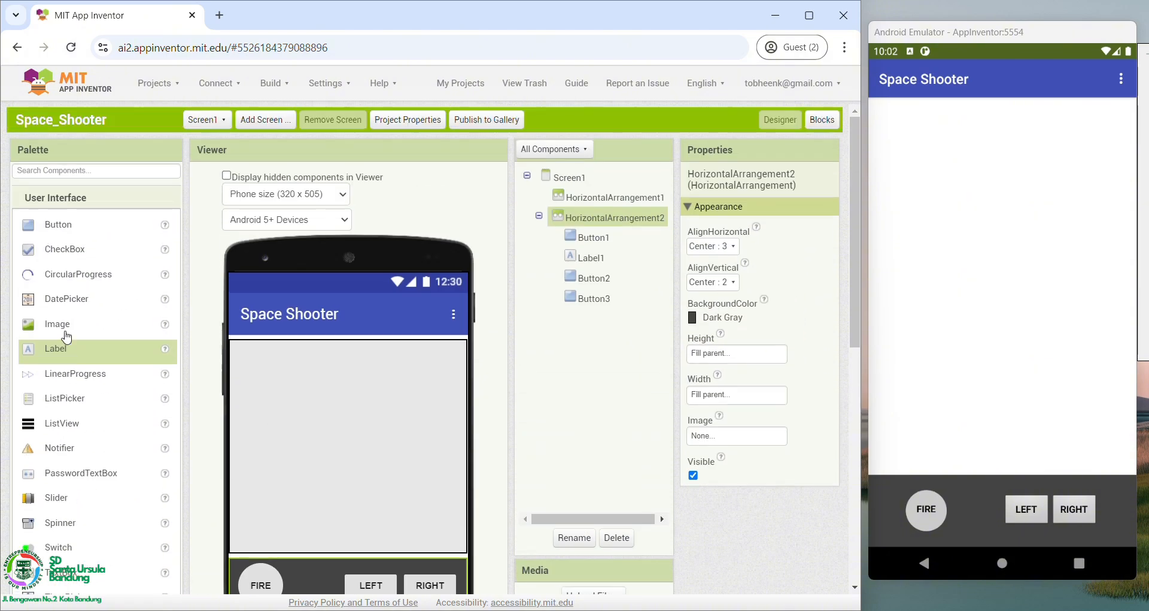
scroll(67, 337, down, 5)
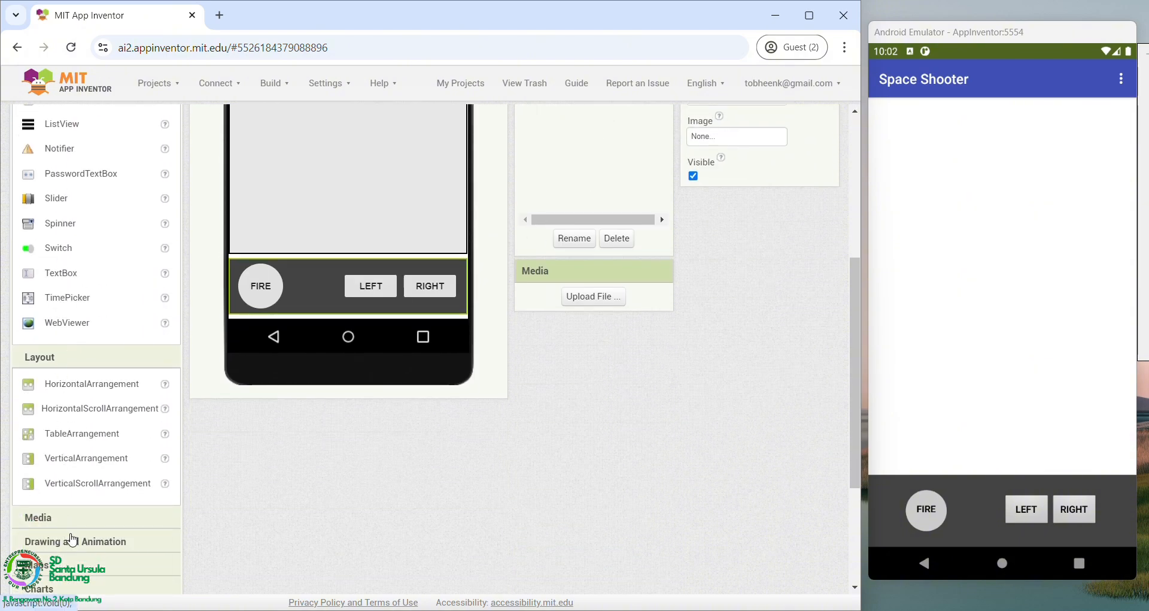
click(73, 540)
scroll(78, 466, down, 2)
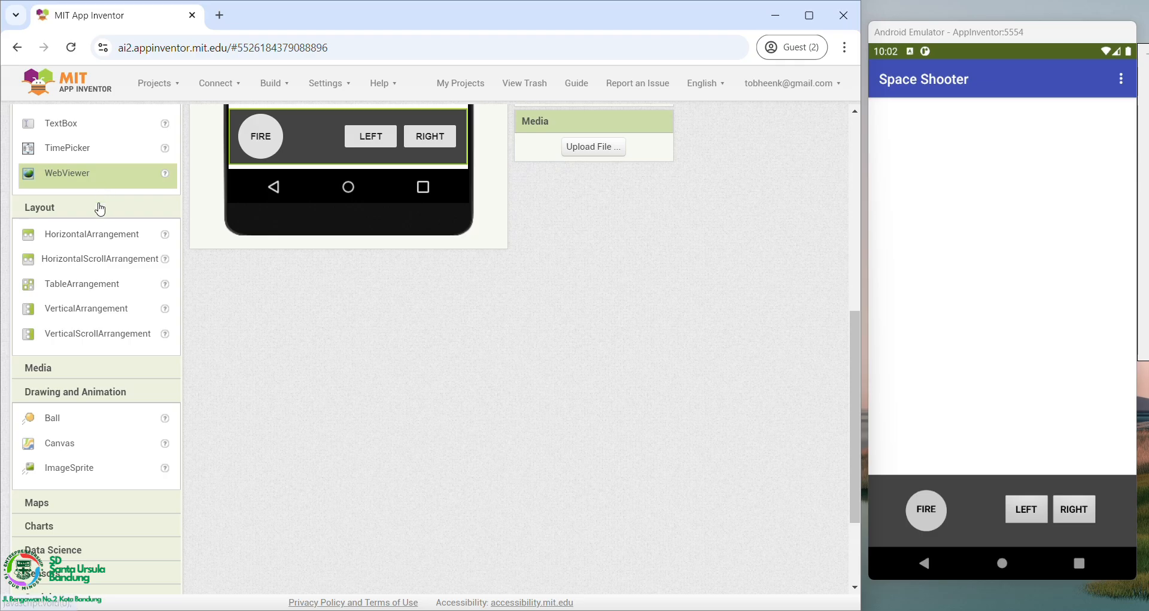
click(99, 208)
scroll(108, 301, up, 2)
scroll(60, 464, up, 1)
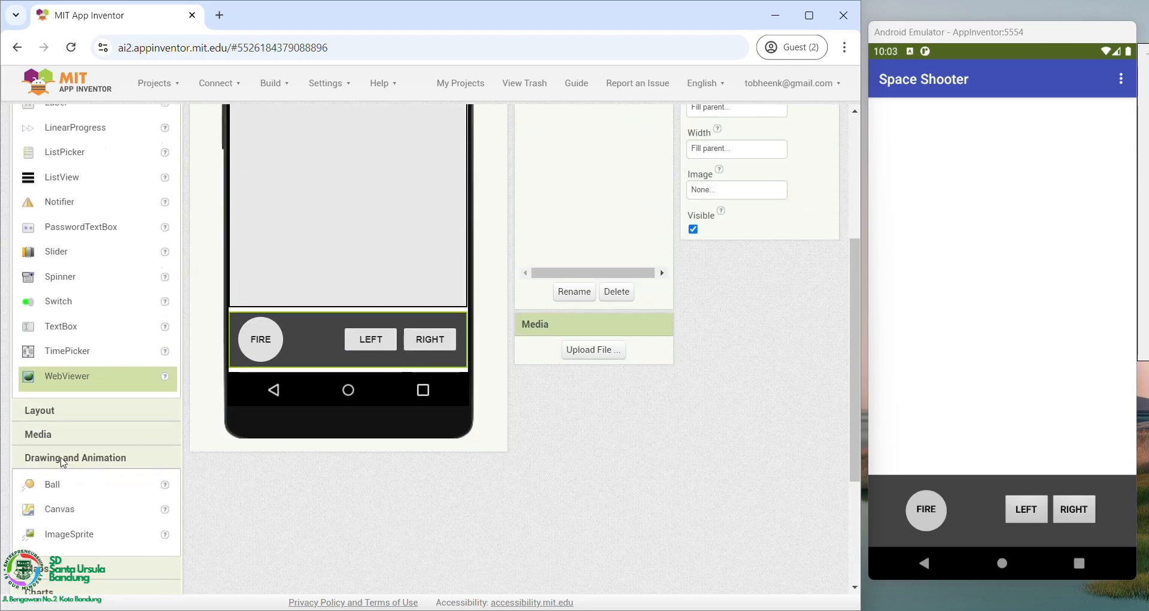
drag(67, 532, 285, 267)
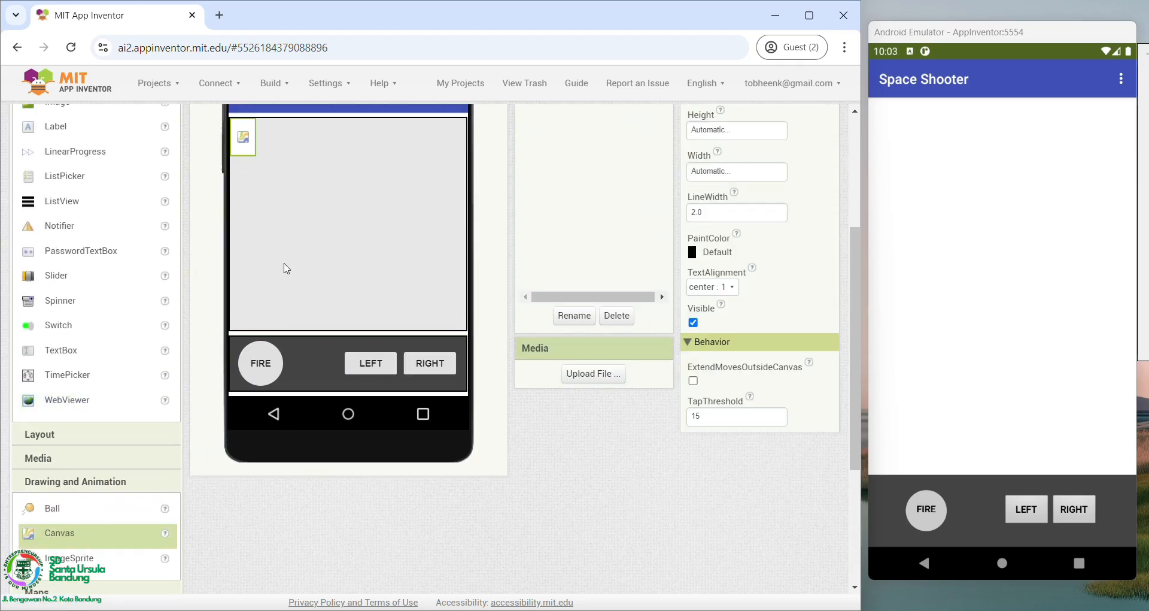
scroll(254, 179, up, 1)
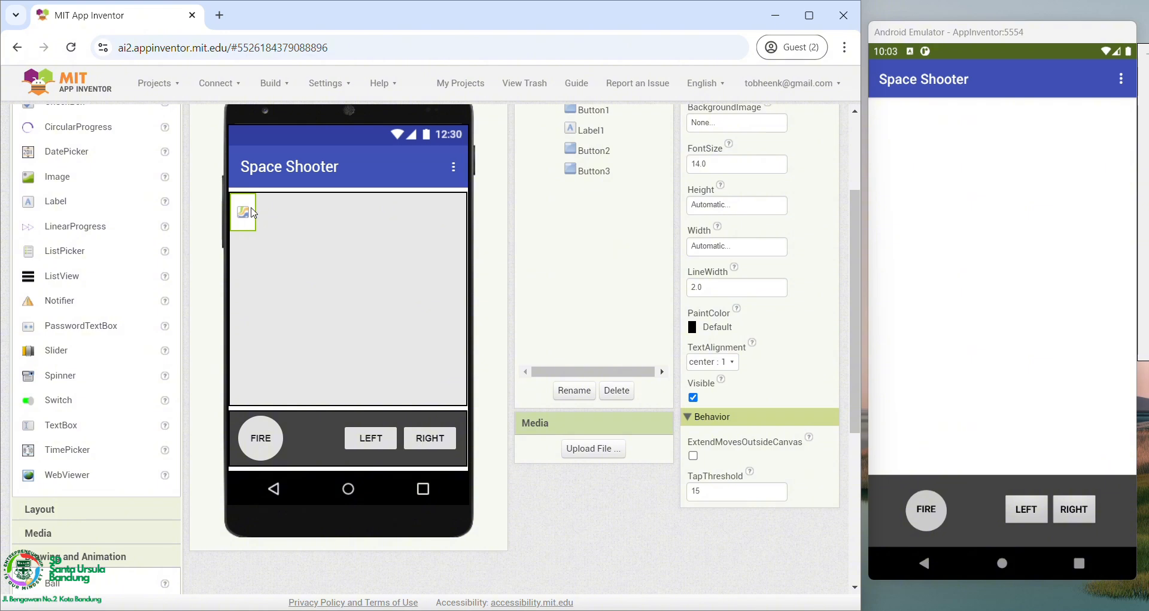
Step: Set the canvas height to Fill parent and its width to 75 percent
click(731, 206)
click(739, 228)
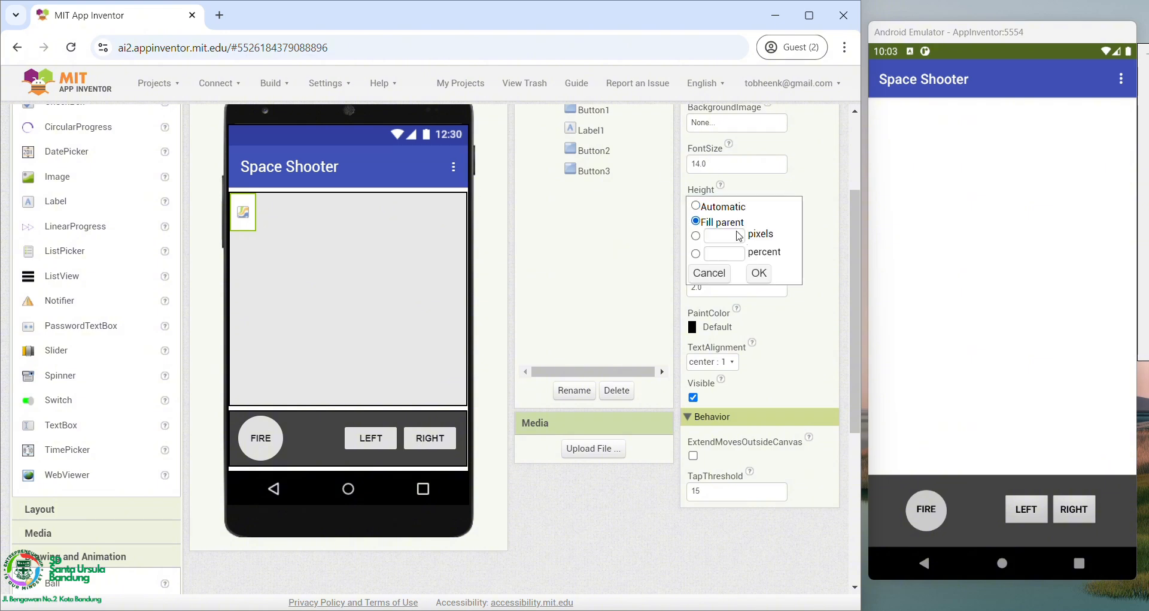
click(760, 273)
click(732, 245)
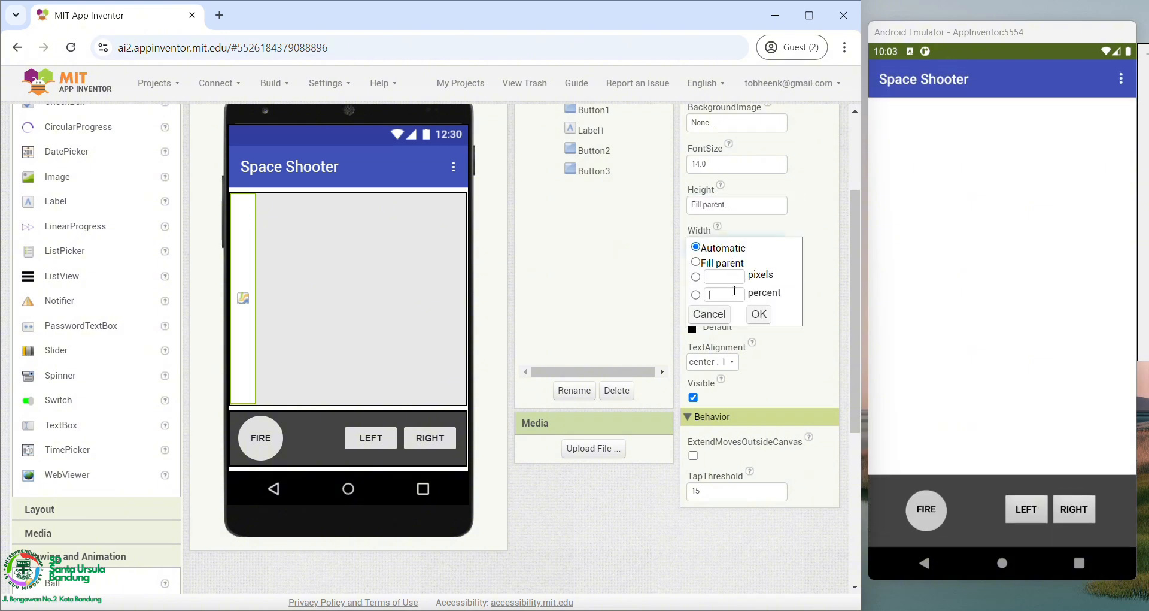
click(735, 293)
text(75)
click(759, 314)
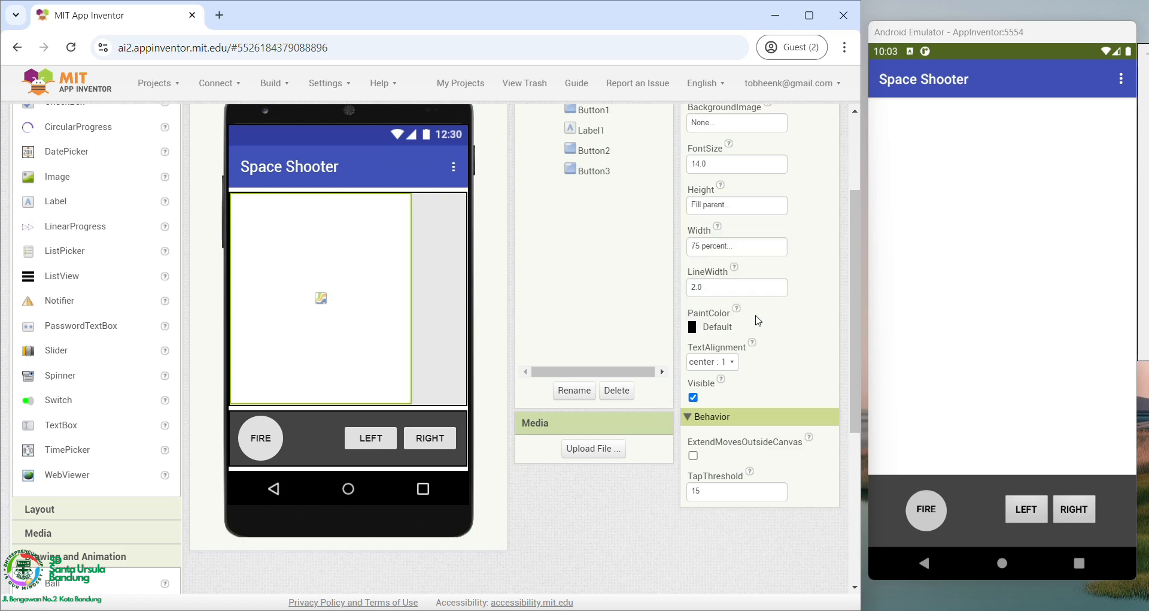
Step: Add a VerticalArrangement beside the canvas inside the upper horizontal arrangement
scroll(182, 243, up, 1)
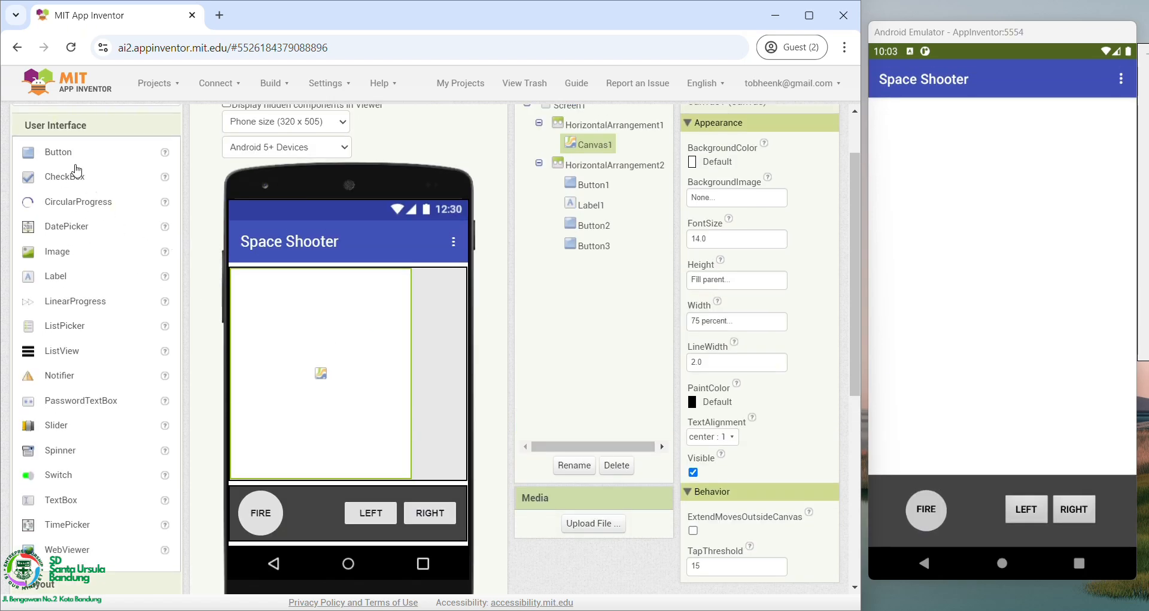
scroll(77, 379, down, 2)
click(78, 461)
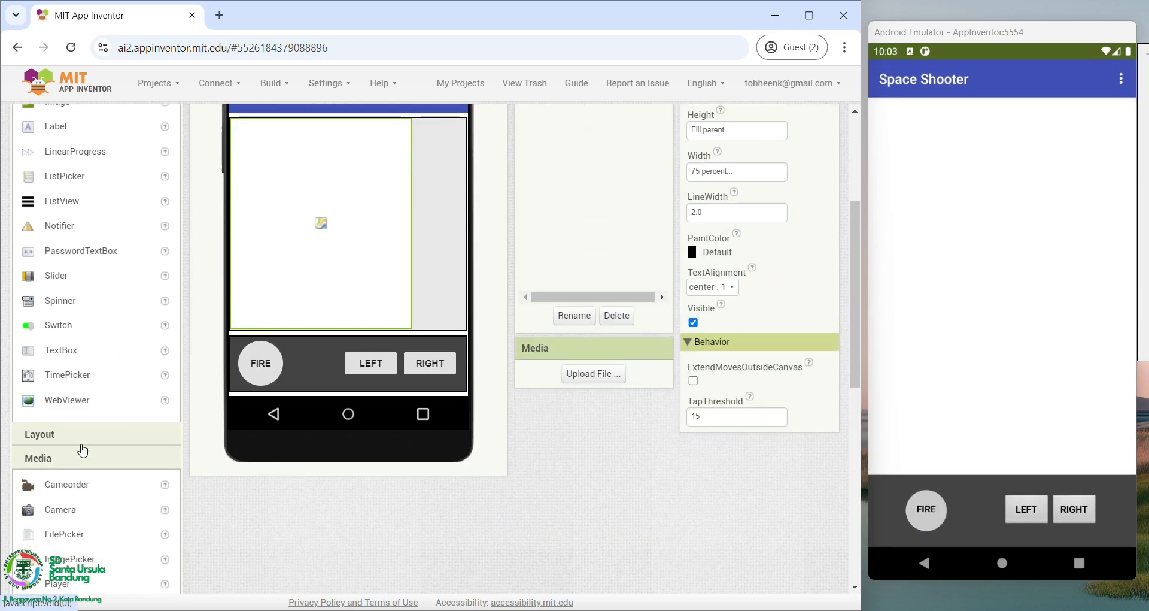
click(83, 437)
drag(96, 534, 452, 262)
scroll(48, 506, down, 2)
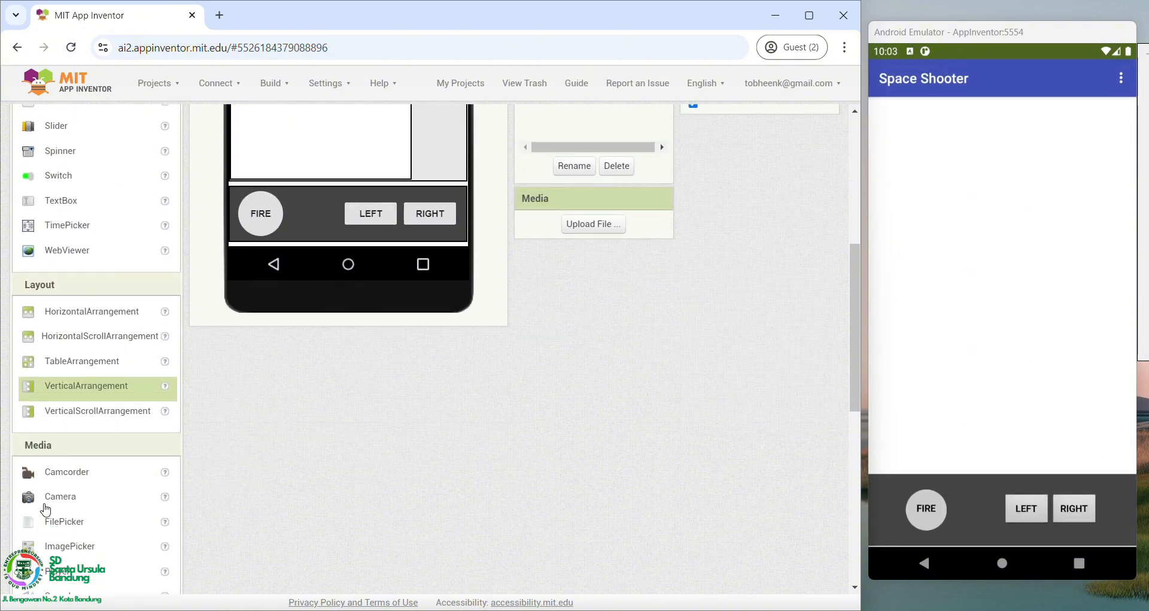
click(90, 448)
Step: Set both the height and the width of the new vertical arrangement to Fill parent
scroll(108, 473, up, 1)
scroll(329, 288, up, 3)
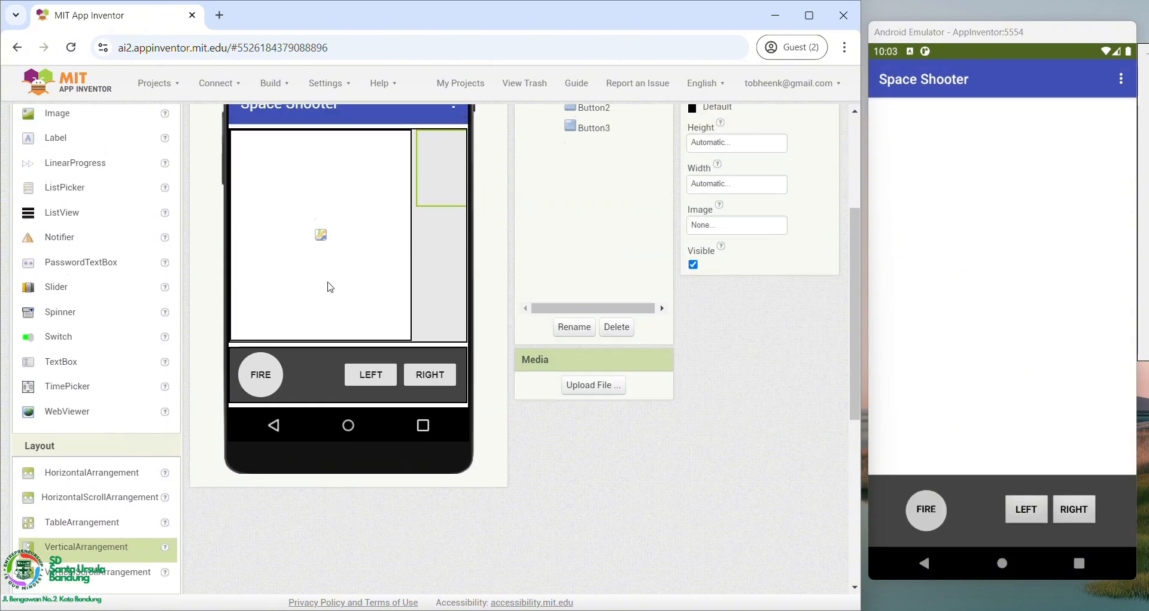
click(729, 207)
click(729, 223)
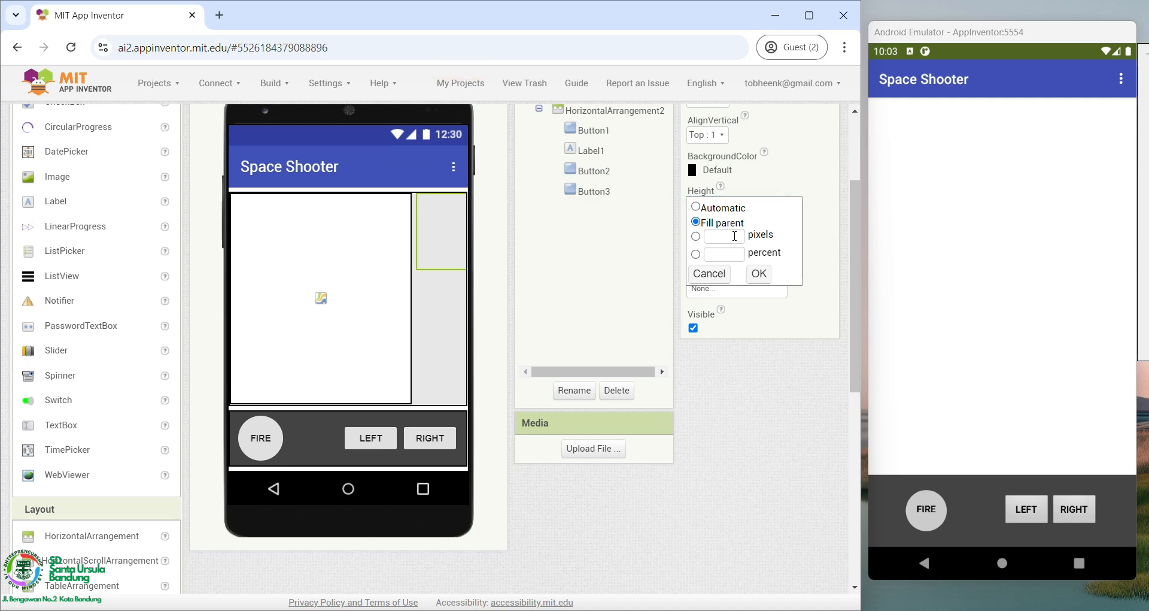
click(770, 269)
click(742, 245)
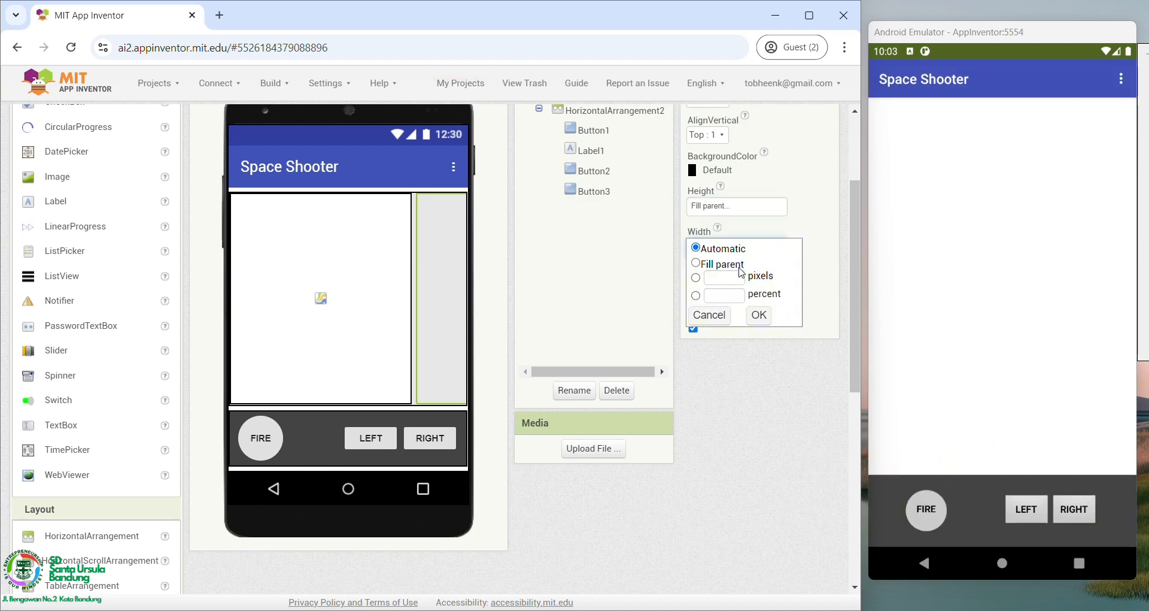
click(721, 264)
click(759, 315)
Step: Center the vertical arrangement's contents both horizontally and vertically
scroll(505, 339, up, 3)
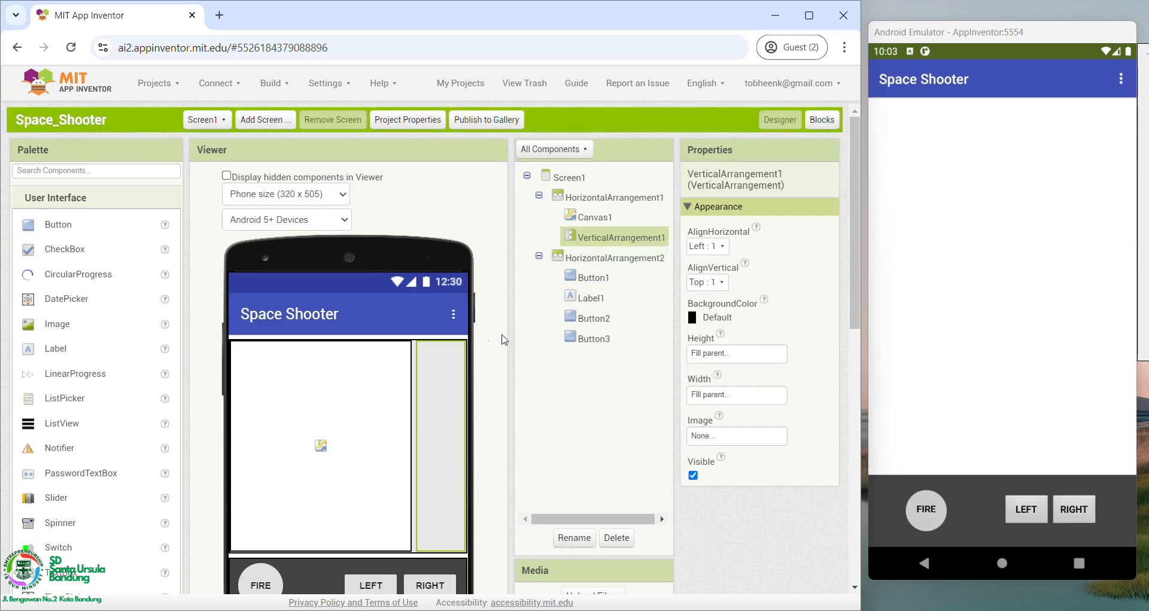
click(708, 246)
click(703, 288)
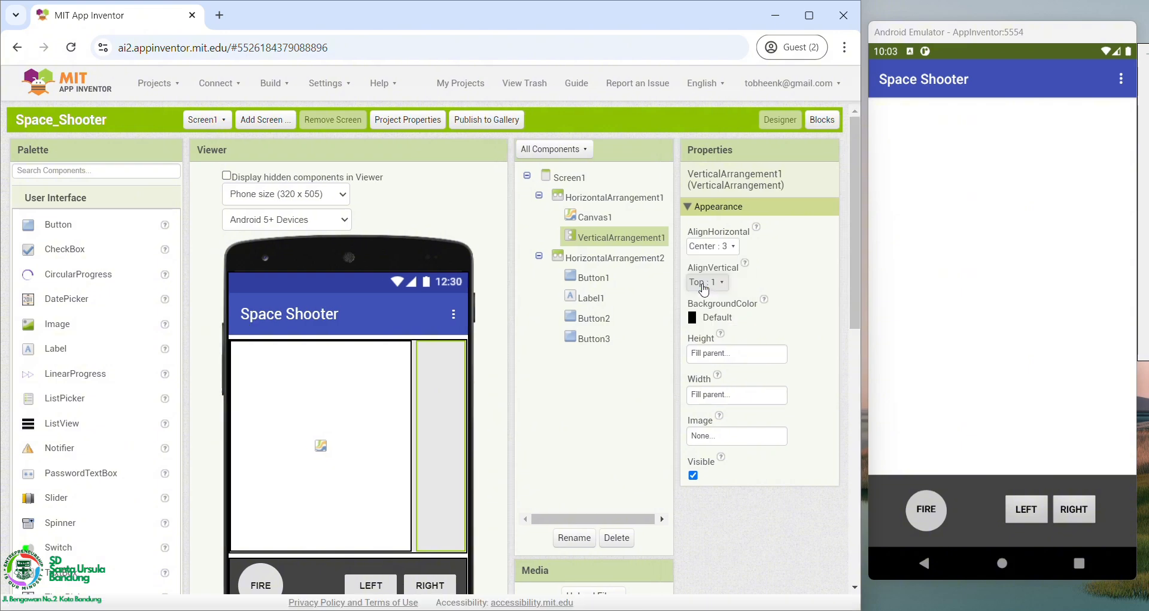
click(704, 282)
click(704, 324)
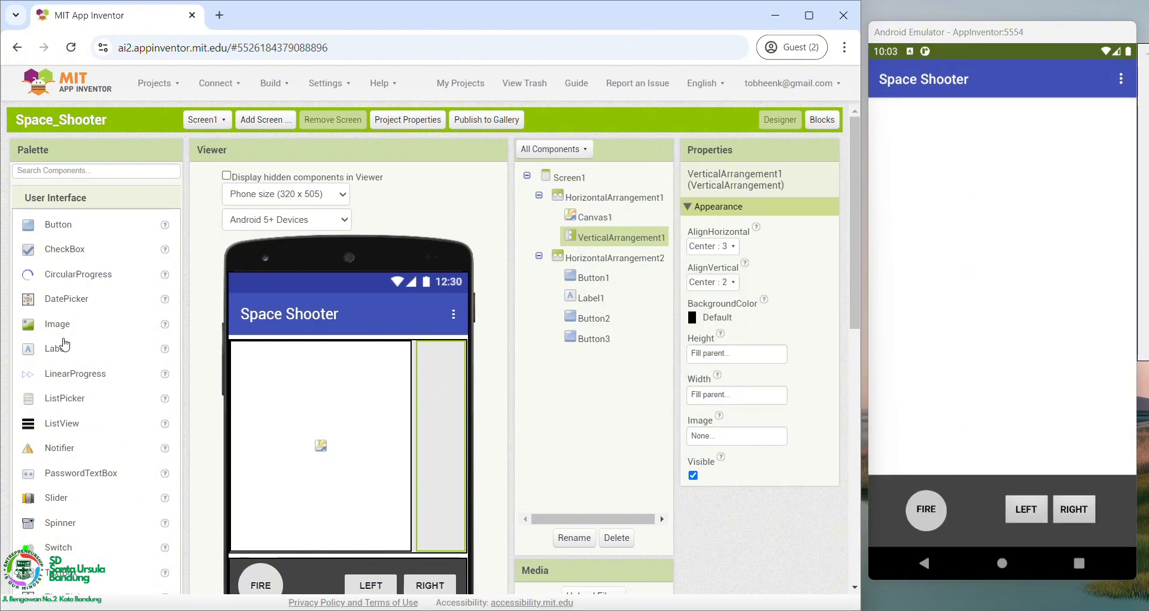
Step: Place two labels and, below them, two buttons inside the vertical arrangement beside the canvas
drag(60, 347, 413, 394)
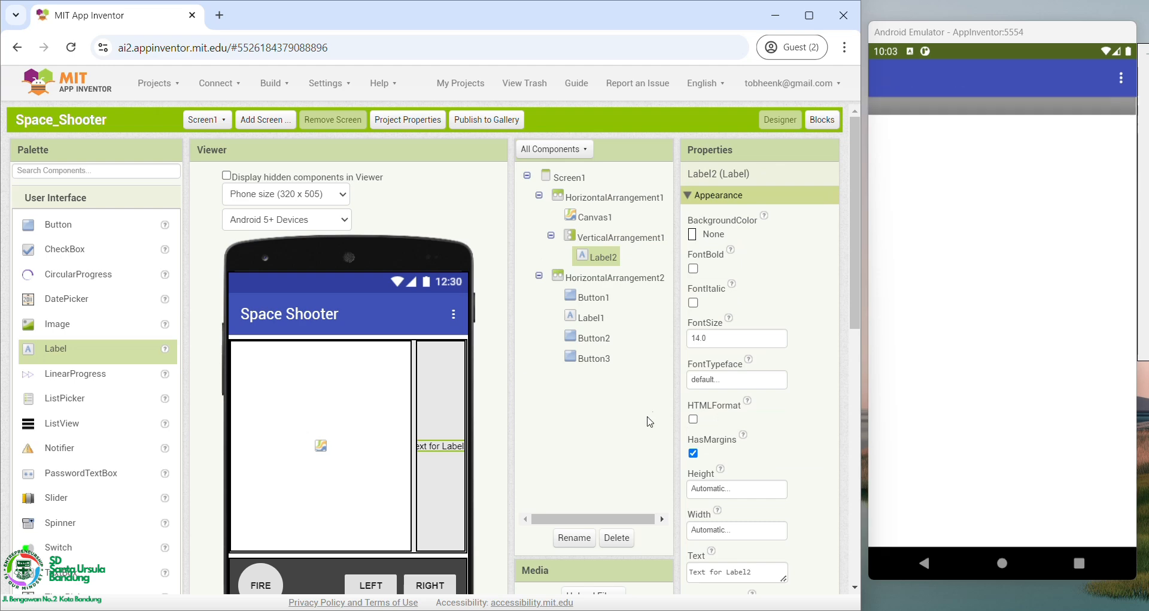
drag(100, 364, 443, 482)
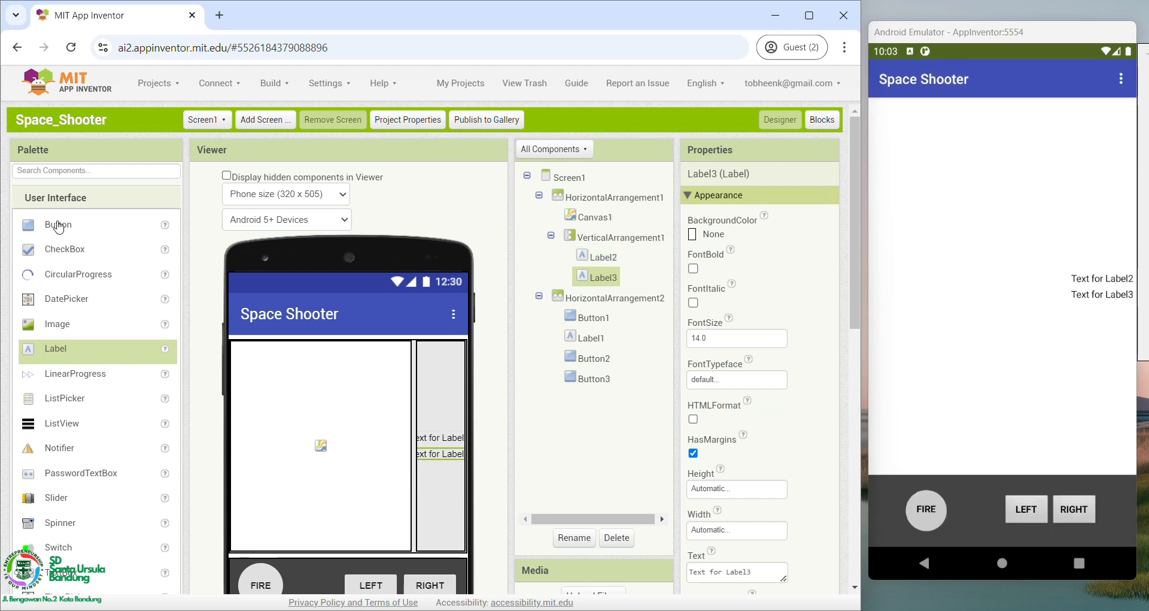
drag(59, 227, 443, 476)
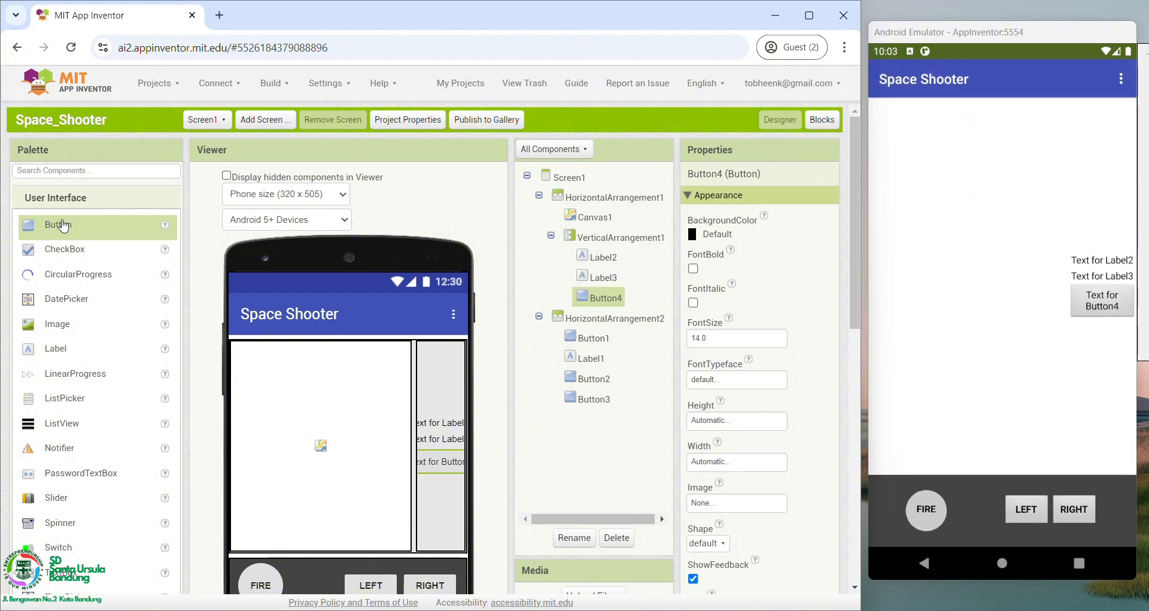
drag(64, 227, 437, 495)
Step: Set the upper label in the vertical arrangement to the text SCORE, bold, with font size 20
click(452, 407)
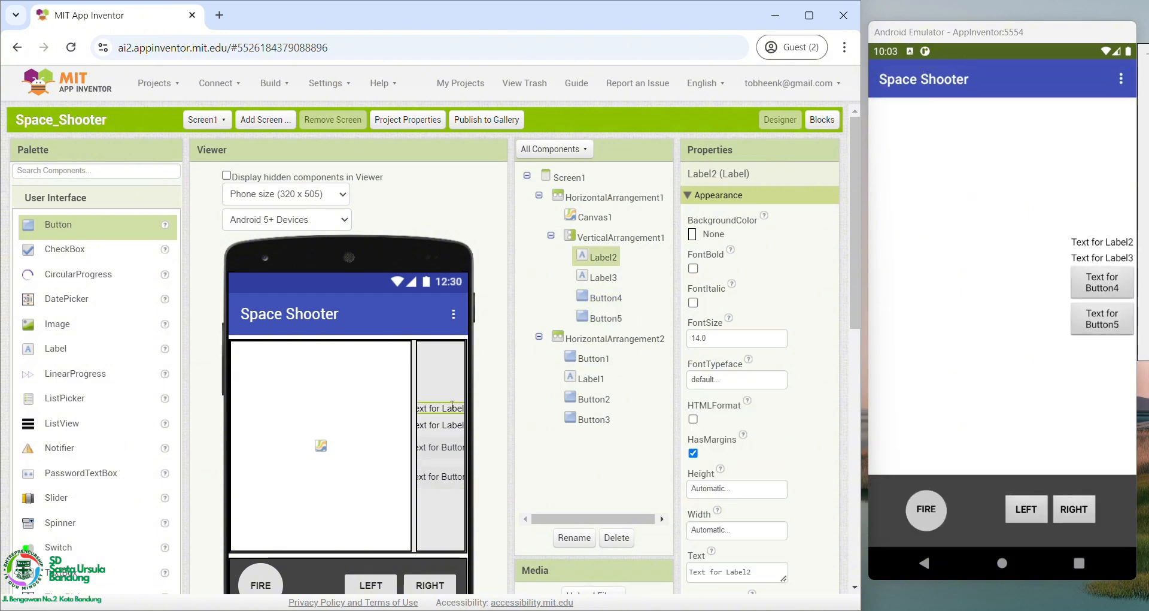
click(735, 571)
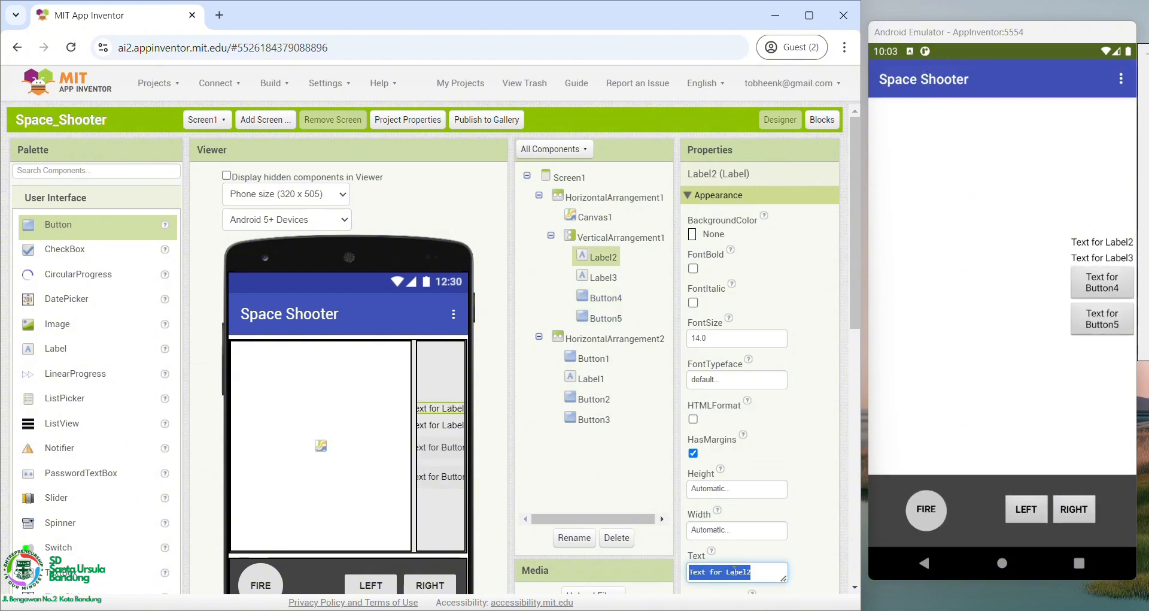
text(sc)
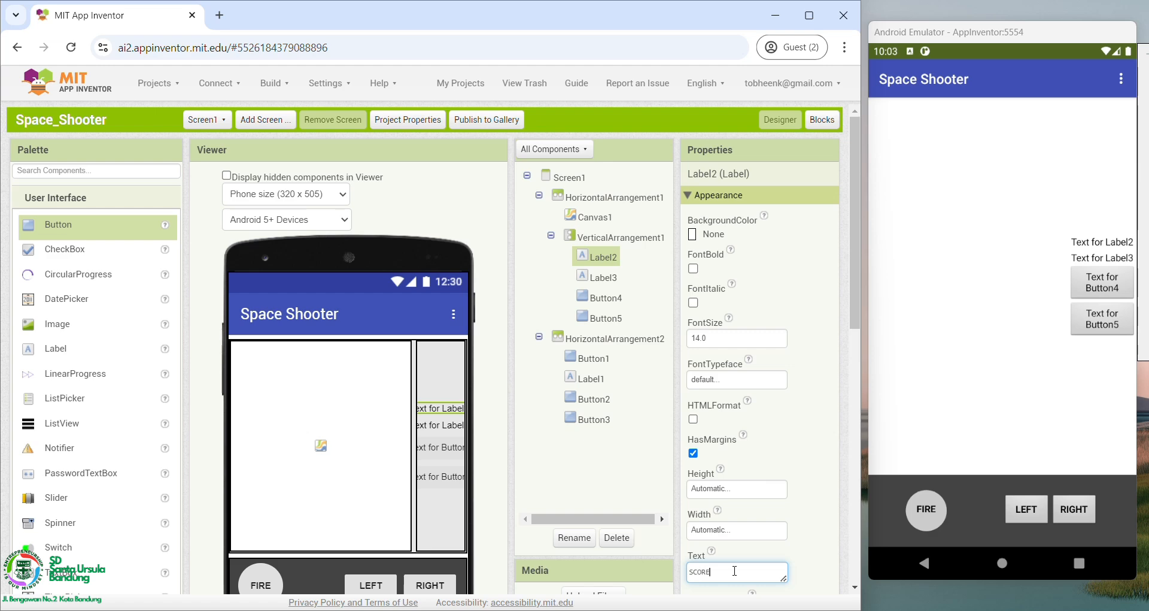
click(796, 552)
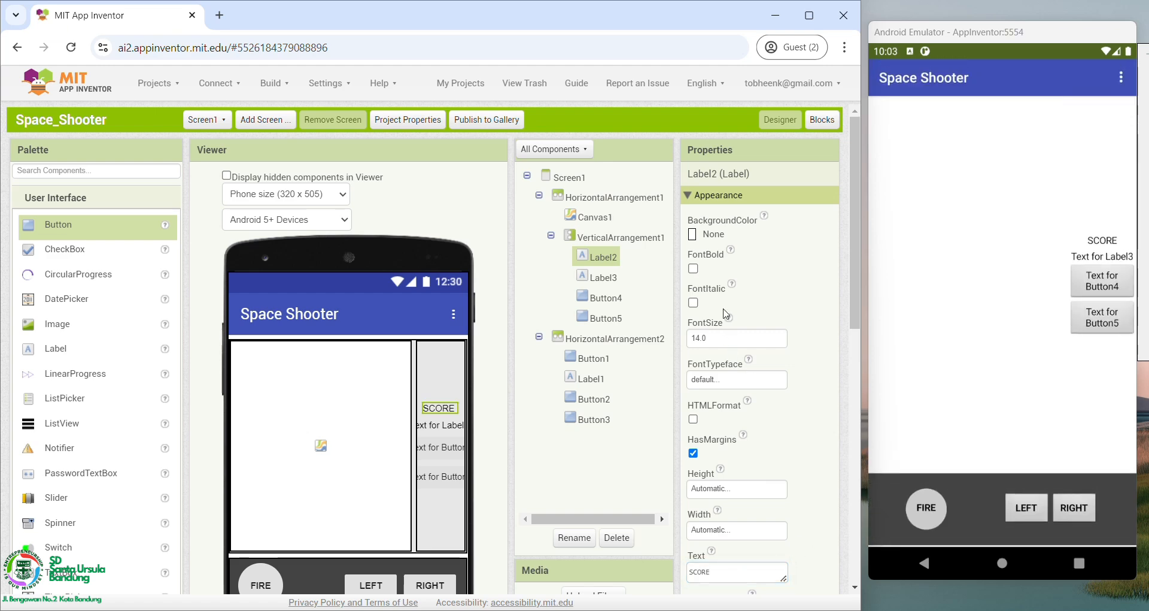
click(694, 268)
double_click(714, 337)
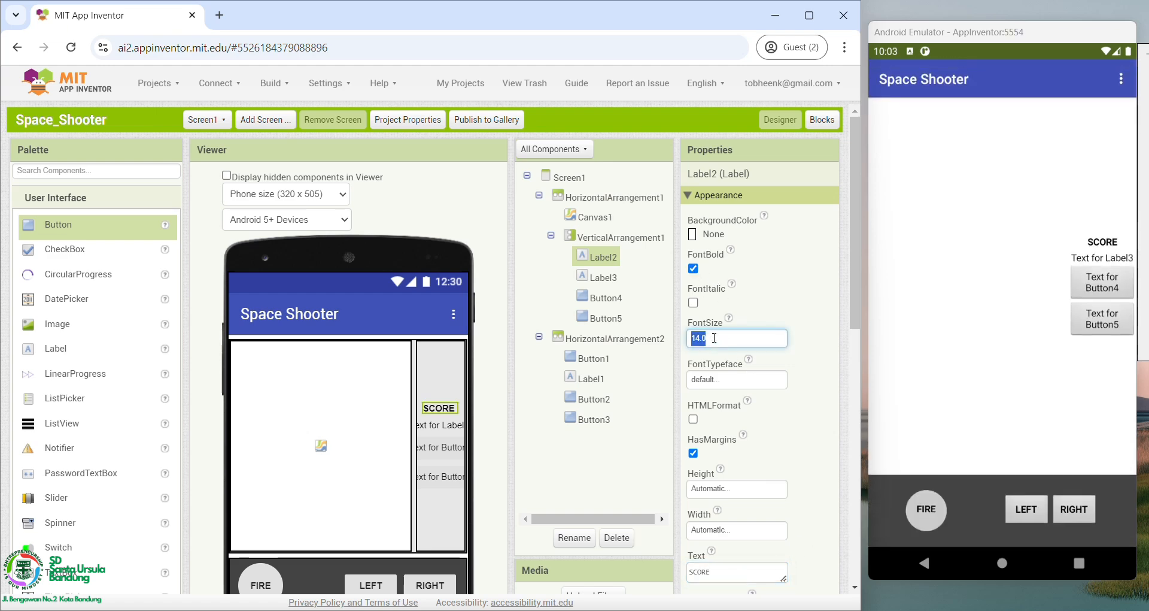
text(20)
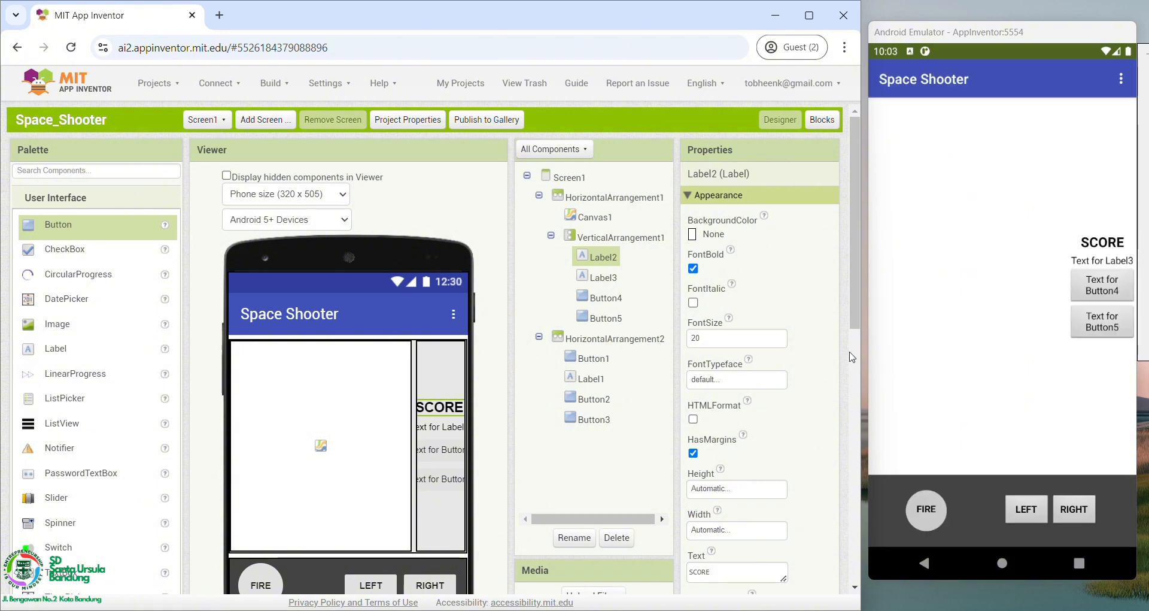
Step: Set the label under SCORE to the text 0, bold, with font size 25
click(452, 428)
click(693, 567)
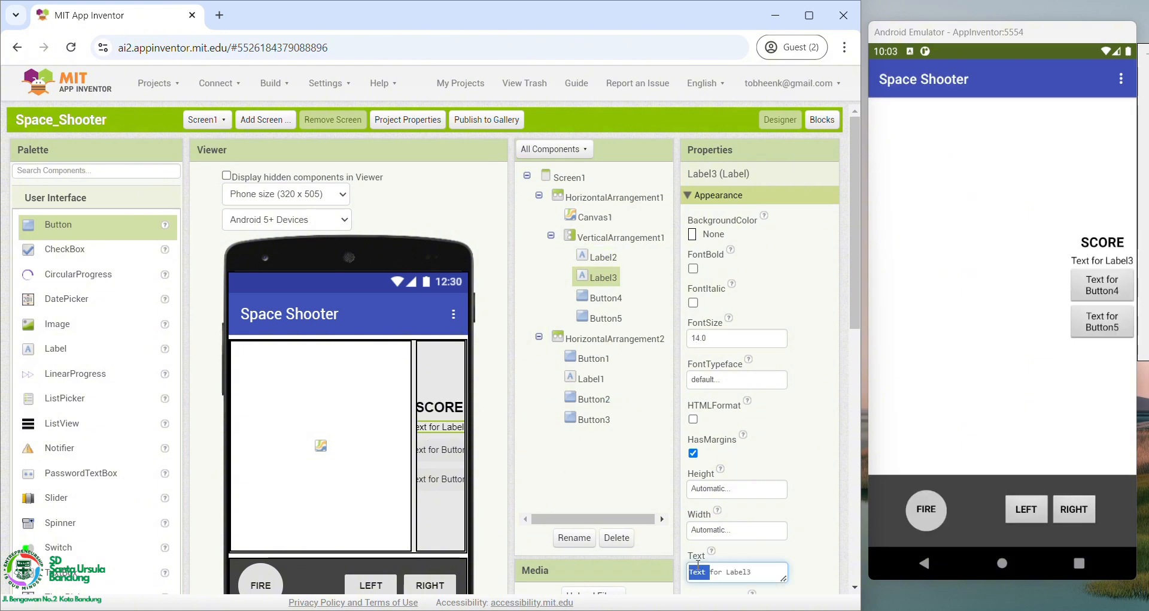
text(0)
key(Return)
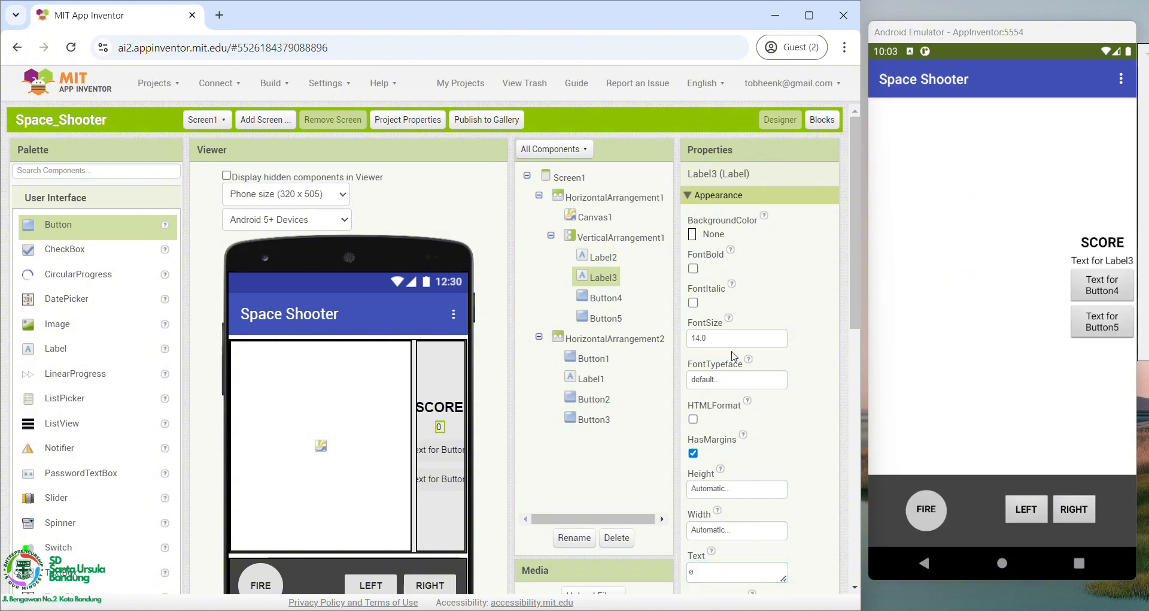
click(725, 342)
text(25)
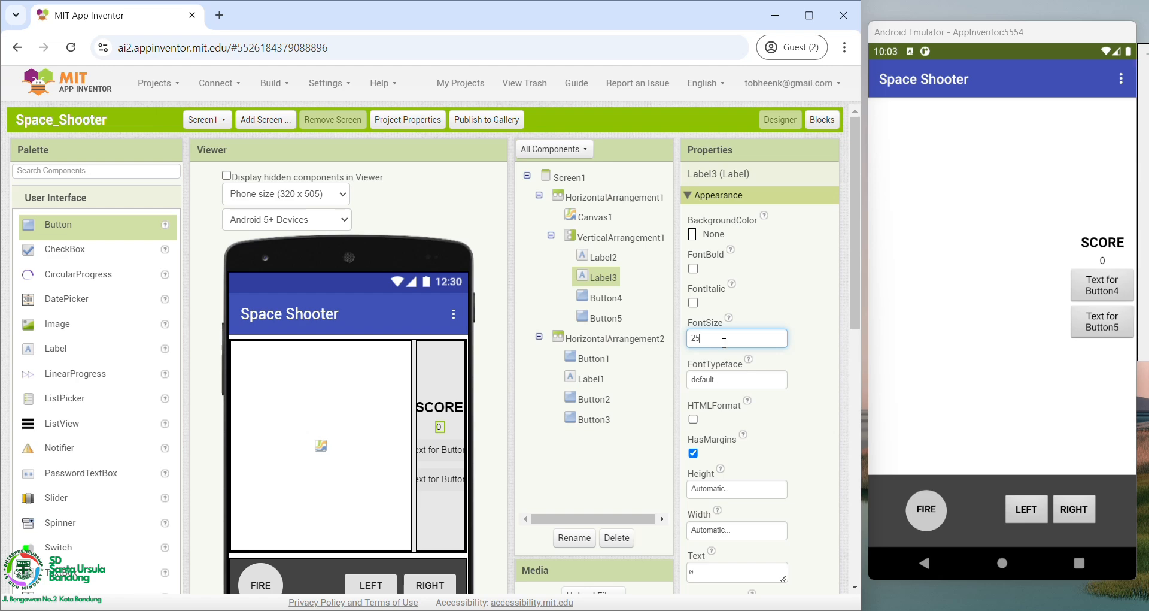
click(693, 268)
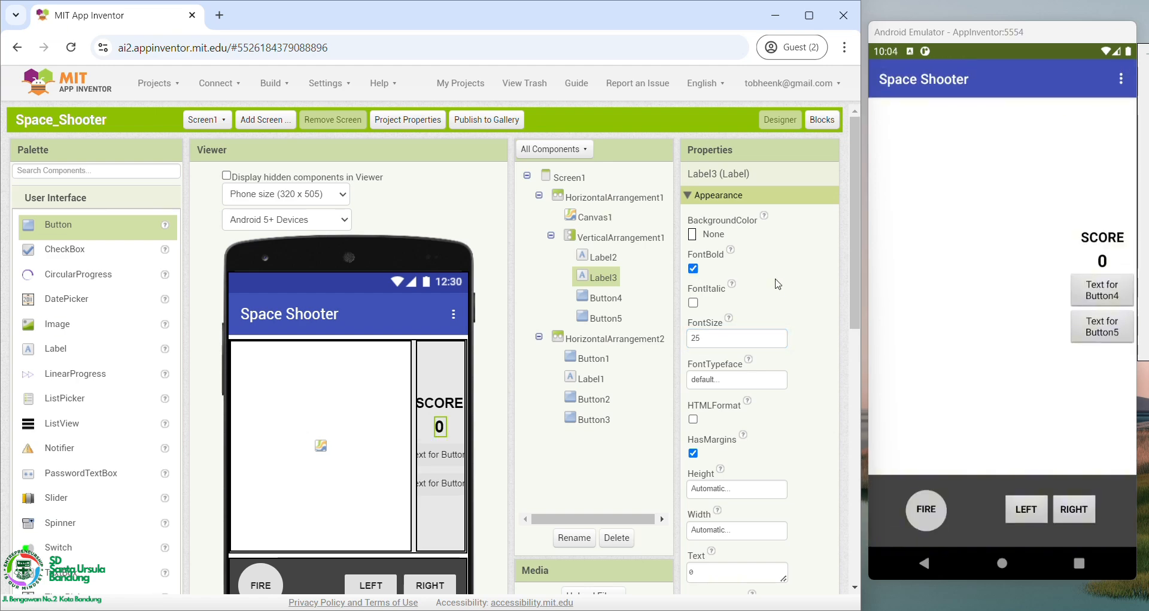
Step: Change the text of the upper button below the score to START and make it bold
click(444, 462)
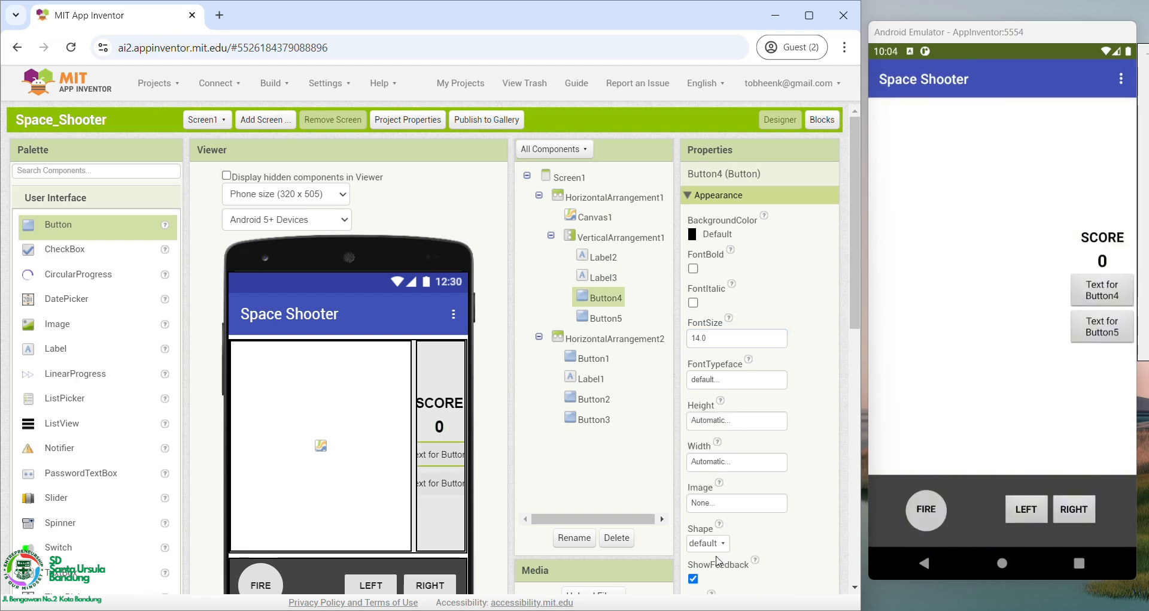
scroll(718, 561, down, 1)
click(721, 538)
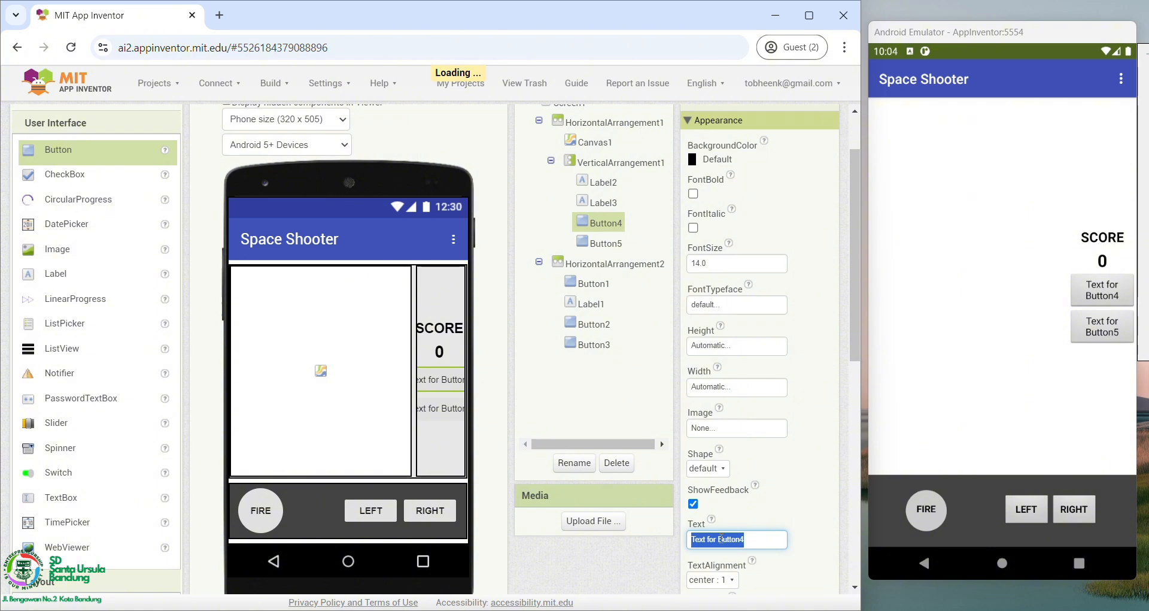
text(START)
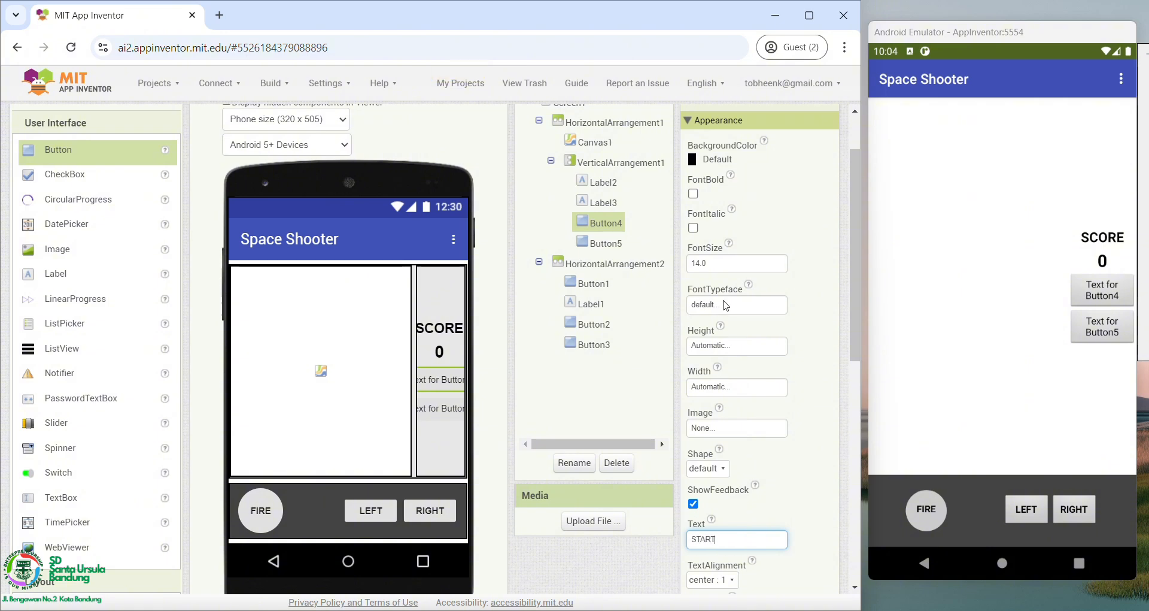
key(Return)
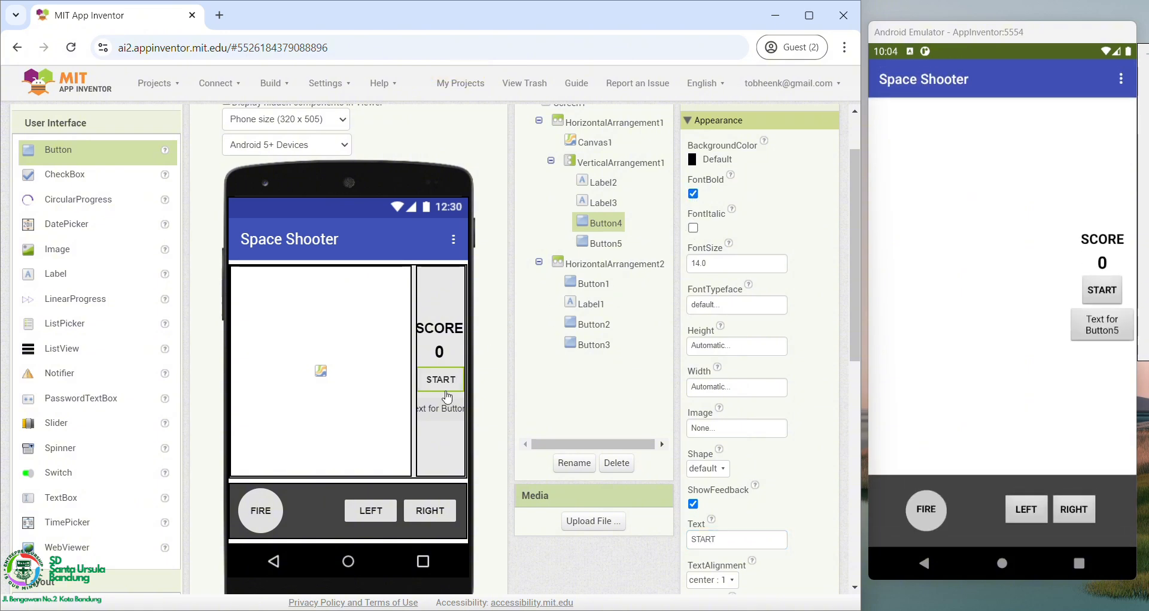
Step: Change the text of the button under START to RESET and set its width to 50 pixels
click(444, 412)
click(717, 538)
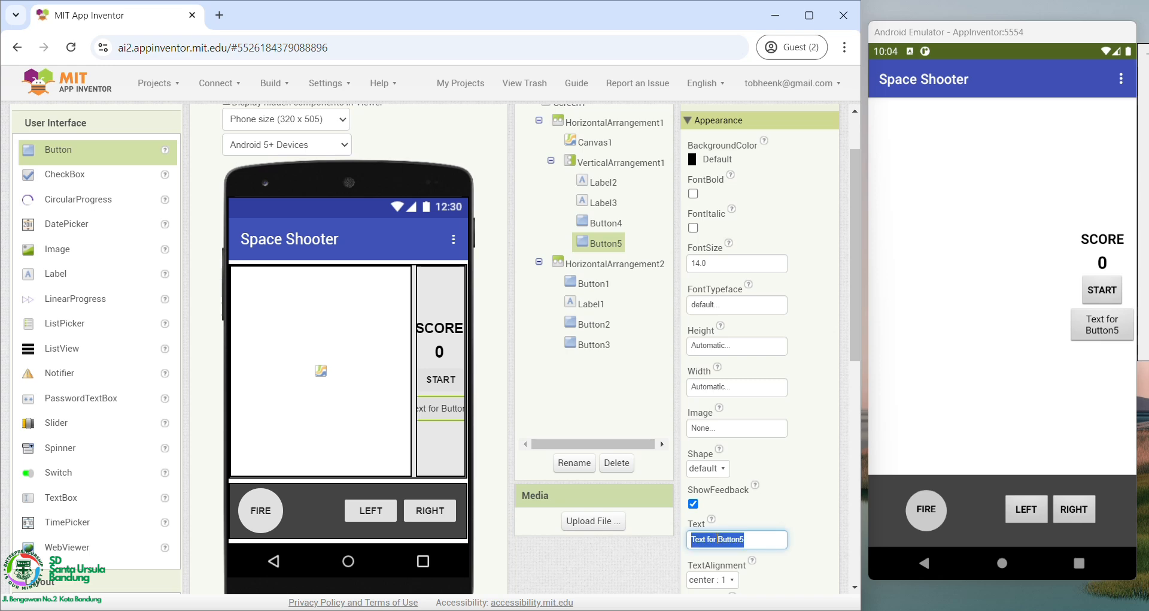
text(RESET)
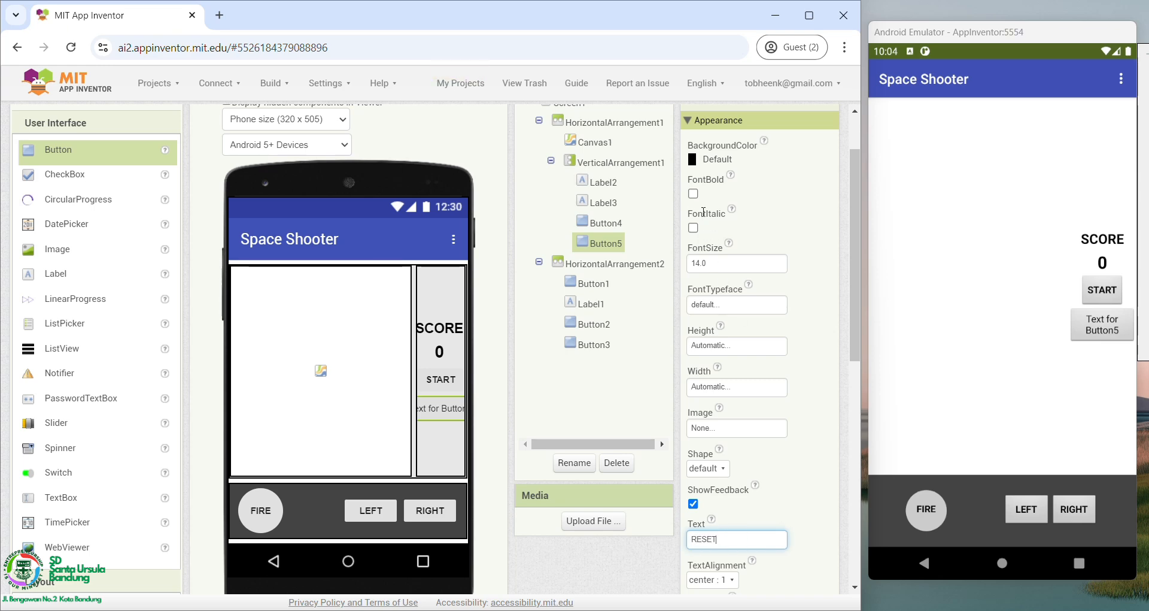
key(Return)
click(743, 388)
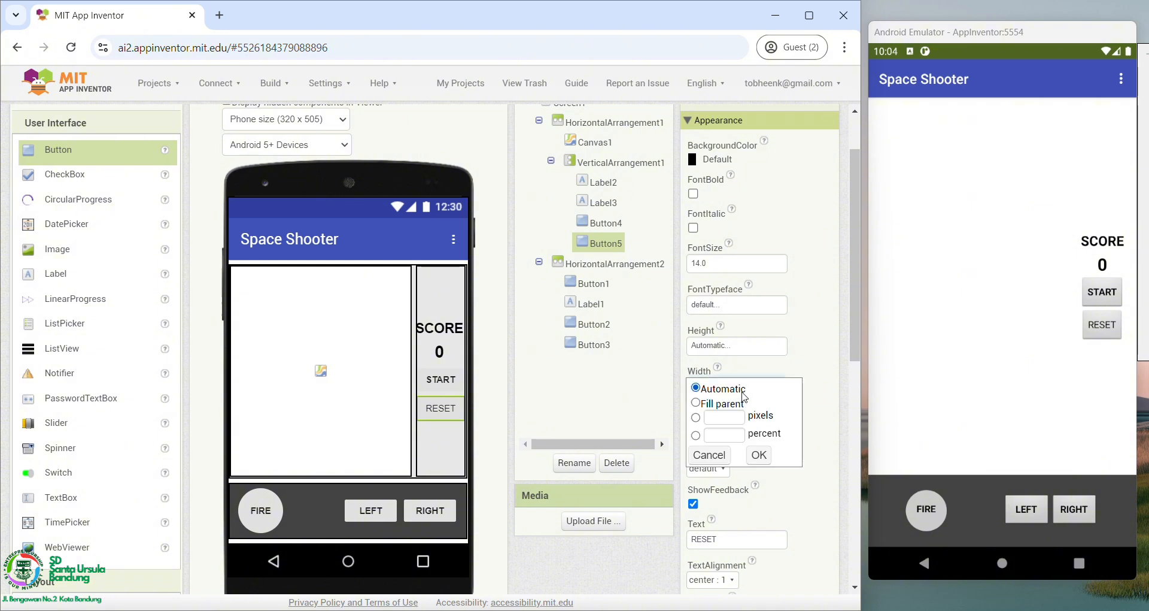
click(731, 417)
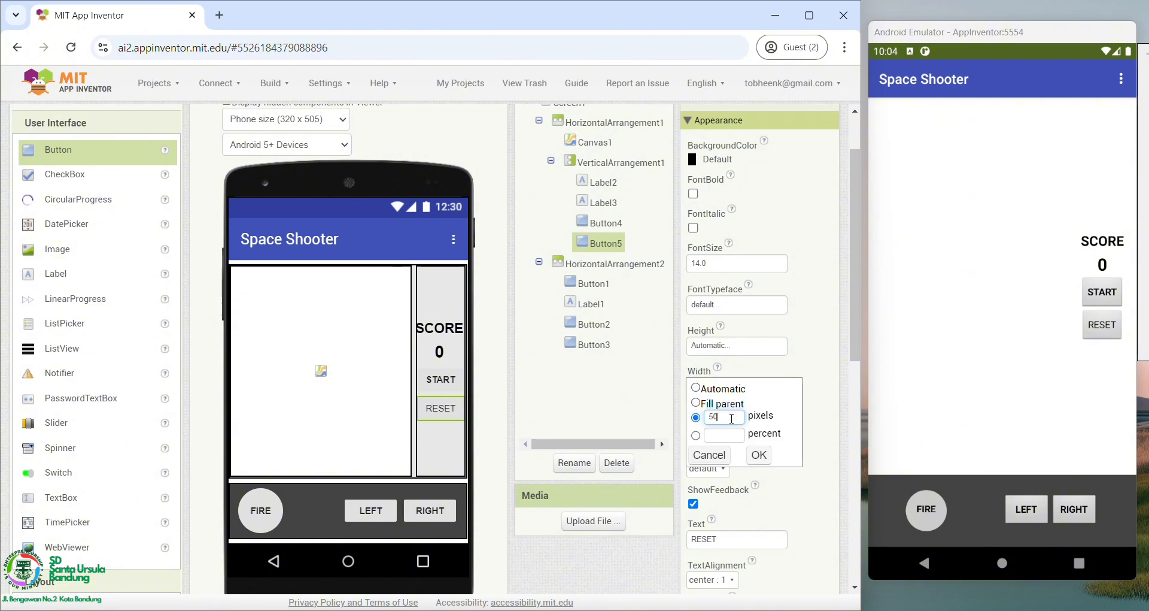
click(758, 457)
Step: Set the START button's width to 50 pixels
click(449, 382)
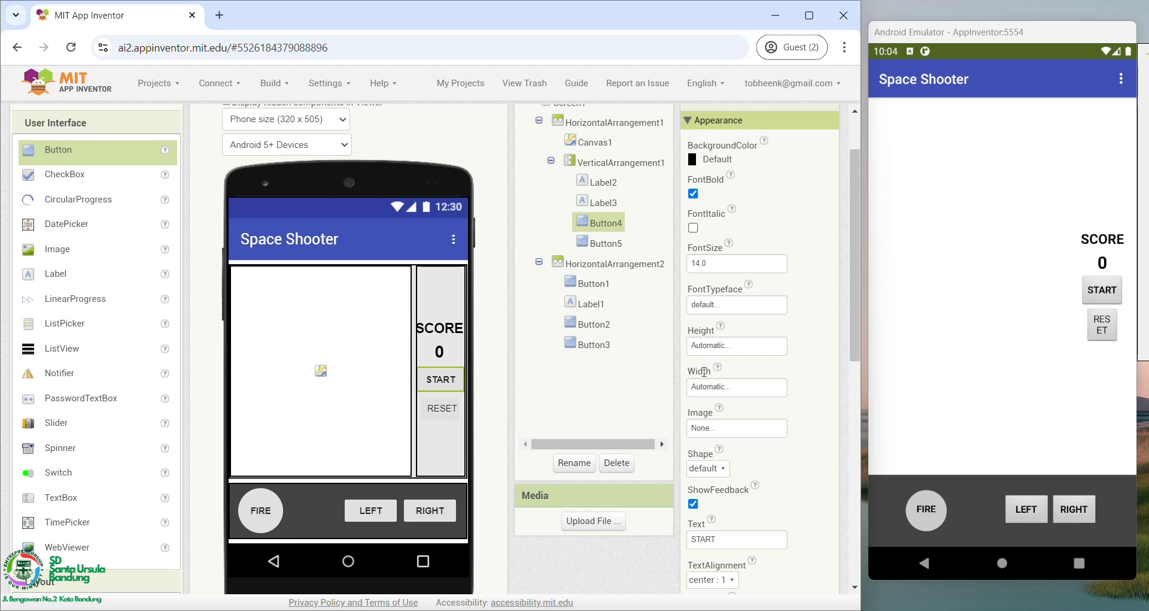
click(713, 388)
click(724, 417)
text(50)
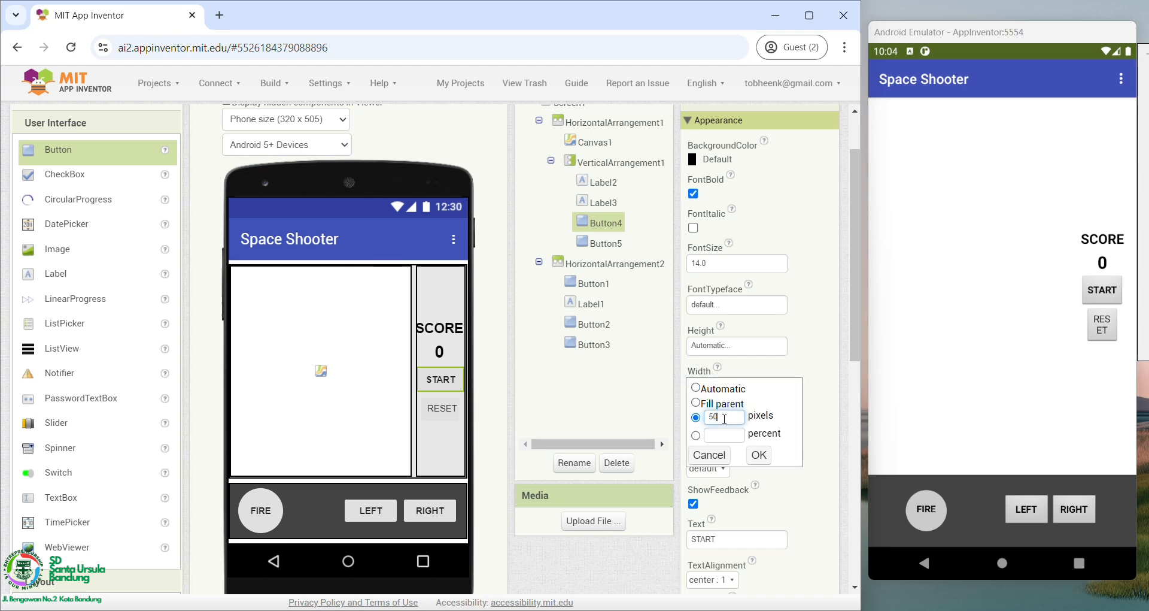
click(759, 455)
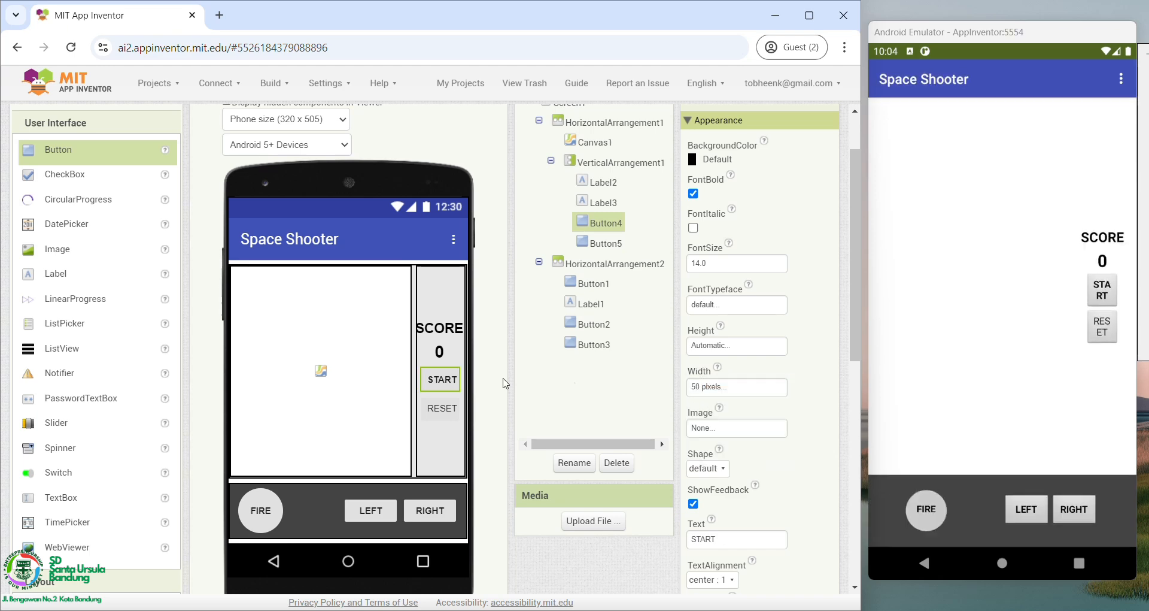
Step: Set the RESET button's width to 70 pixels
click(453, 412)
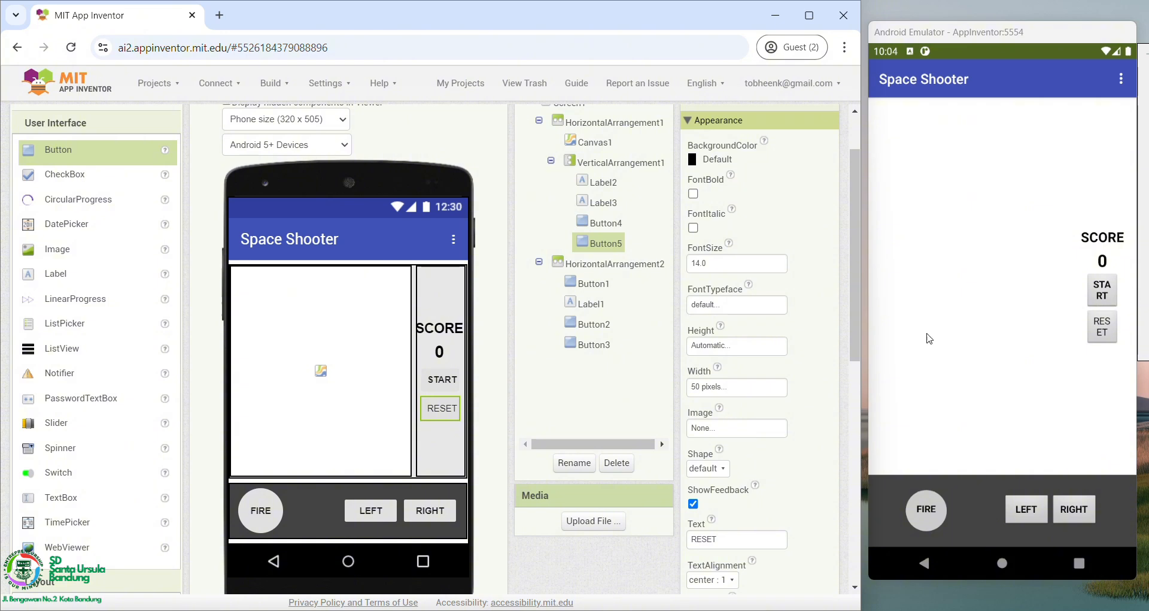
click(733, 386)
double_click(731, 417)
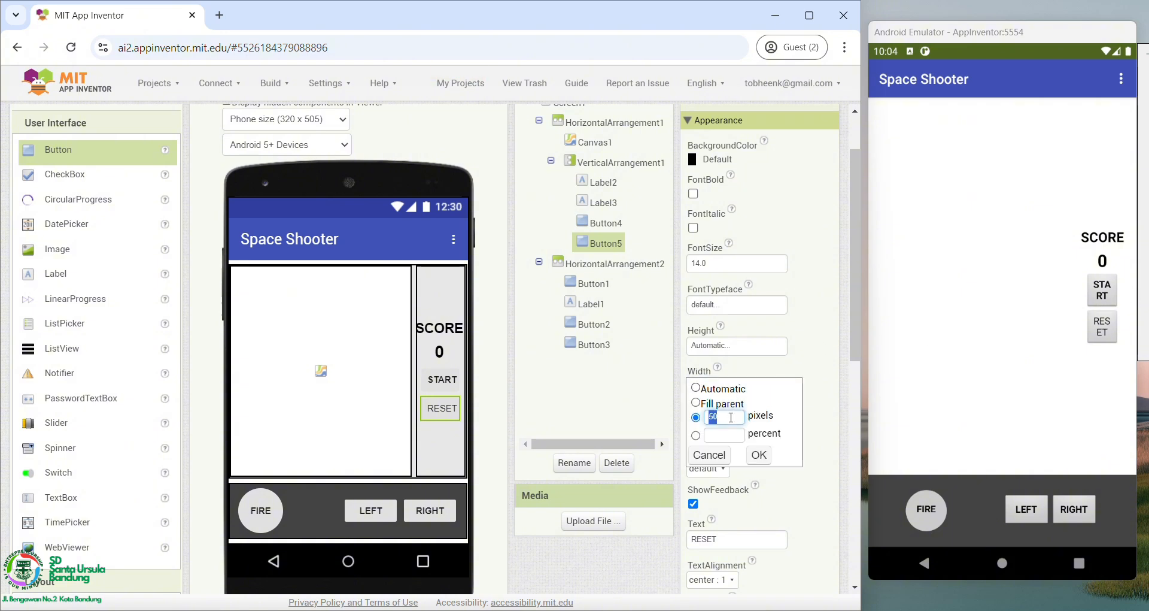
text(70)
click(759, 454)
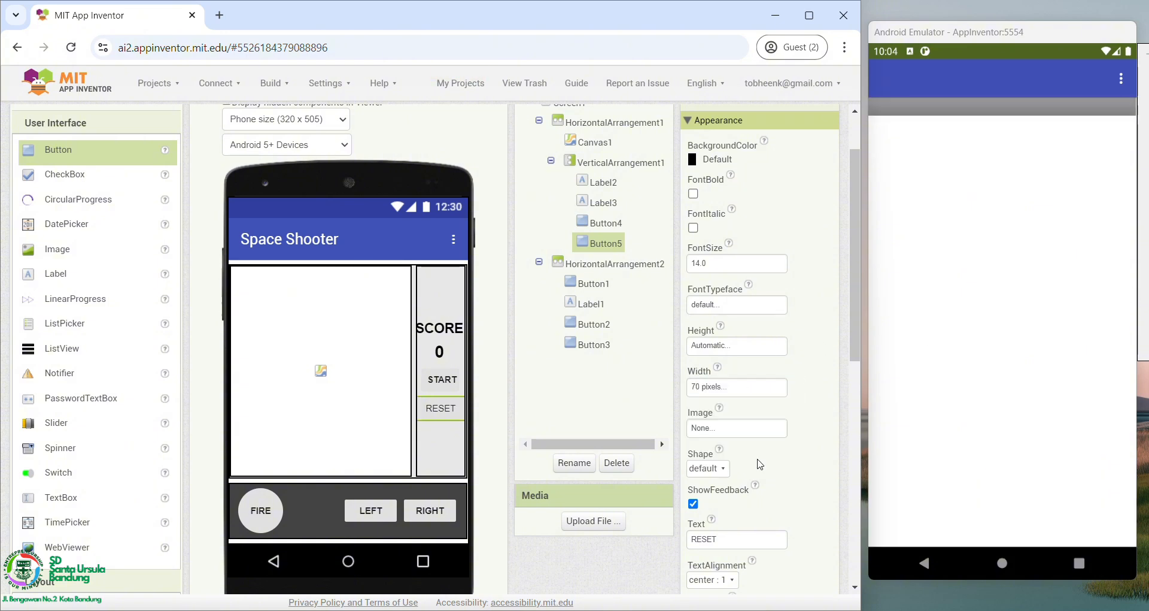
Step: Set the START button's width to 70 pixels
click(442, 379)
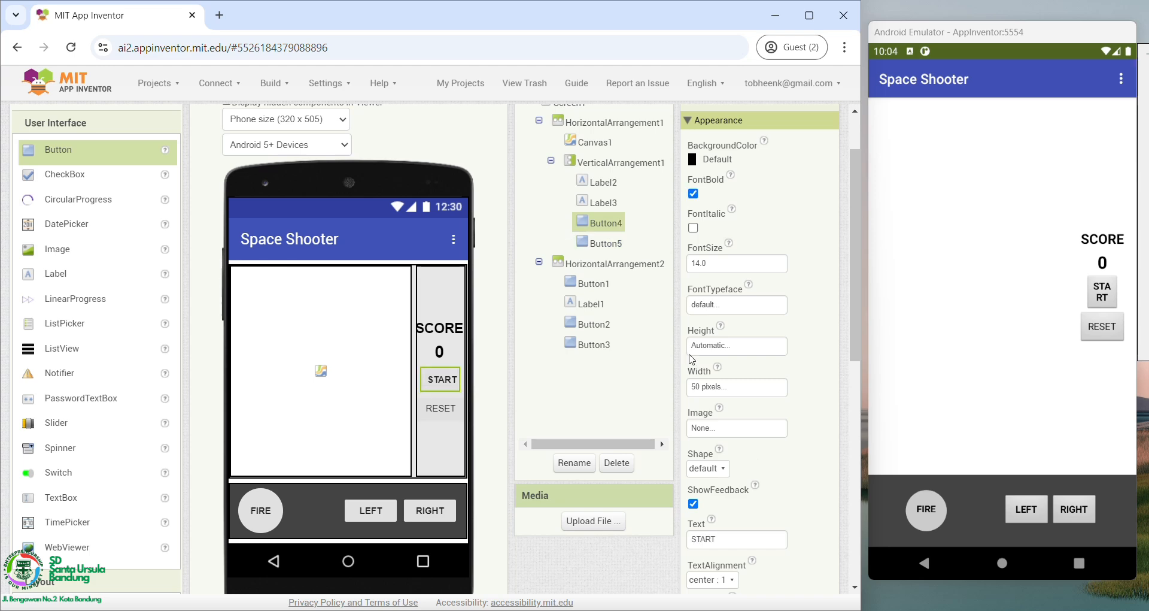
click(708, 387)
double_click(722, 414)
text(70)
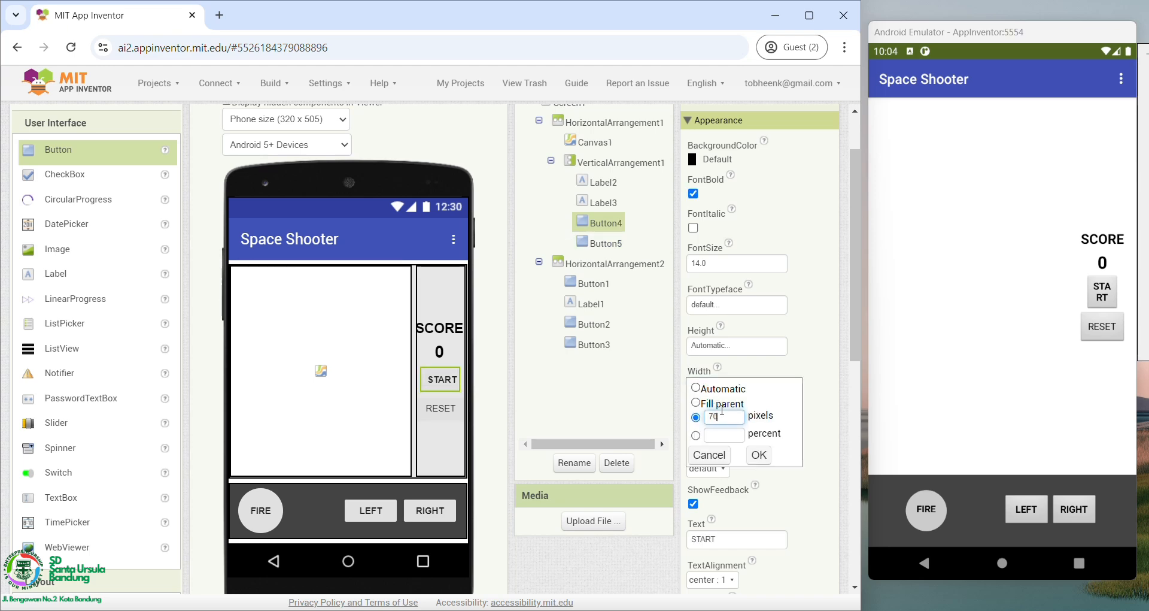
click(759, 455)
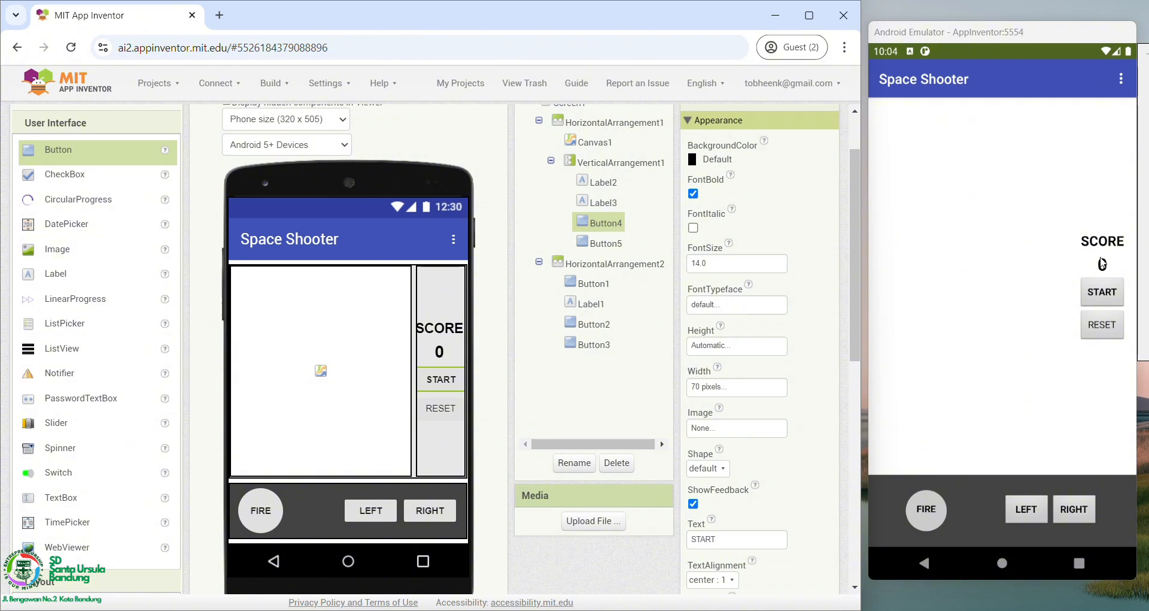
Step: Add a label with empty text and a height of 35 percent between the score value and the START button
click(444, 365)
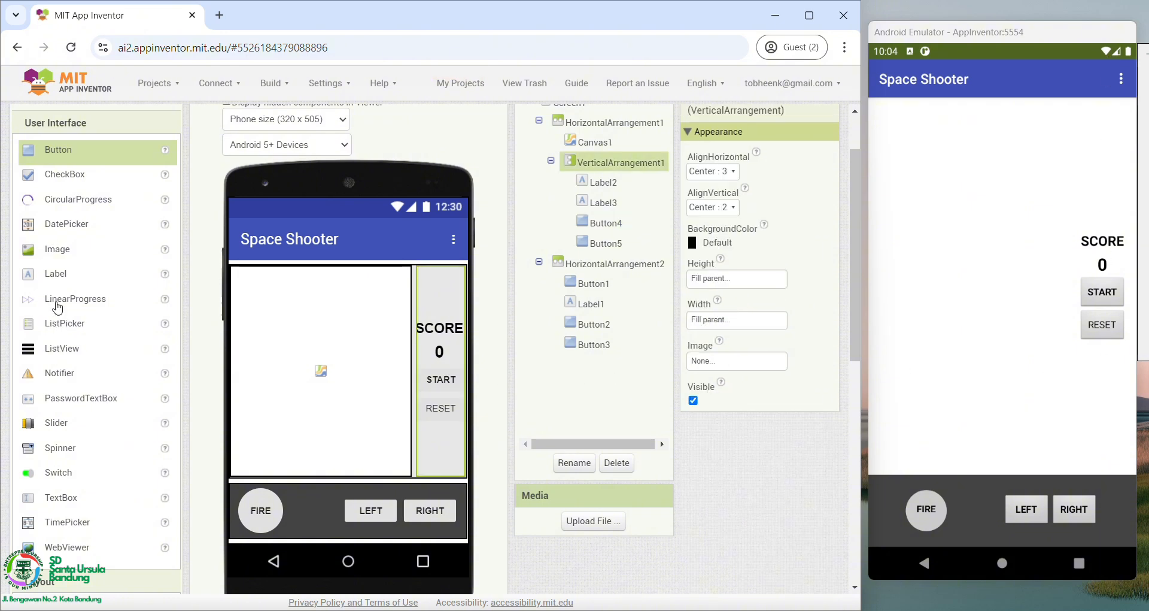
drag(57, 283, 437, 365)
triple_click(722, 497)
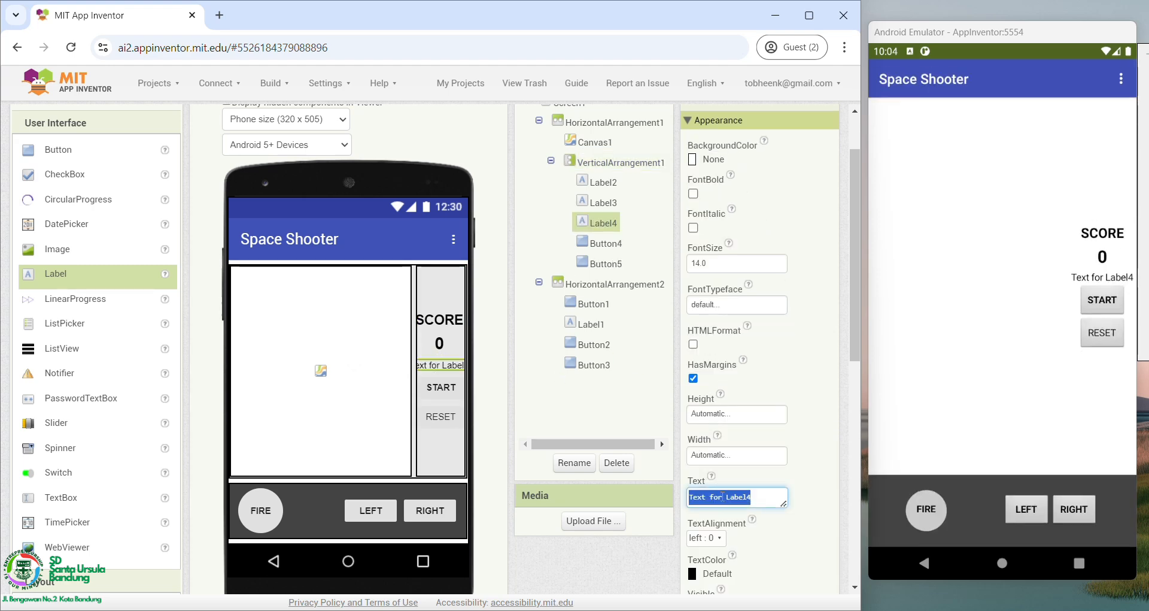
key(BackSpace)
click(726, 418)
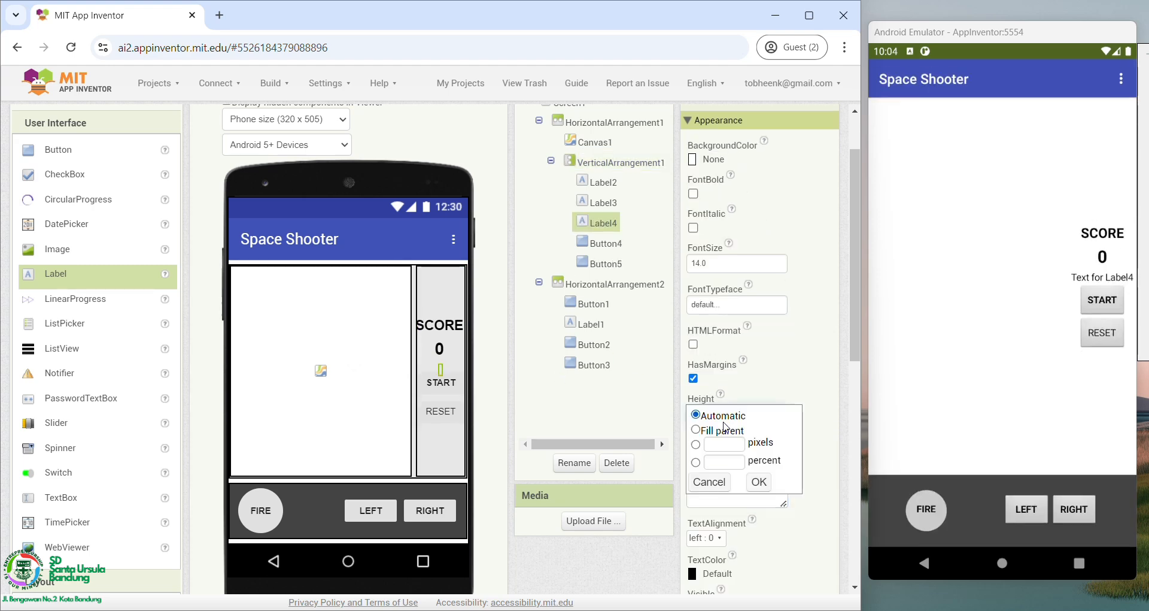
click(728, 464)
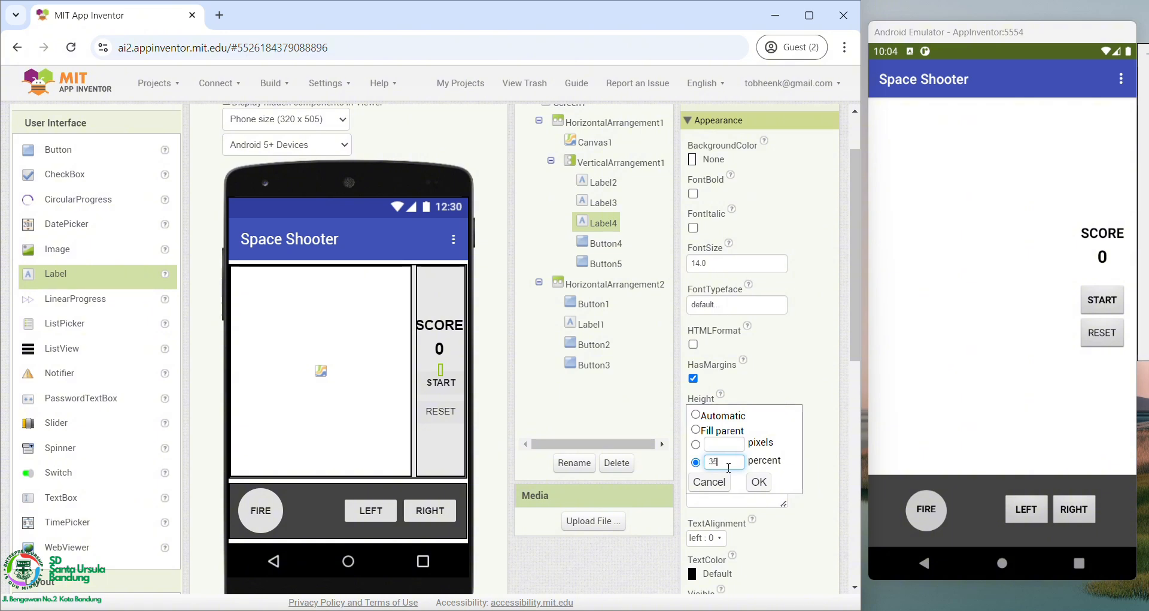
click(760, 485)
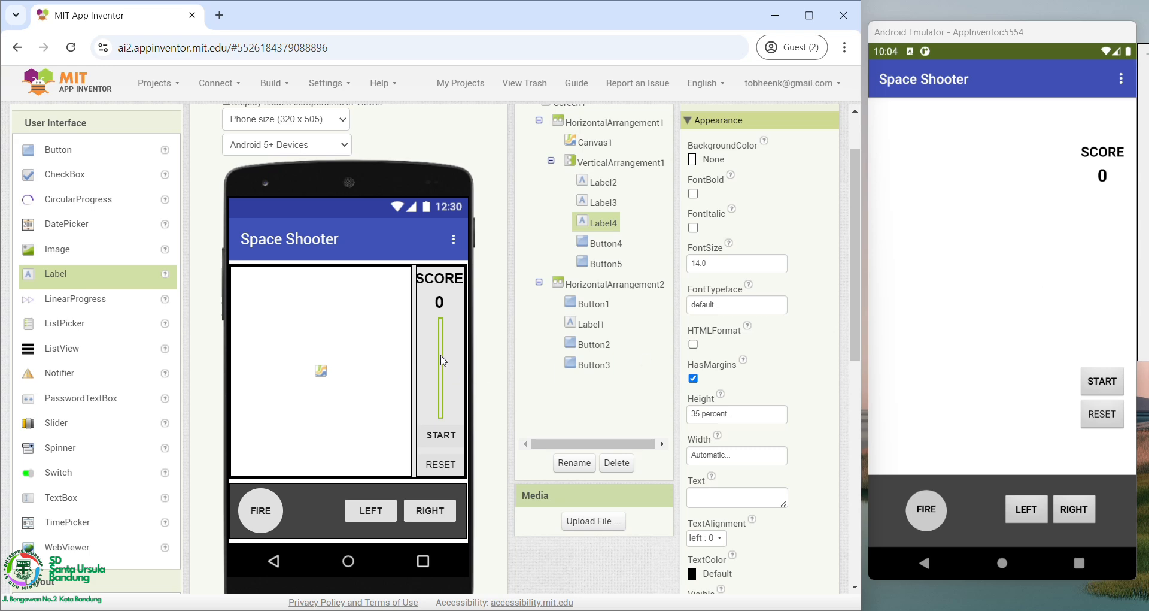
Step: Set the background color of the vertical arrangement beside the canvas to Dark Gray
click(455, 335)
click(713, 244)
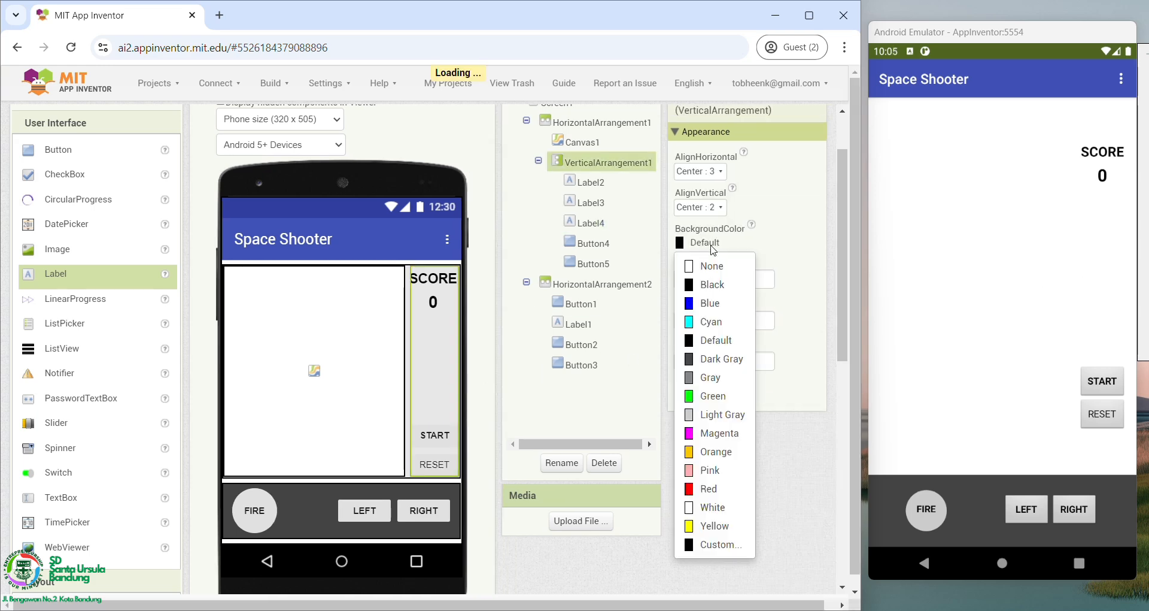
click(718, 359)
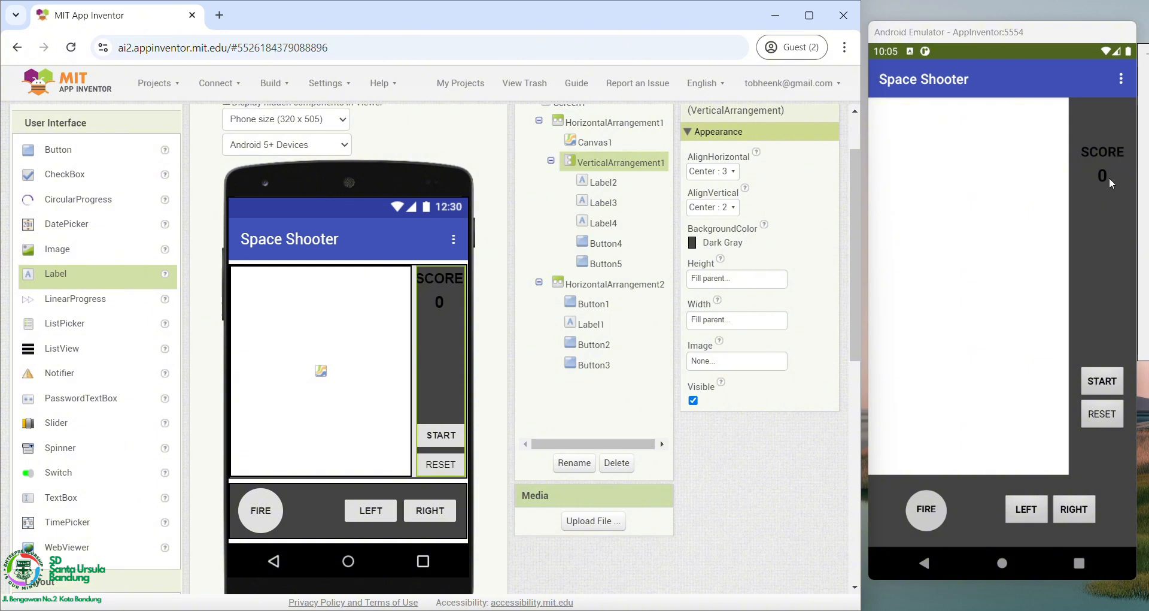
Step: Make the RESET button's text bold
click(594, 365)
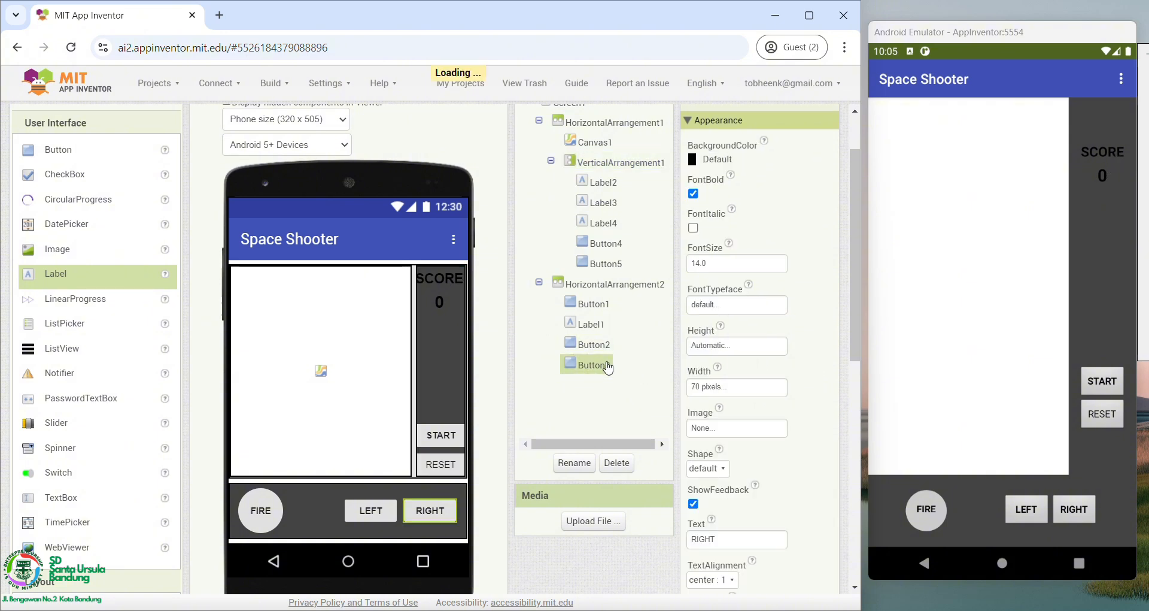
click(450, 465)
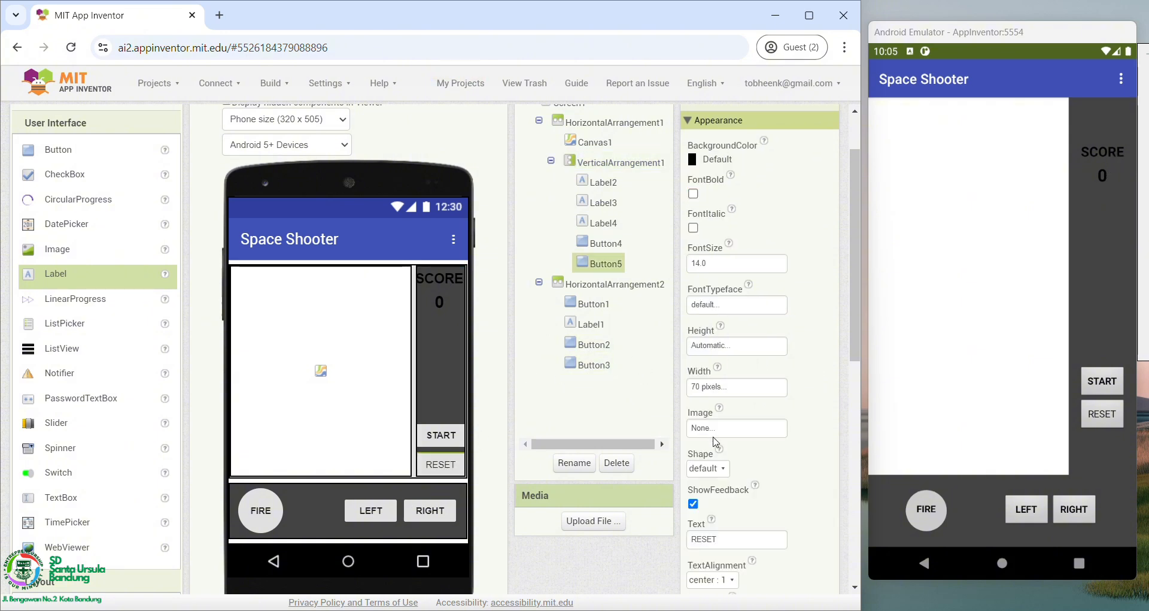
click(695, 194)
Step: Set the text color of the SCORE label and the 0 label below it to Light Gray
click(443, 278)
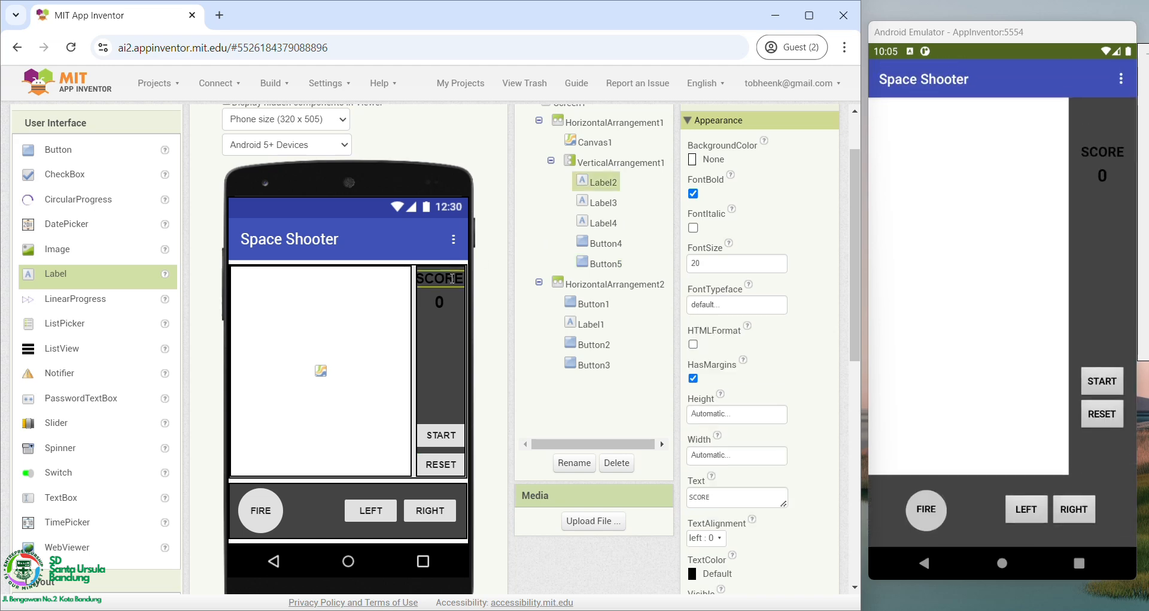
scroll(738, 446, down, 1)
click(712, 501)
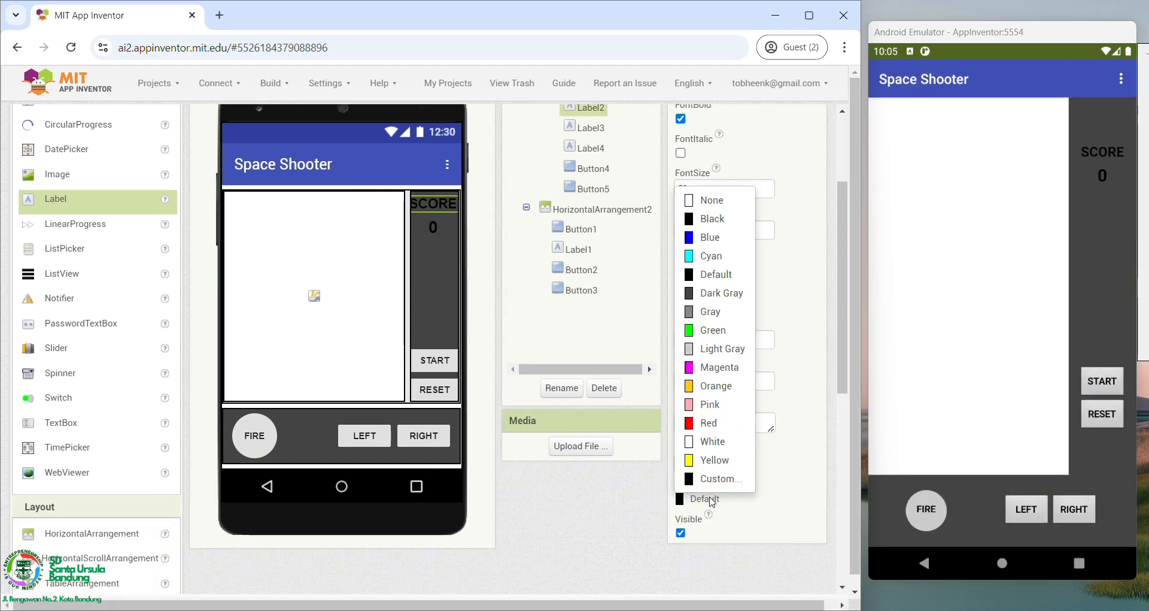
click(716, 348)
click(441, 226)
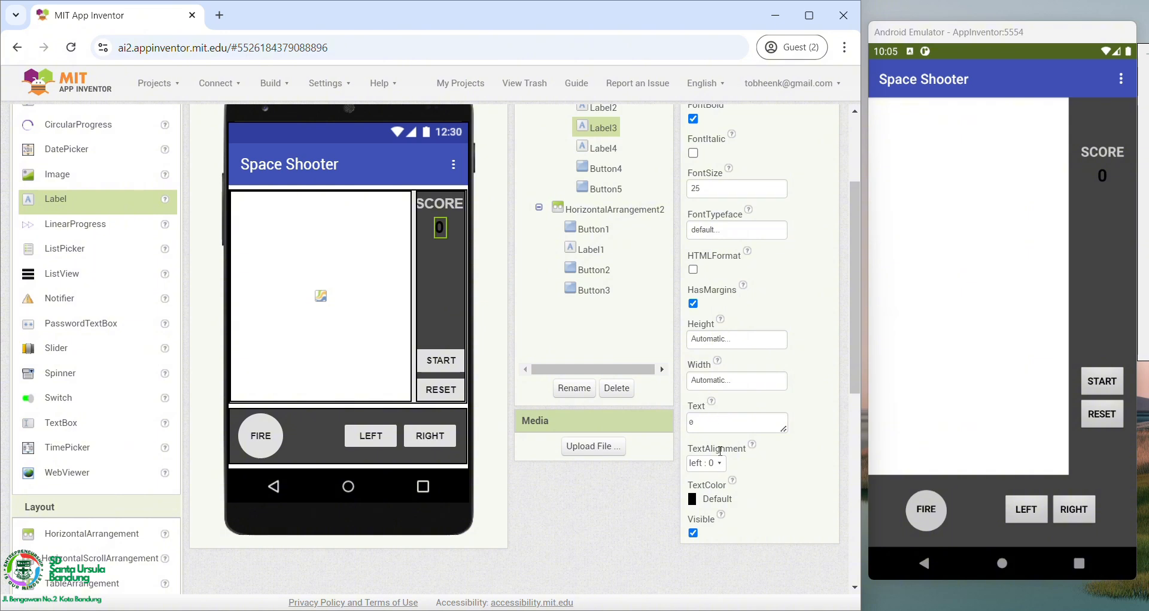
click(715, 500)
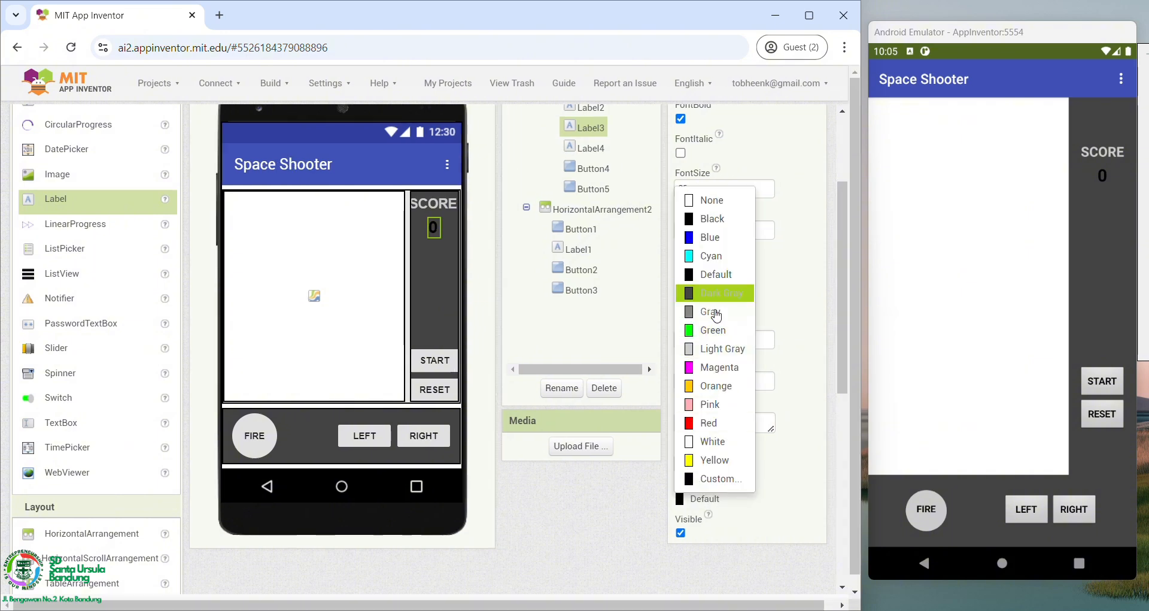
click(716, 348)
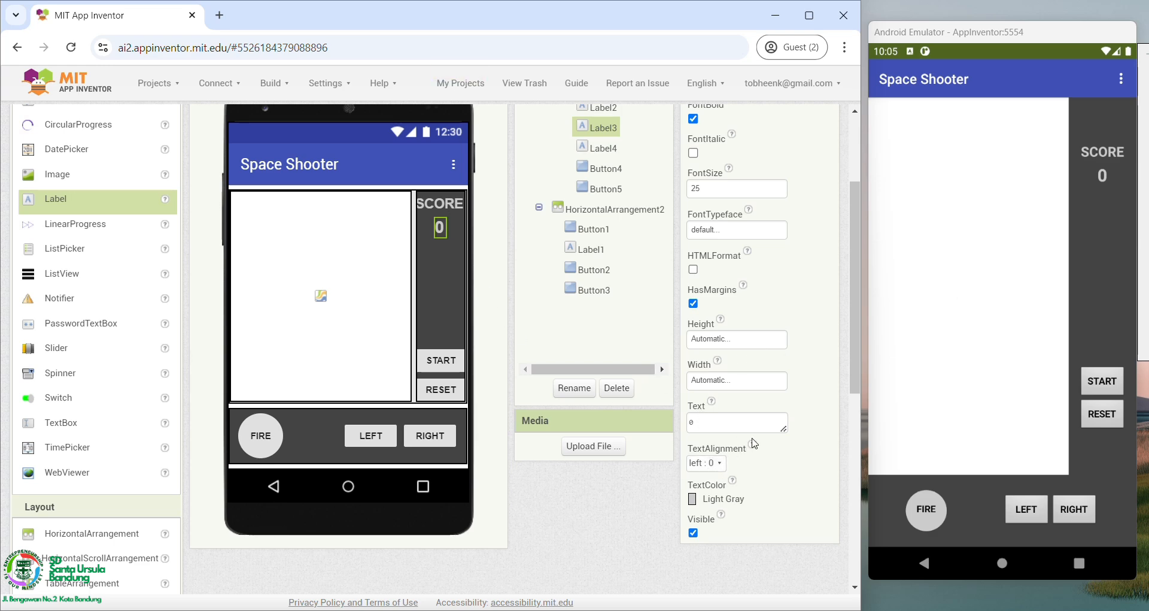
Step: Change the text color of the 0 label and the SCORE label to Red
click(727, 499)
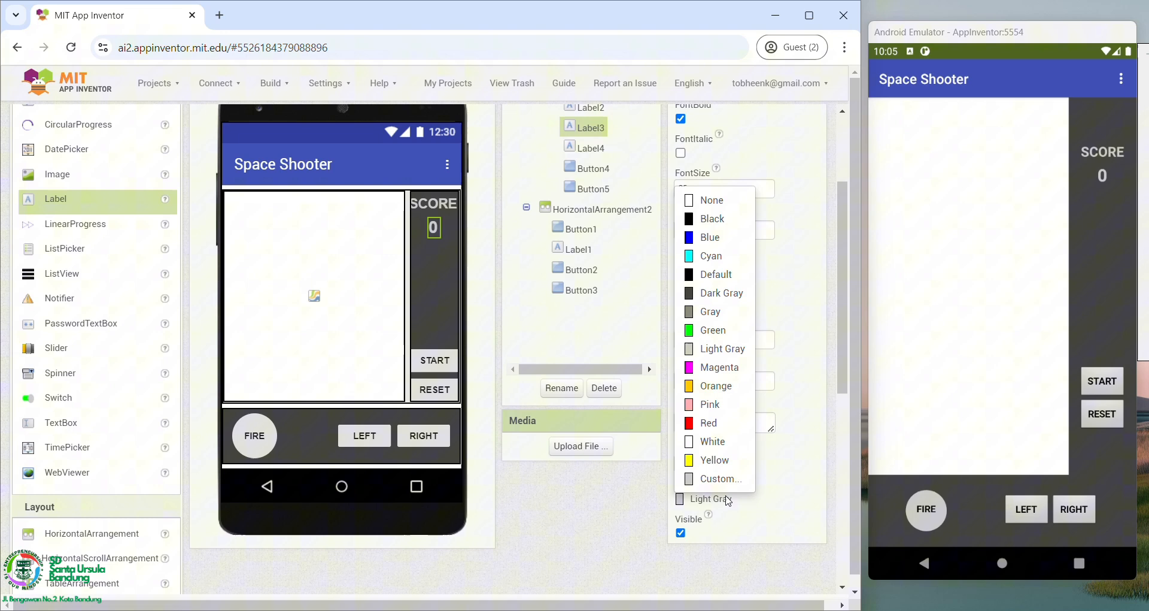
click(712, 430)
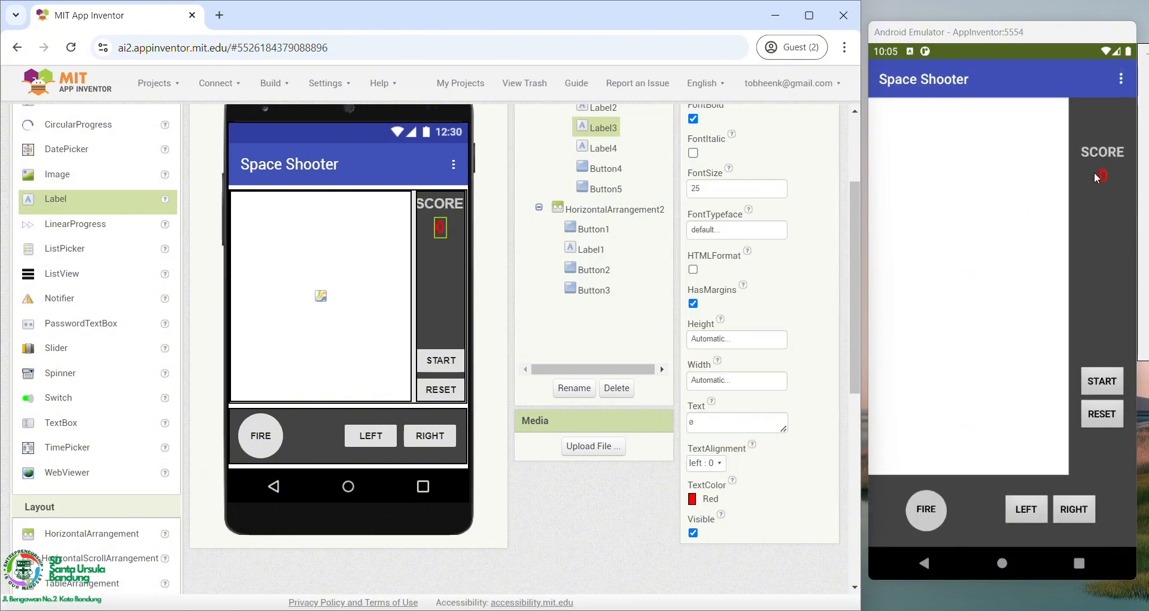
click(439, 204)
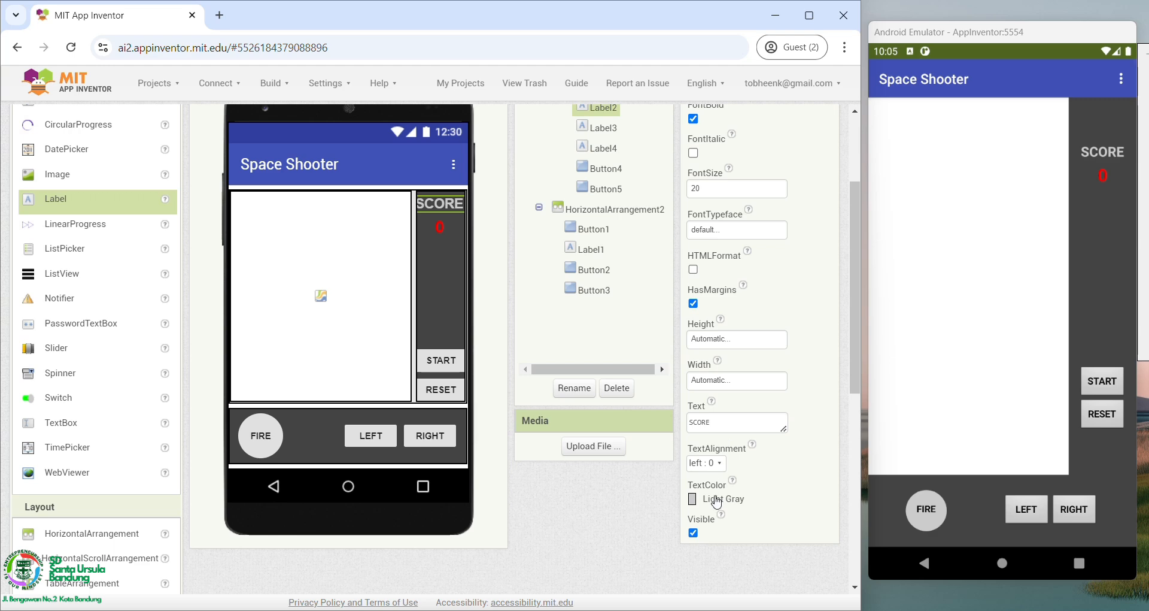
click(717, 501)
click(718, 422)
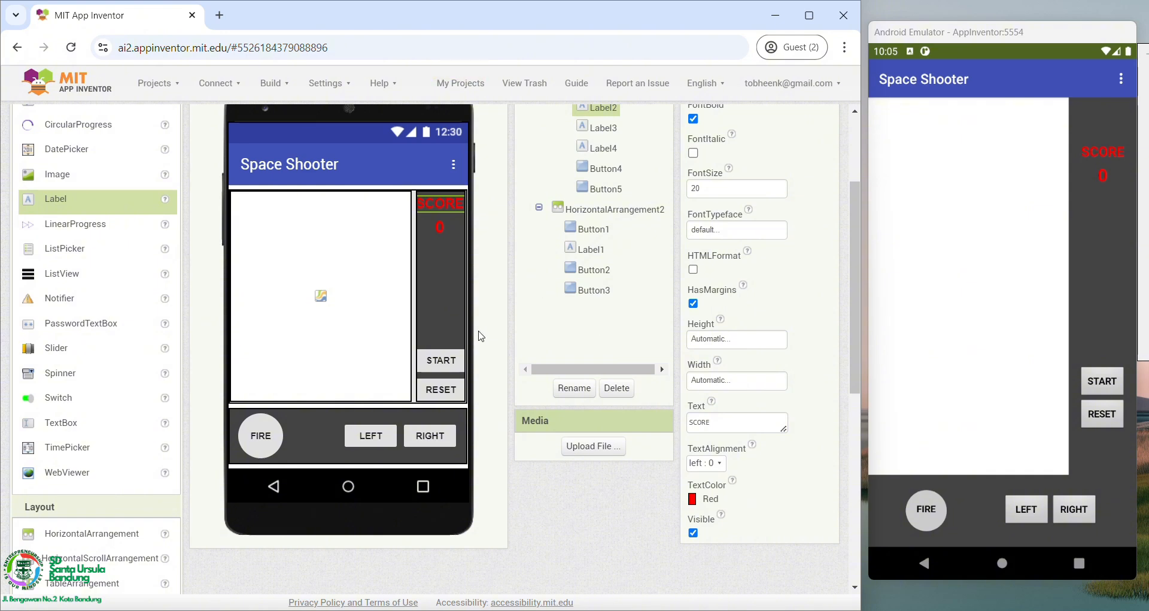
Step: Try the rounded shape on the START and RESET buttons
click(460, 362)
scroll(718, 419, down, 2)
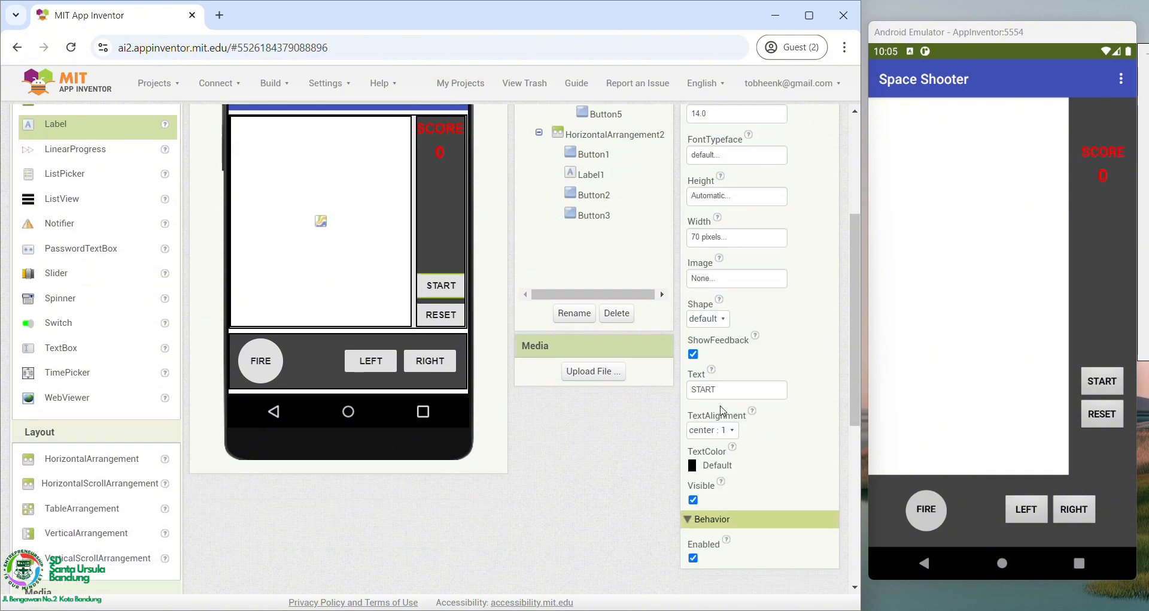
scroll(715, 396, up, 2)
click(715, 396)
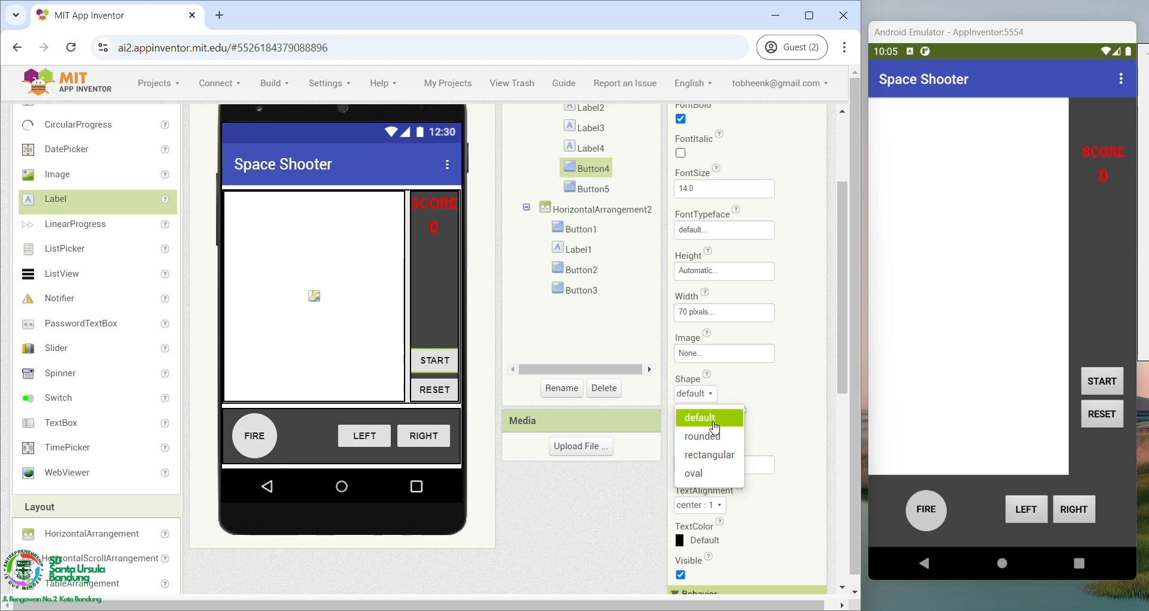
click(717, 433)
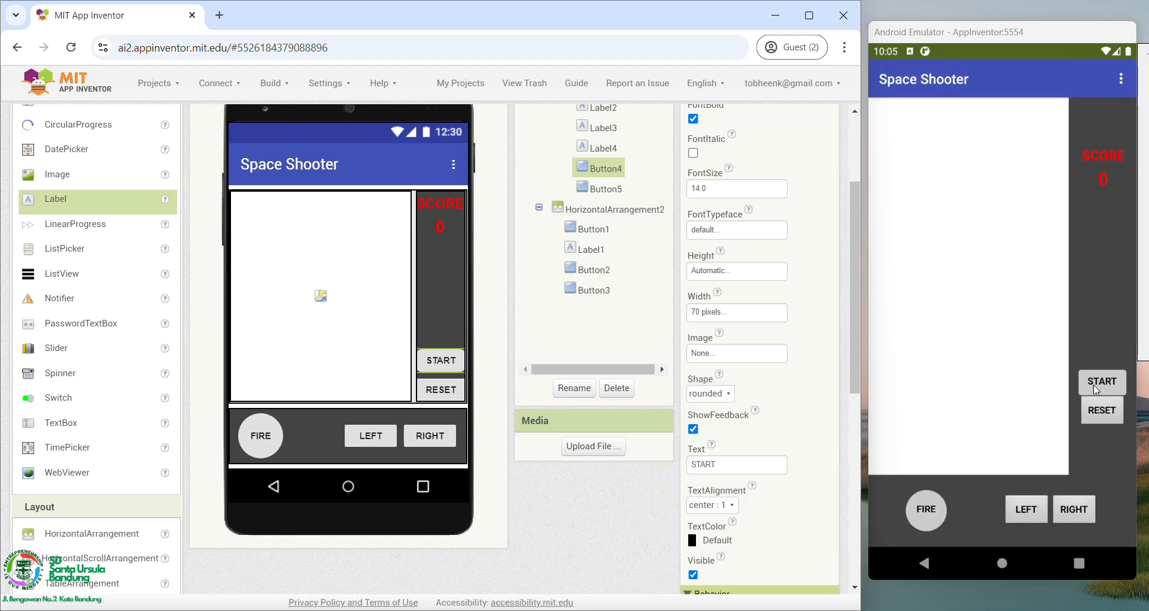
click(461, 392)
click(711, 394)
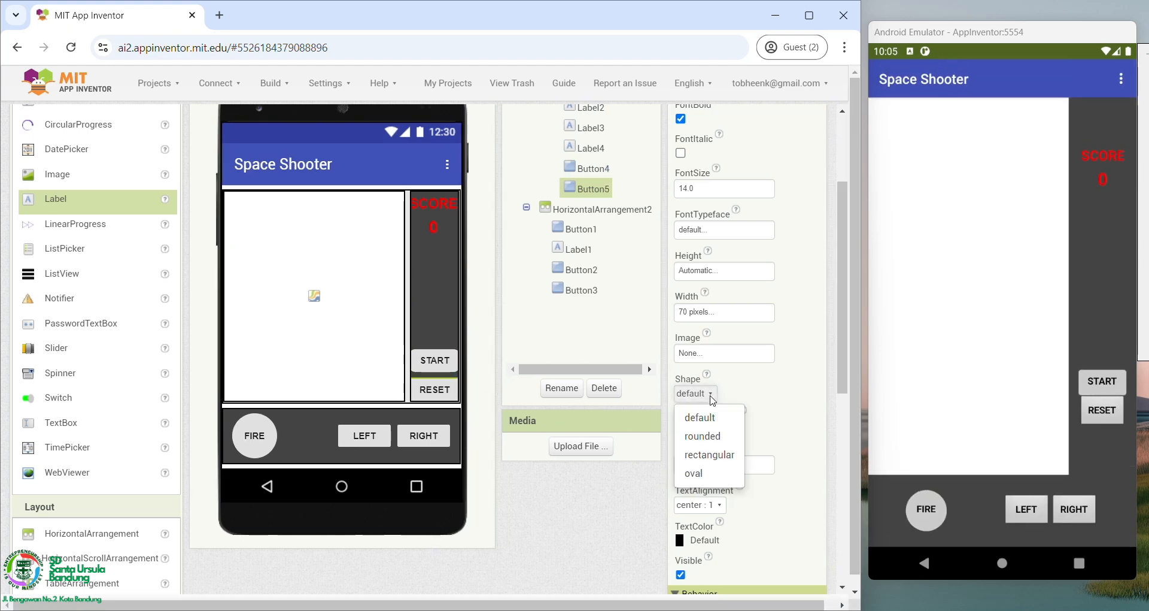
click(712, 435)
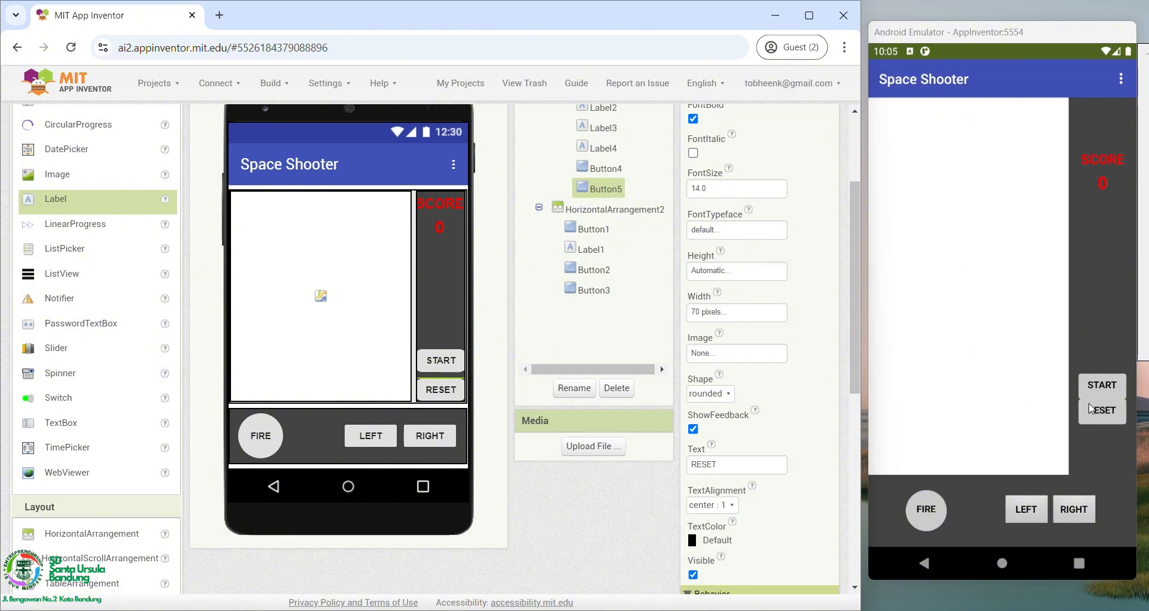
Step: Return the RESET and START buttons to the default shape
click(711, 393)
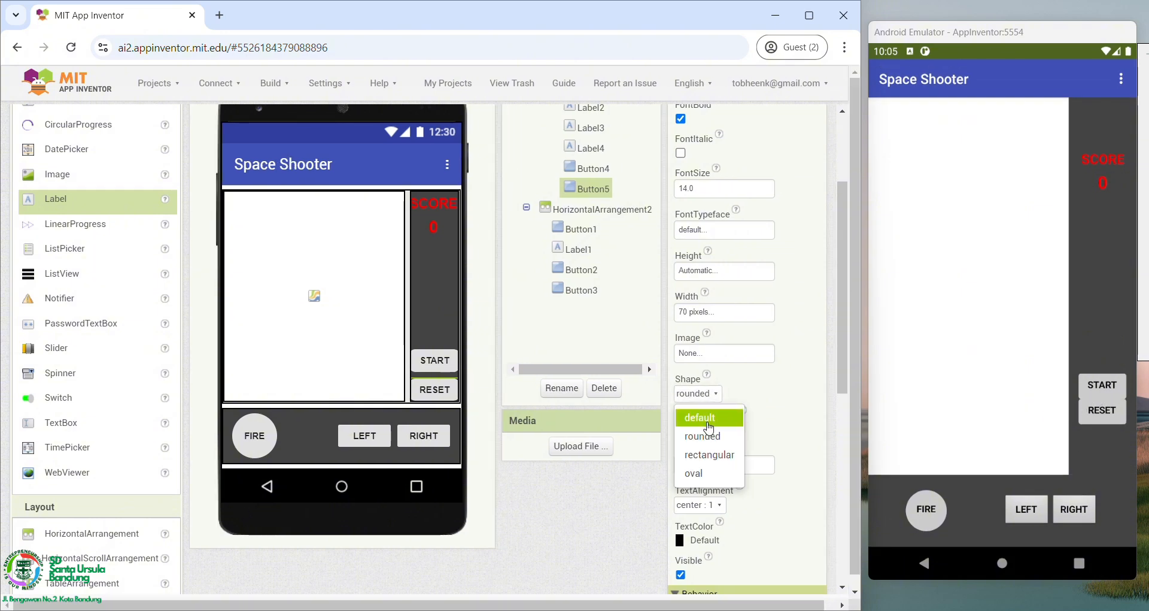
click(701, 413)
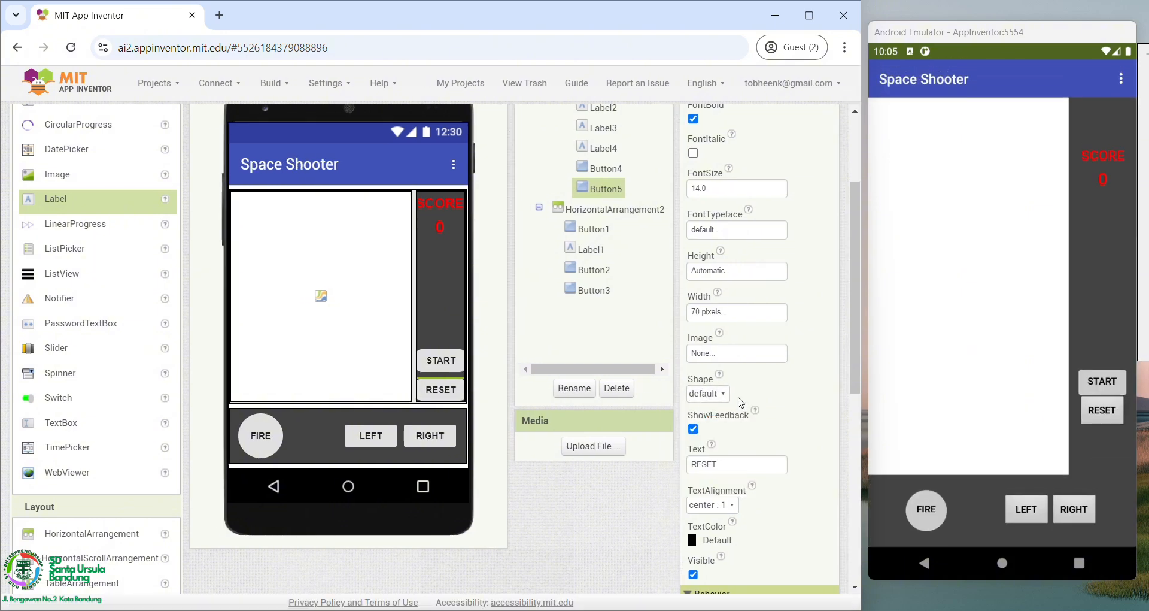
click(712, 395)
click(717, 424)
click(441, 359)
click(708, 393)
click(736, 413)
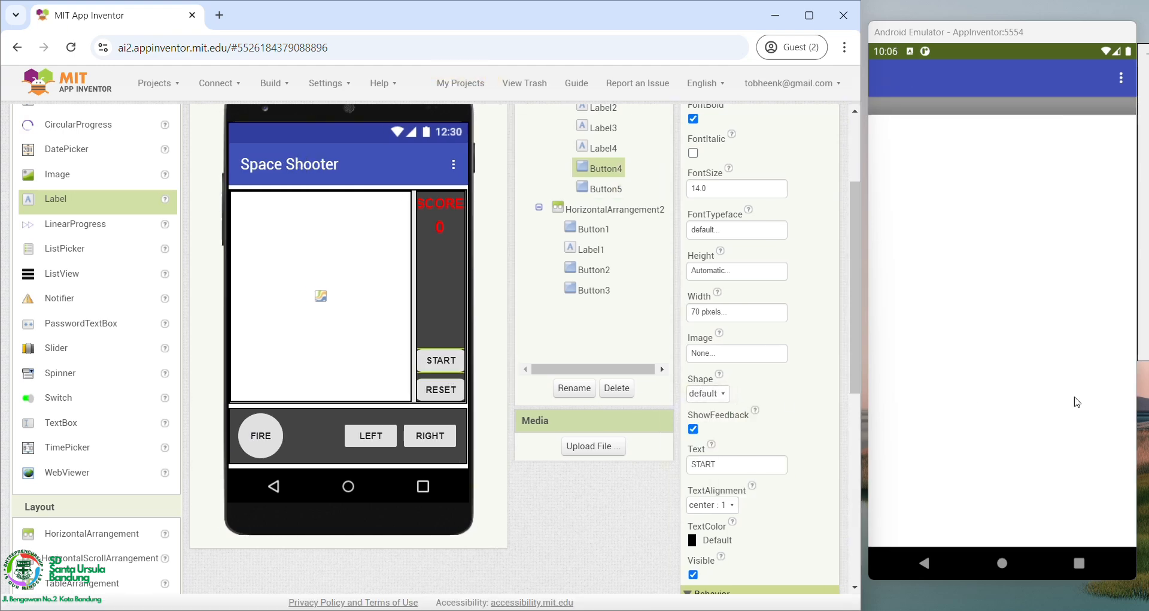
click(1042, 546)
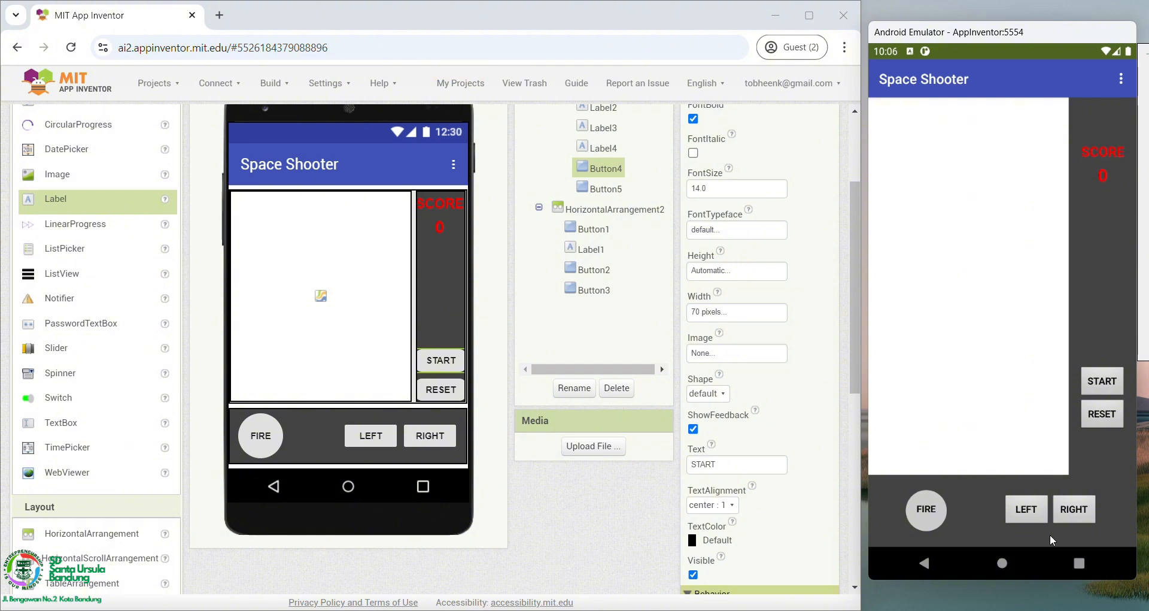
click(584, 489)
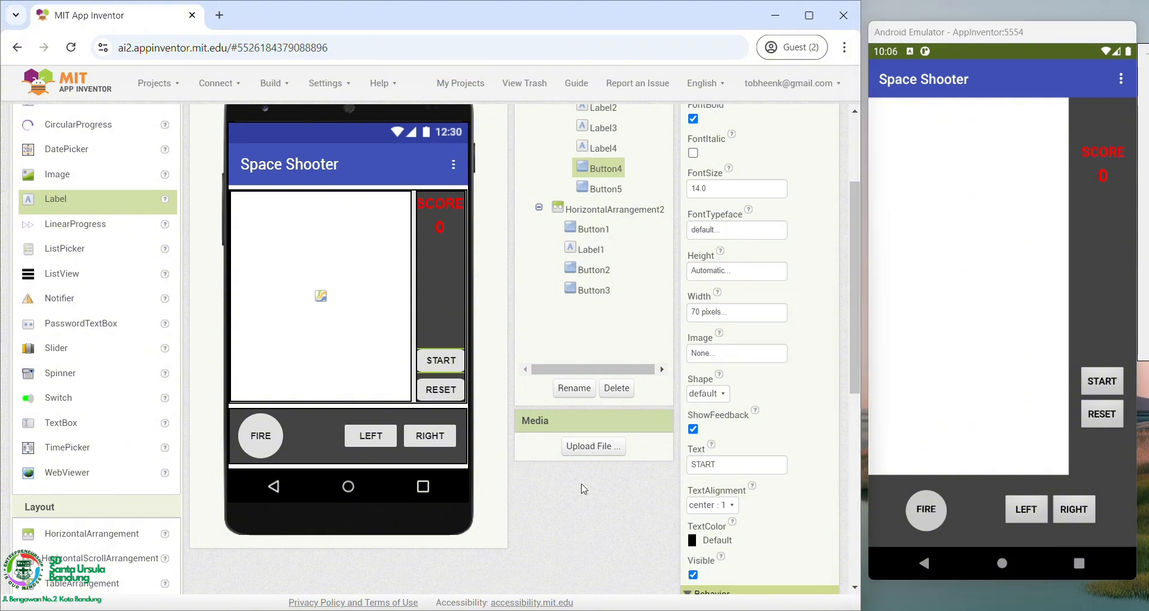
click(437, 453)
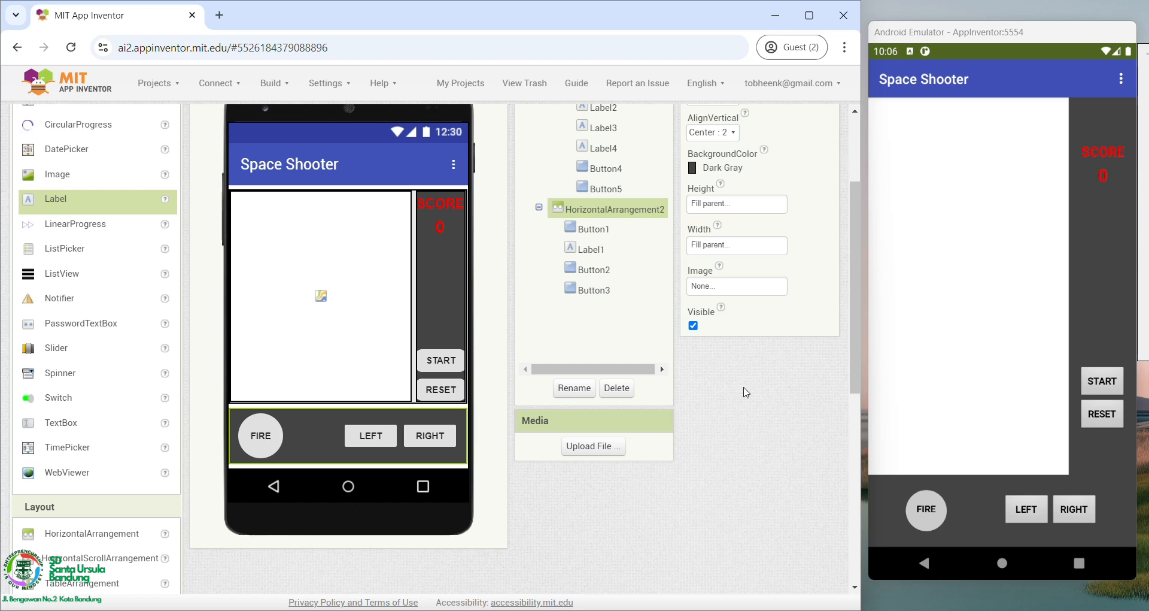
Step: Set the background color of the game canvas to Black
click(411, 281)
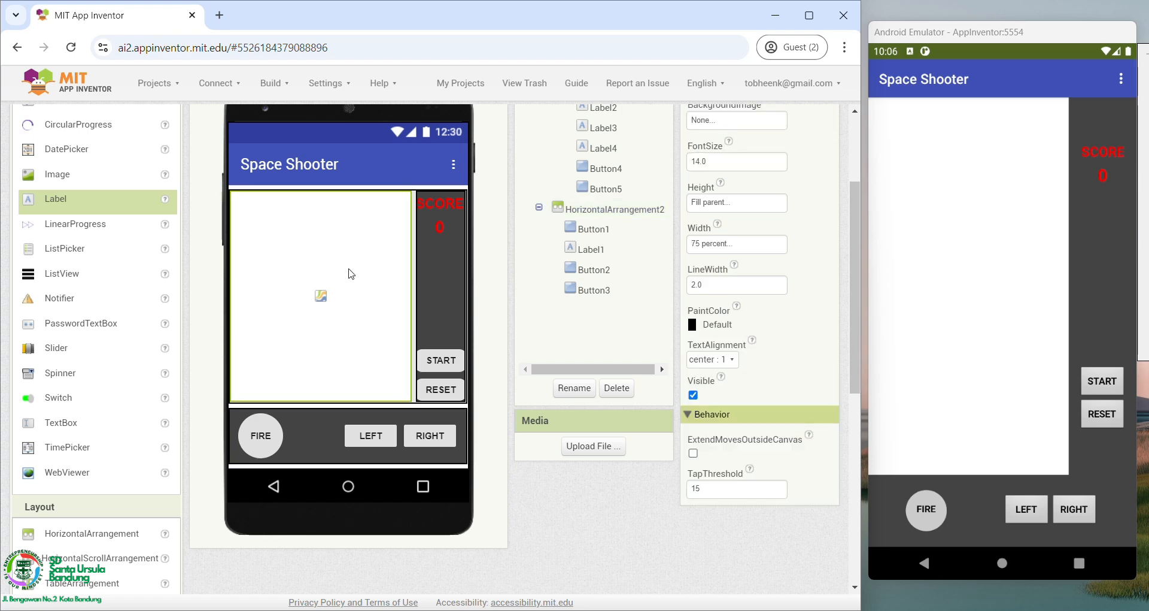
scroll(713, 293, up, 2)
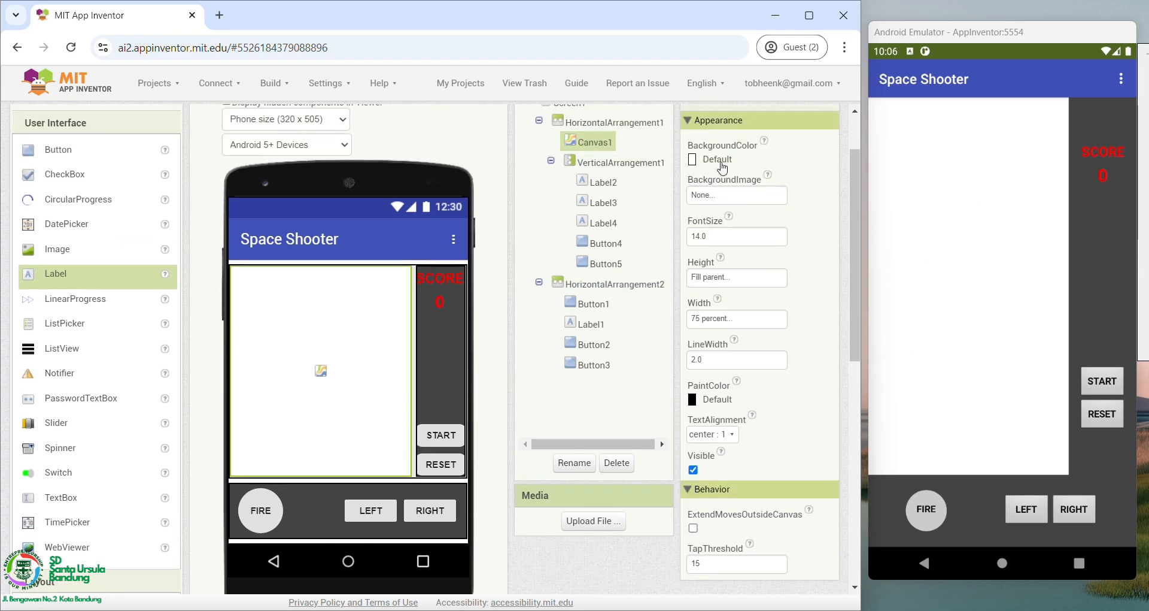
click(723, 167)
click(715, 199)
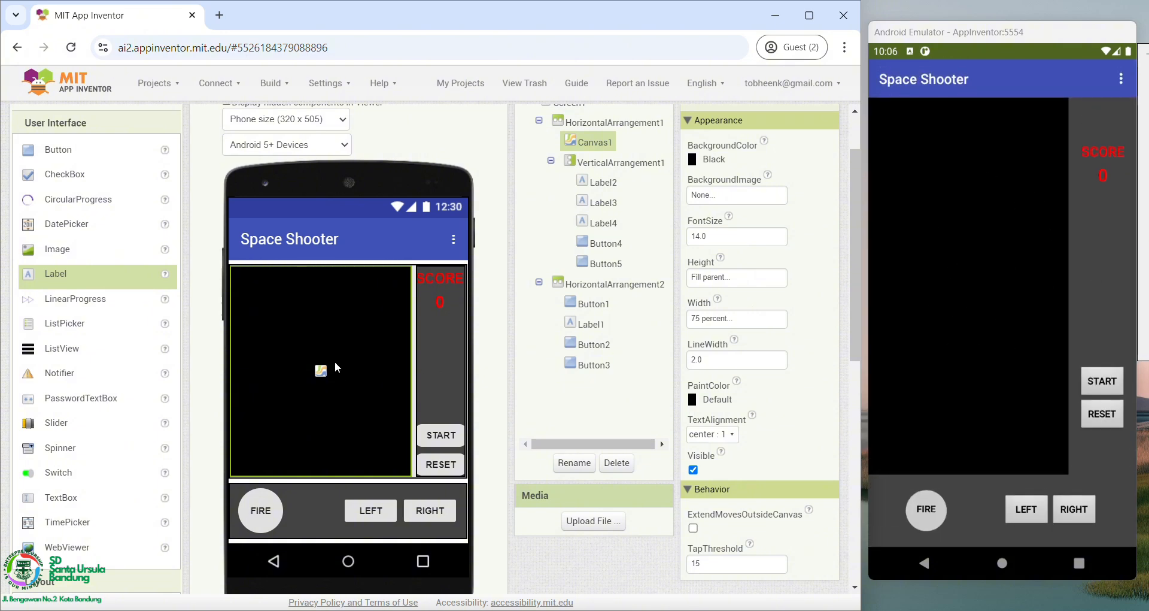
Step: Add two image sprites to the canvas, the first near its bottom centre at about X 115, Y 250, the second near its top centre at about X 111, Y 10
scroll(120, 428, down, 5)
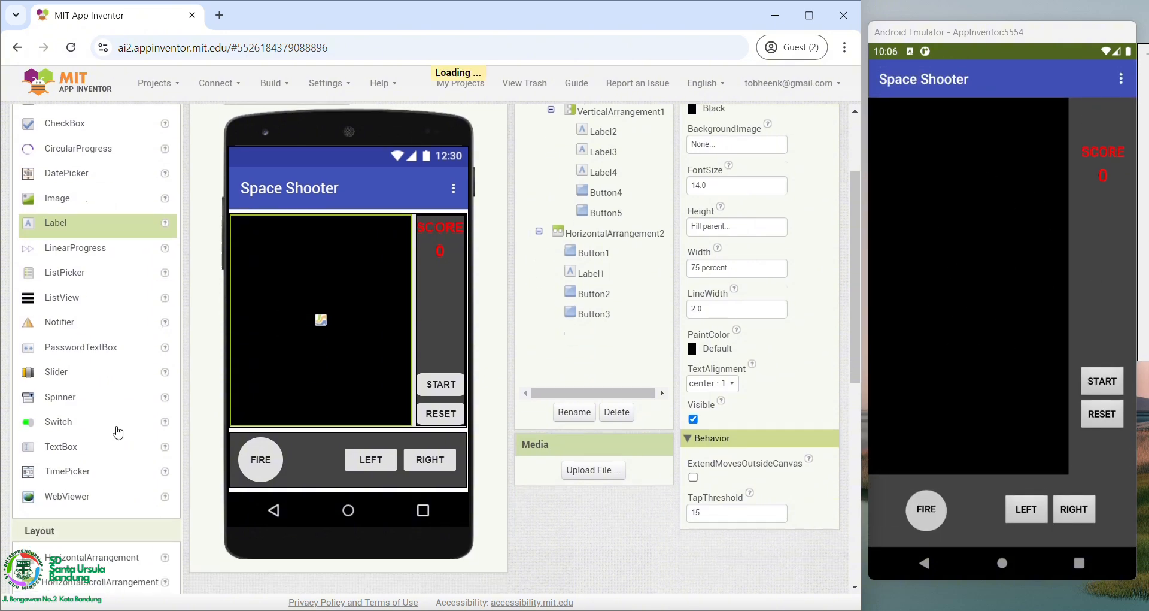
drag(76, 547, 295, 150)
drag(78, 547, 300, 132)
scroll(307, 197, up, 5)
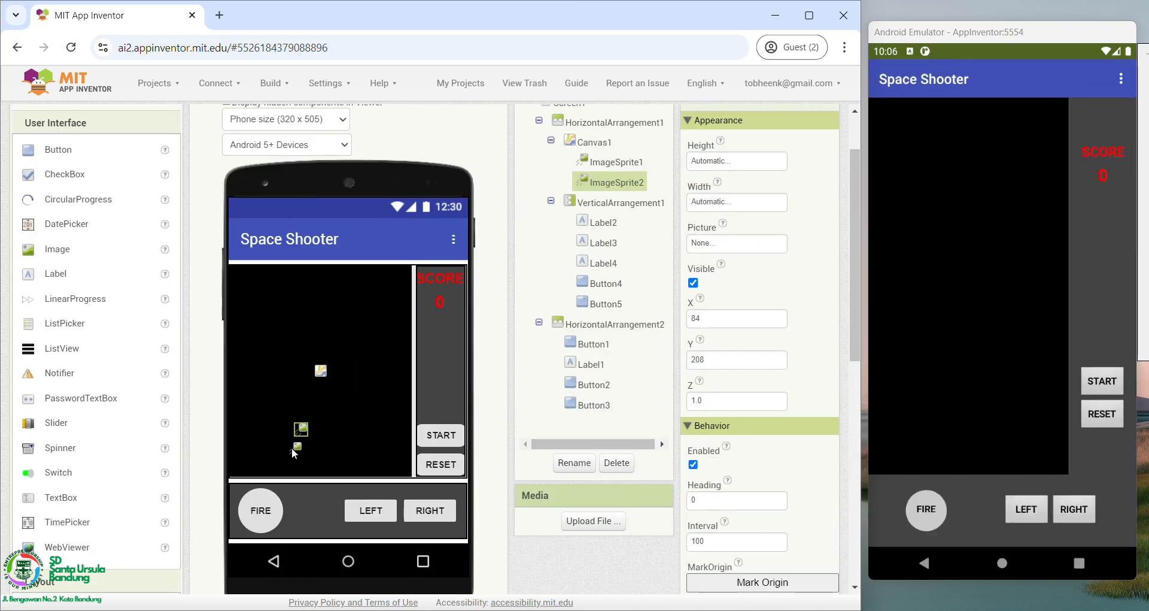
drag(293, 447, 325, 282)
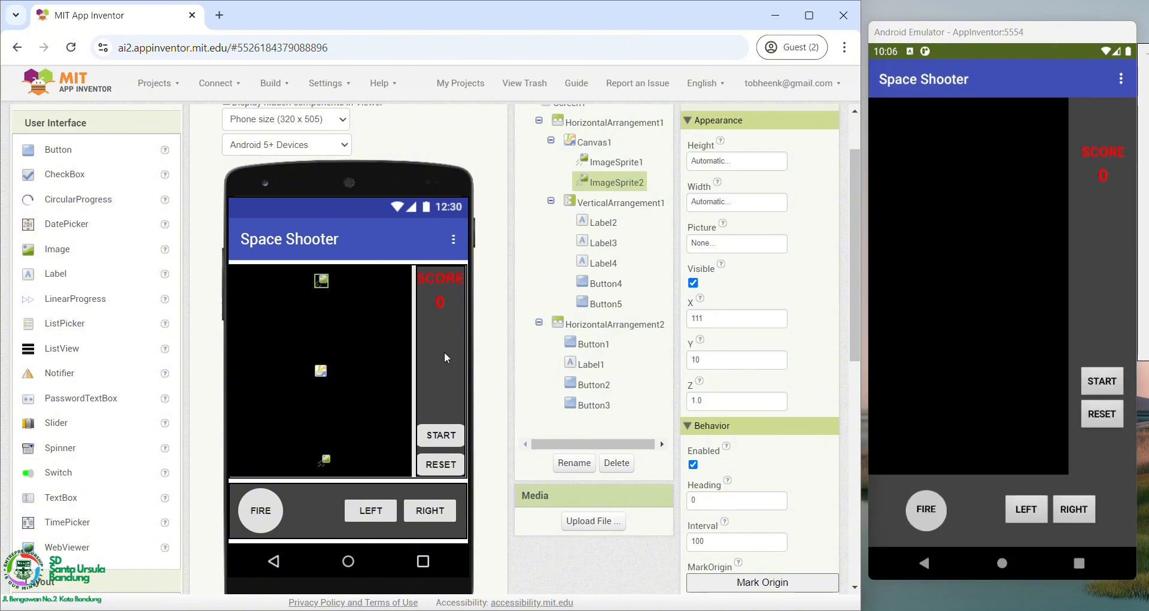
Step: Upload the Enemy_Ship_Space image from the Space Invaders folder to the project media
click(599, 521)
click(315, 319)
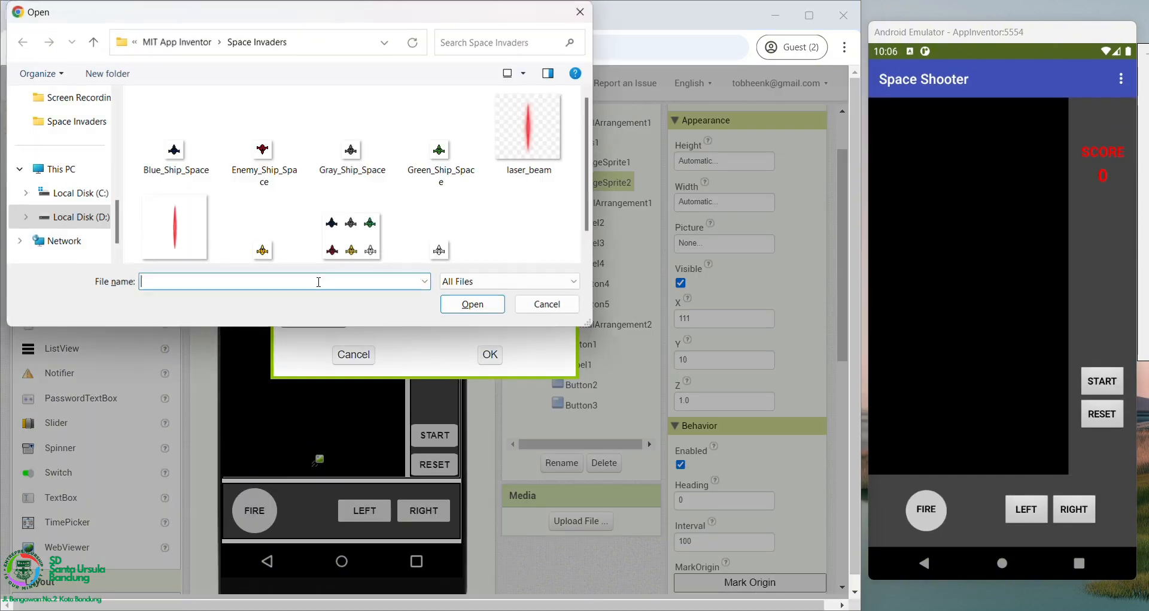
click(264, 149)
click(473, 304)
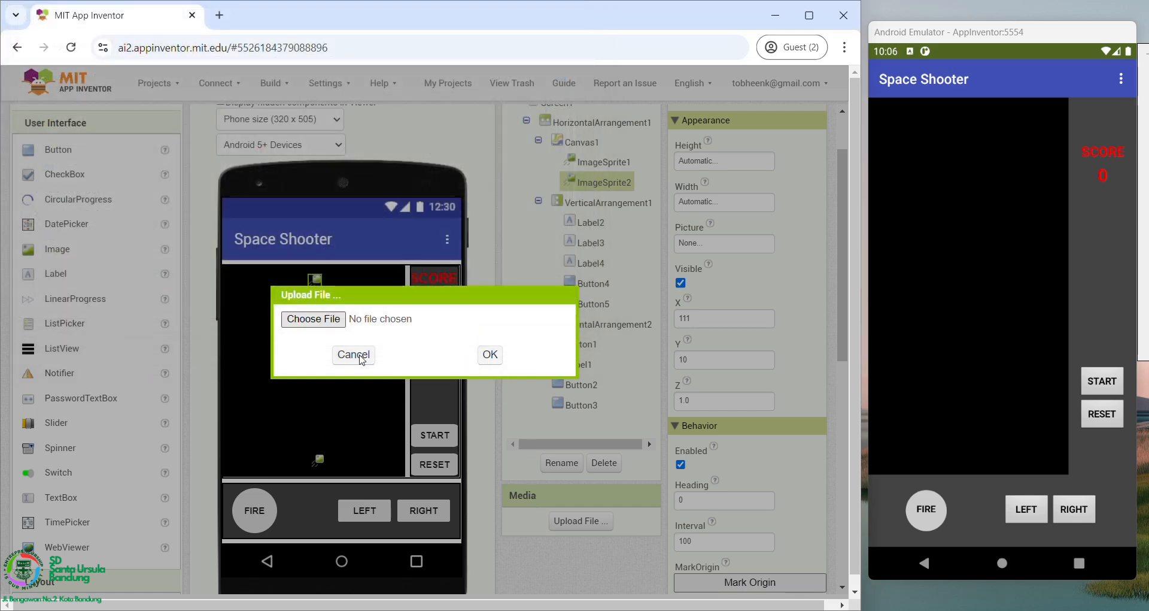
click(490, 355)
Step: Upload the Player_Ship_Space image from the Space Invaders folder to the project media
click(592, 541)
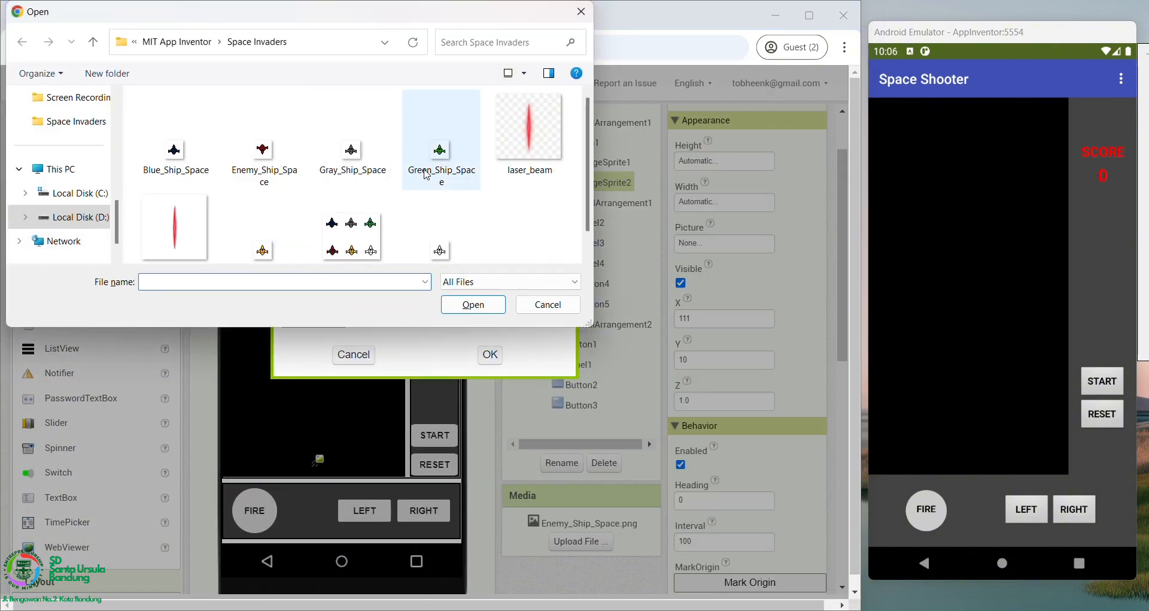
scroll(398, 174, down, 1)
click(272, 221)
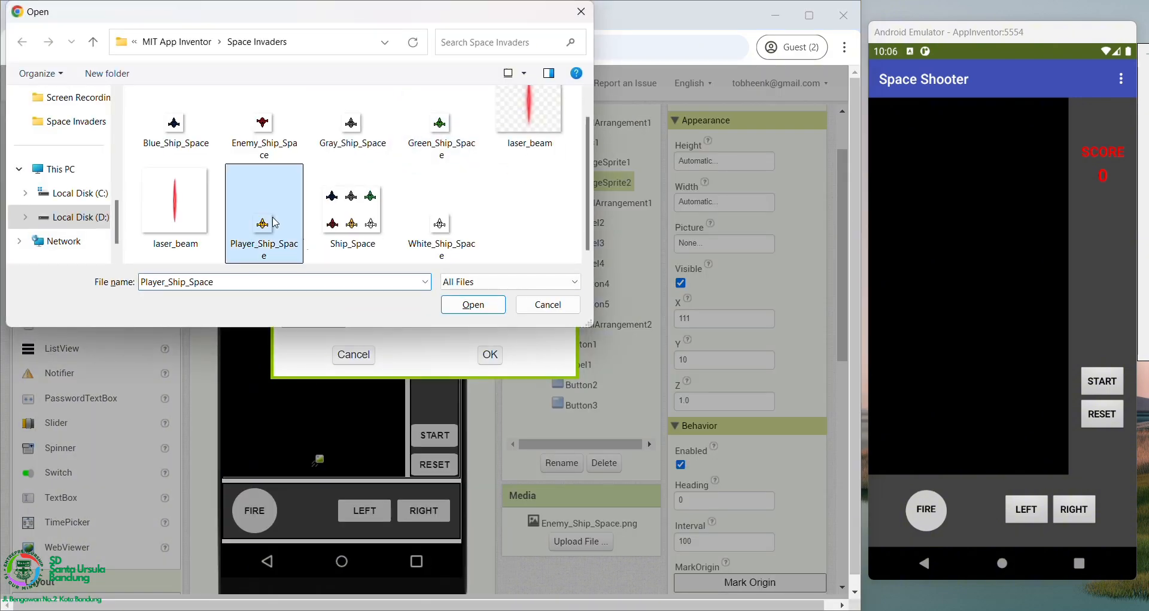
click(474, 305)
click(489, 354)
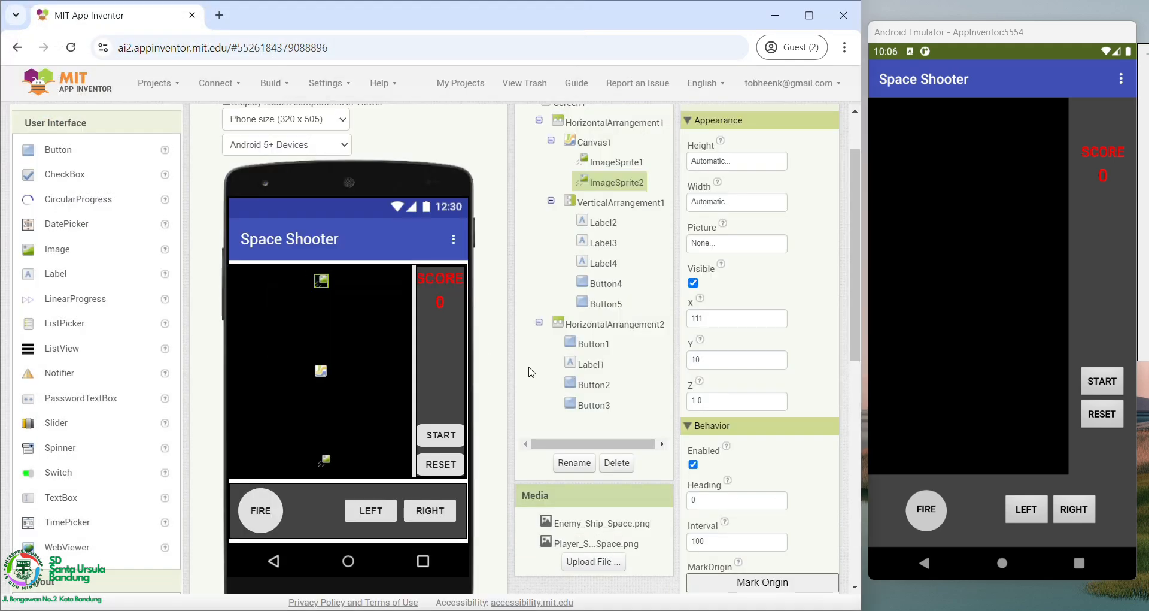
Step: Set the picture of the lower sprite, ImageSprite1, to Player_Ship_Space.png
click(325, 460)
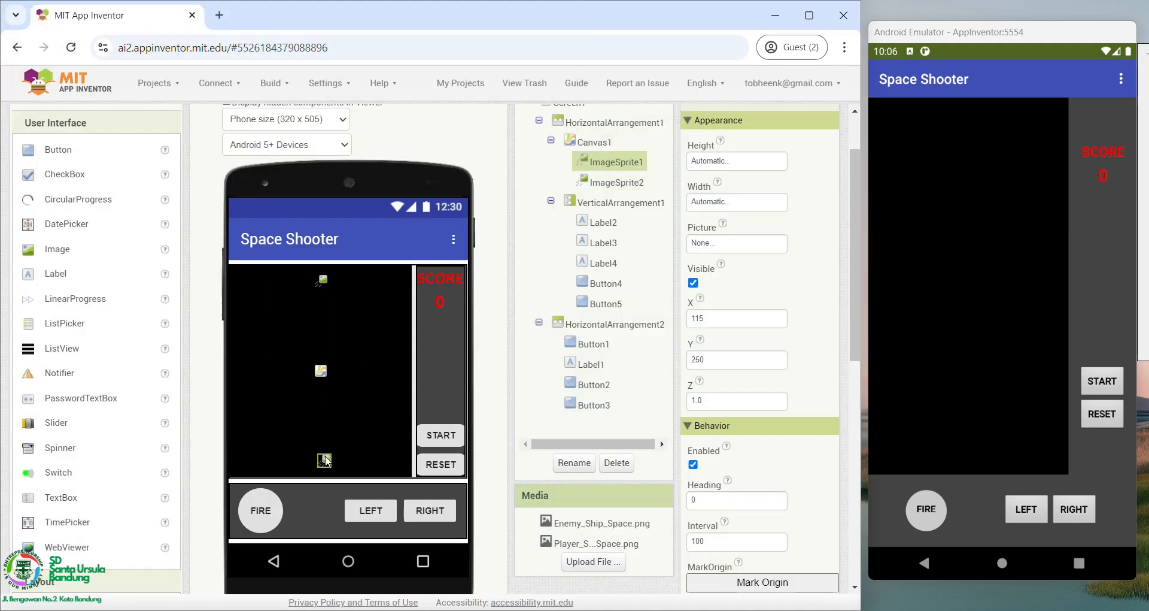
click(715, 246)
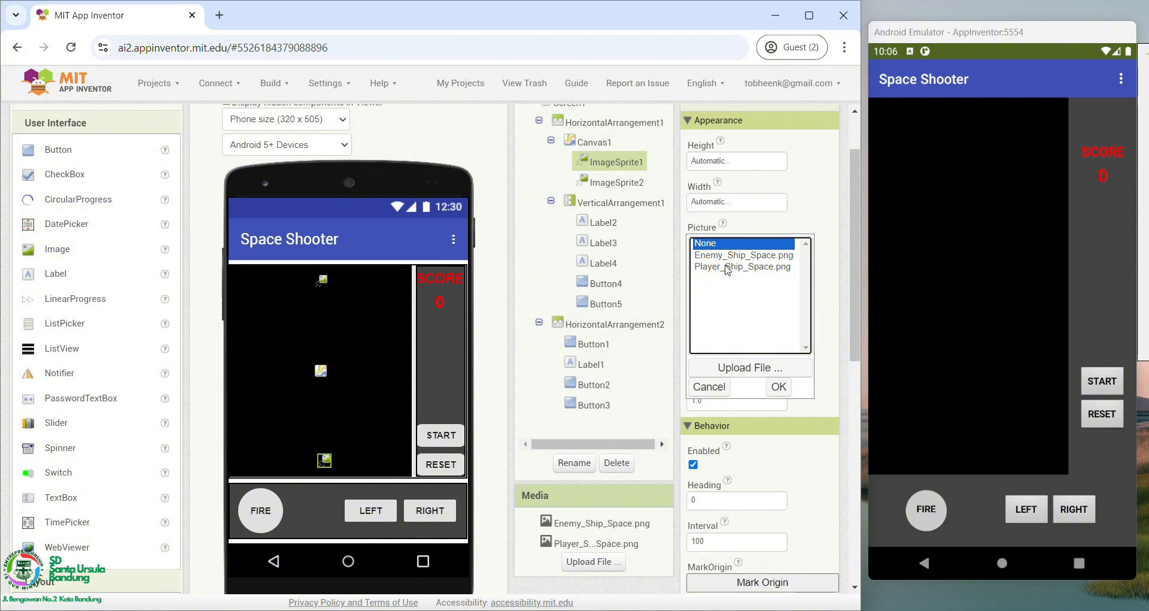
click(727, 267)
click(776, 386)
Step: Set the picture of the upper sprite, ImageSprite2, to Enemy_Ship_Space.png
click(321, 280)
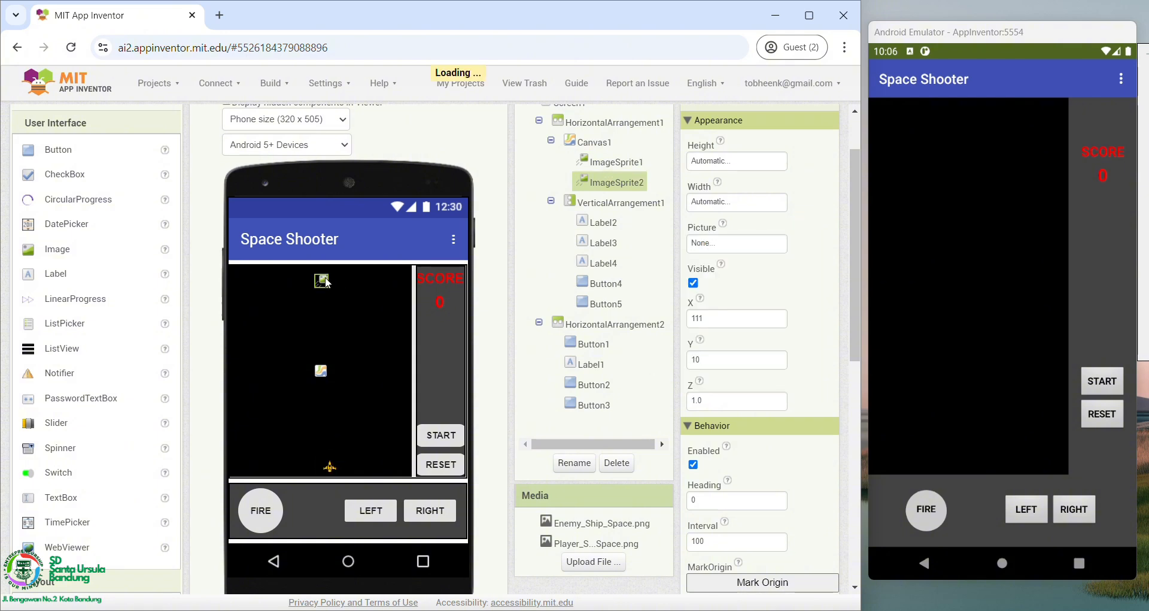
click(698, 246)
click(710, 256)
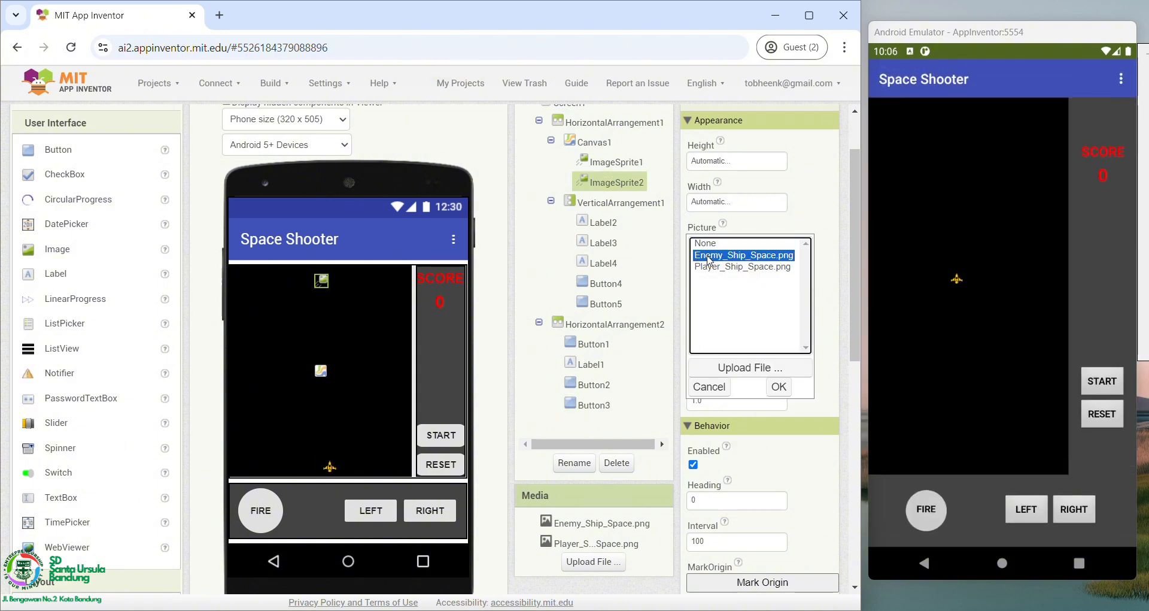
click(777, 385)
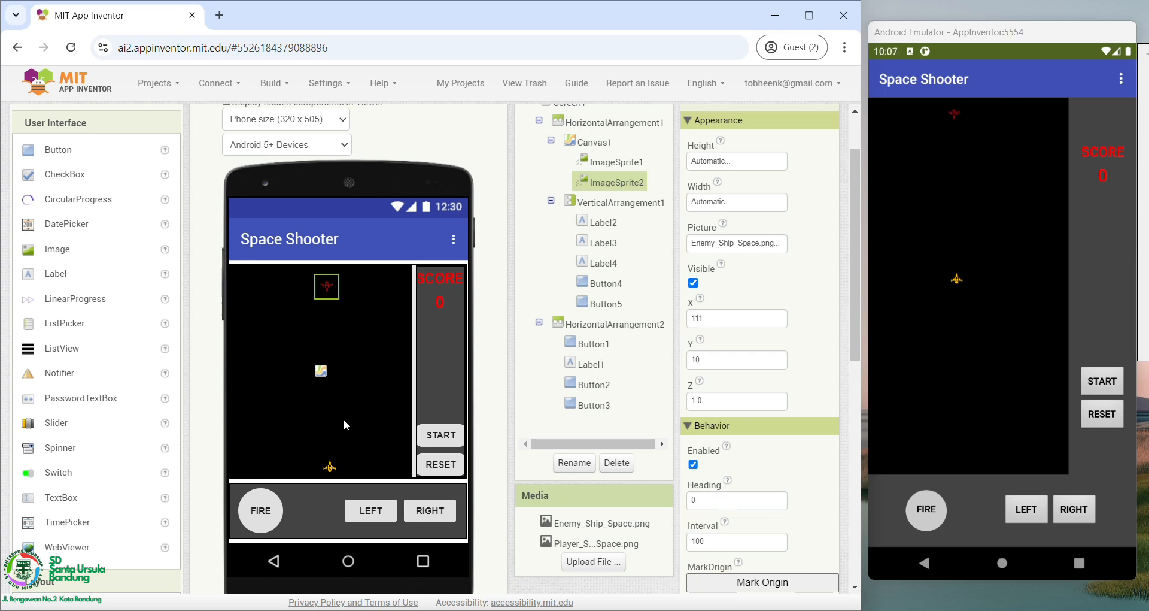
Step: Align the two ships vertically on the canvas, with the player ship at about X 108, Y 244 and the enemy ship at about X 108, Y 3
click(328, 467)
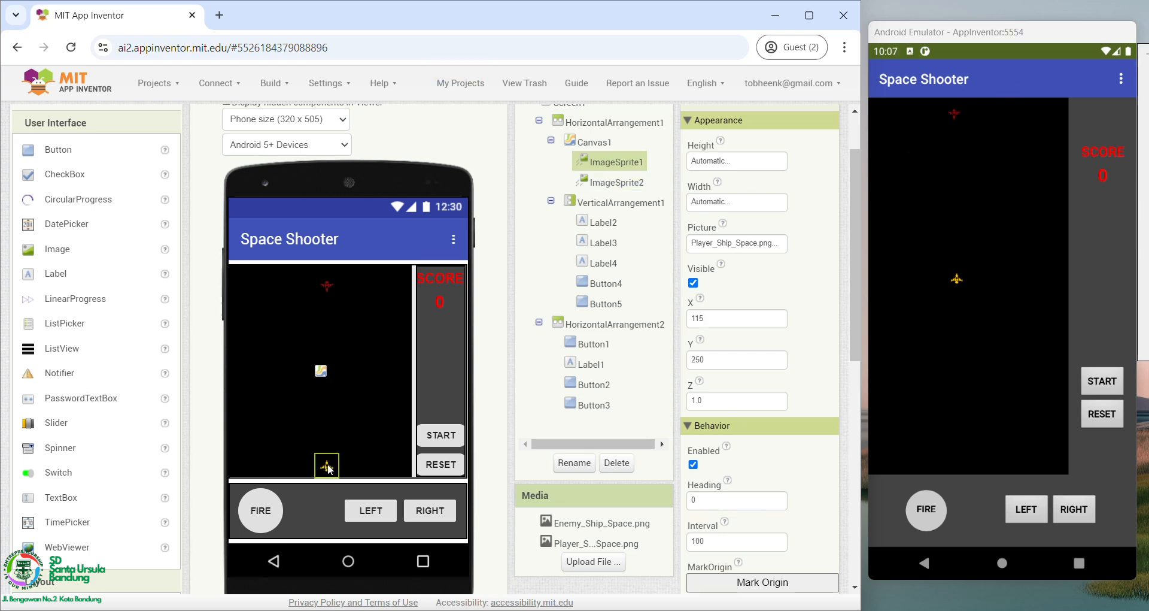
drag(327, 465, 326, 465)
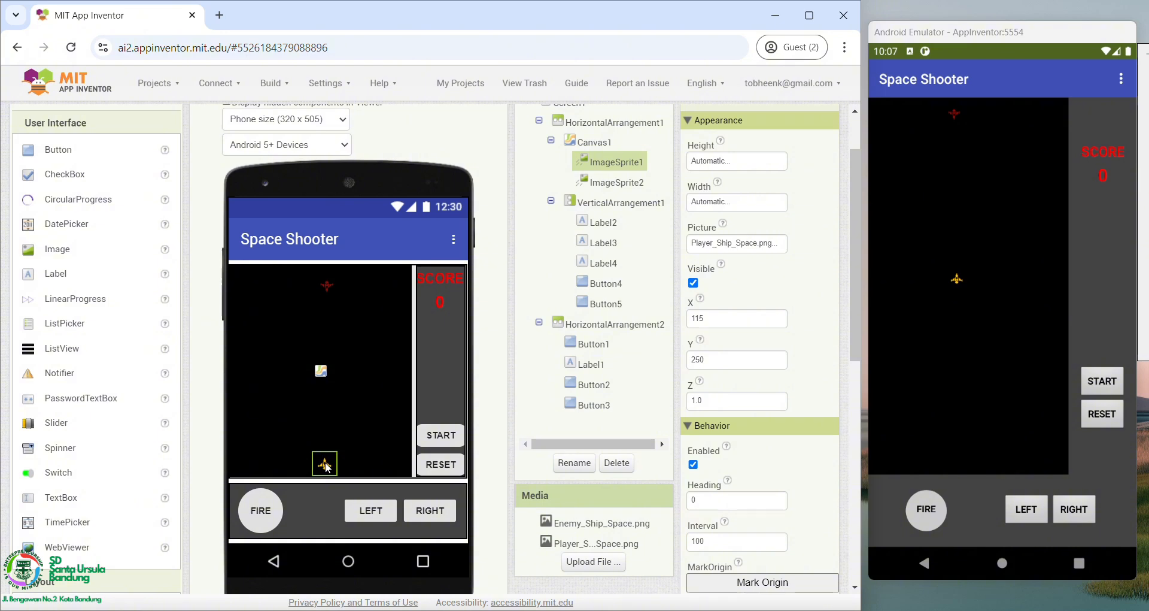
click(322, 279)
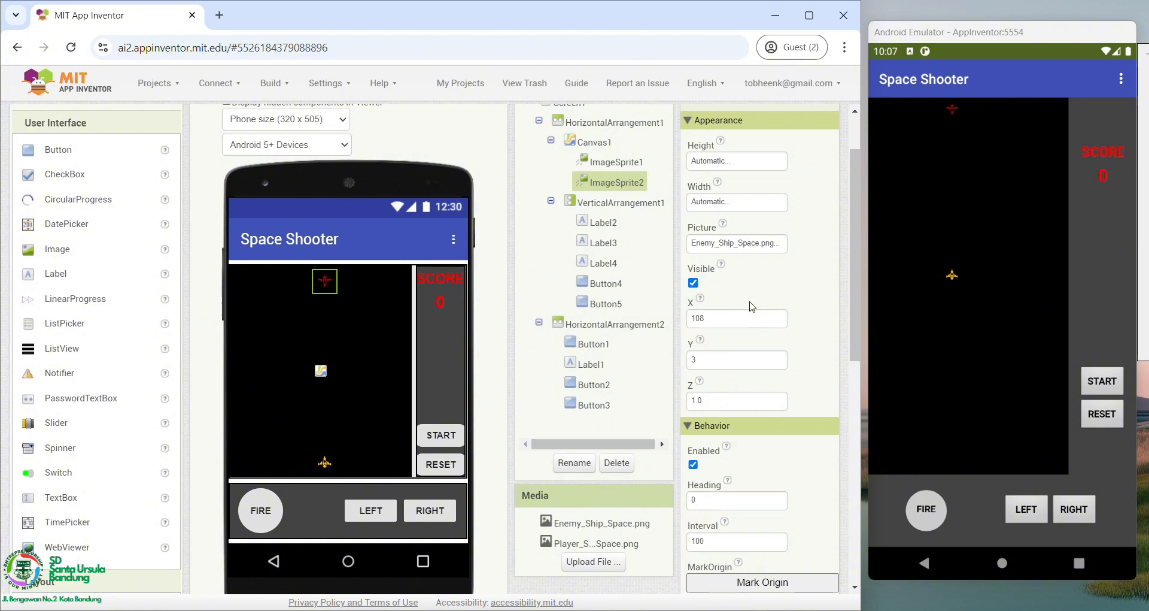
Step: Rename the player's sprite, ImageSprite1, to playerShip
click(616, 161)
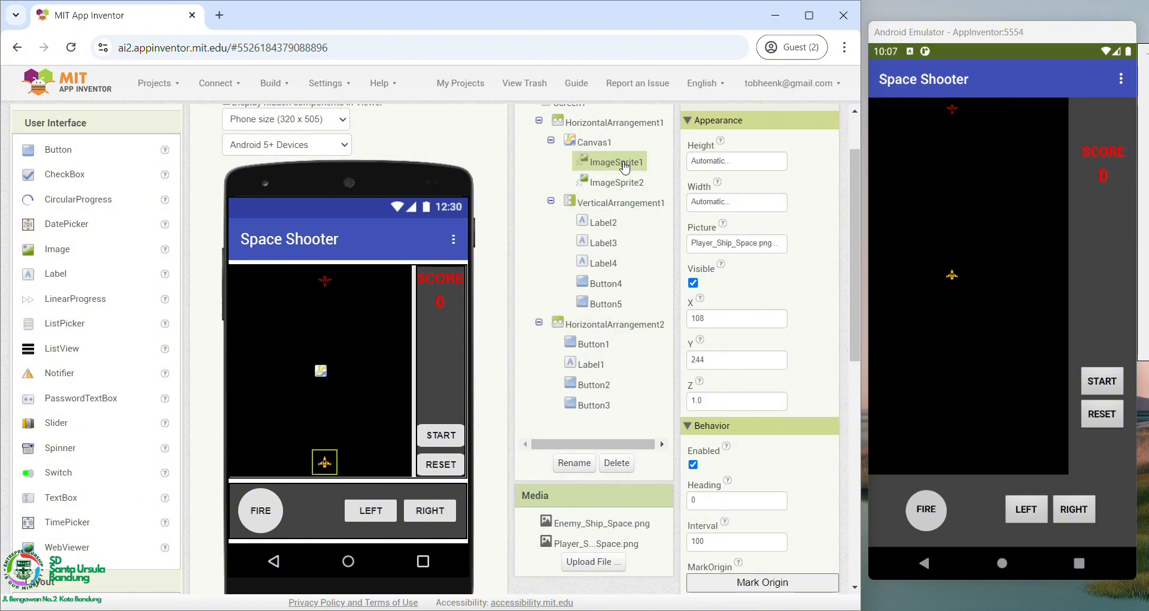
click(574, 463)
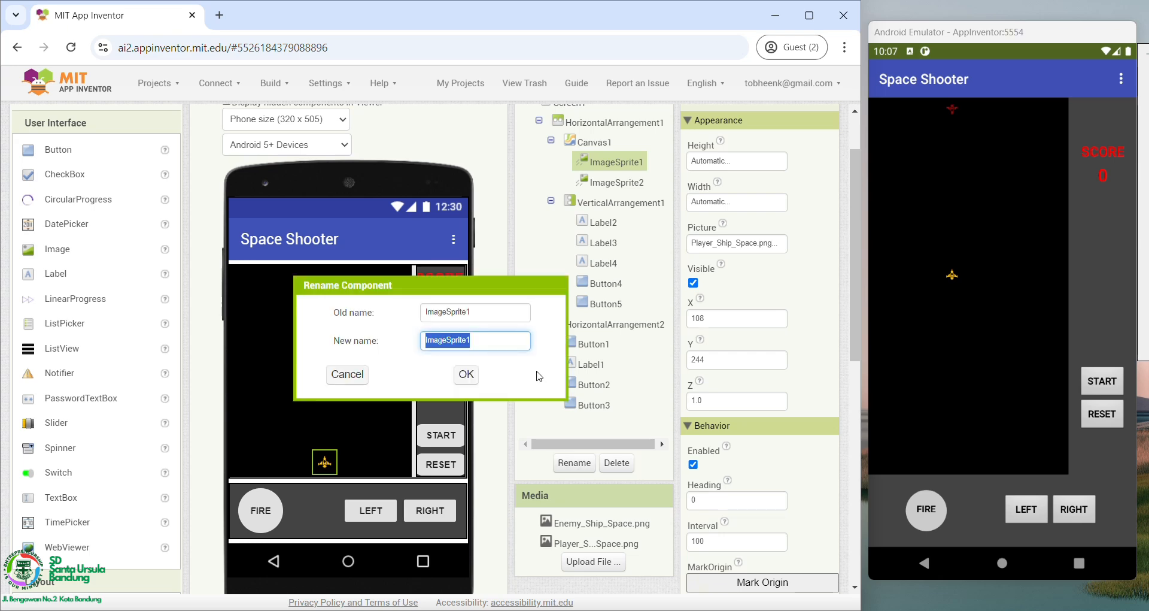
text(playerShip)
click(466, 374)
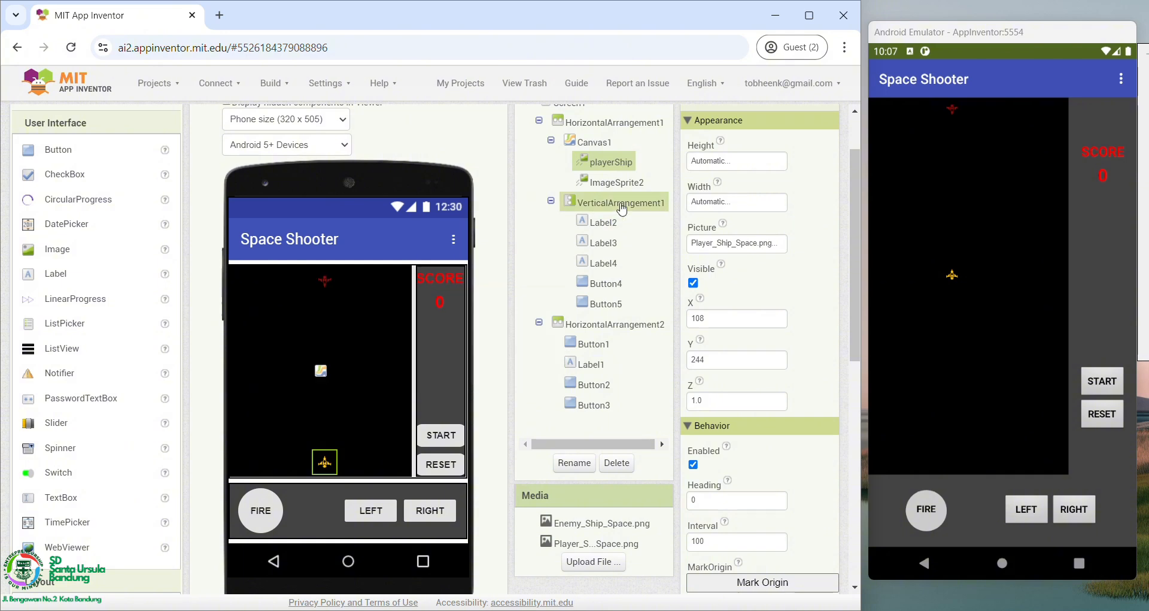
Step: Rename the enemy's sprite, ImageSprite2, to enemyShip
click(616, 182)
click(575, 463)
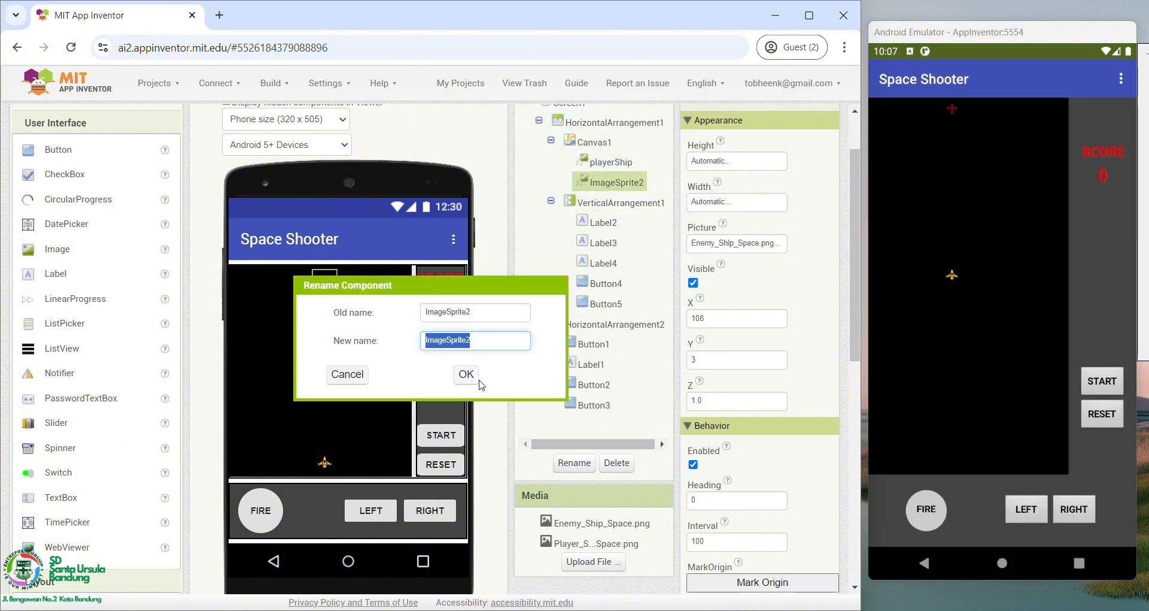
text(enemyShip)
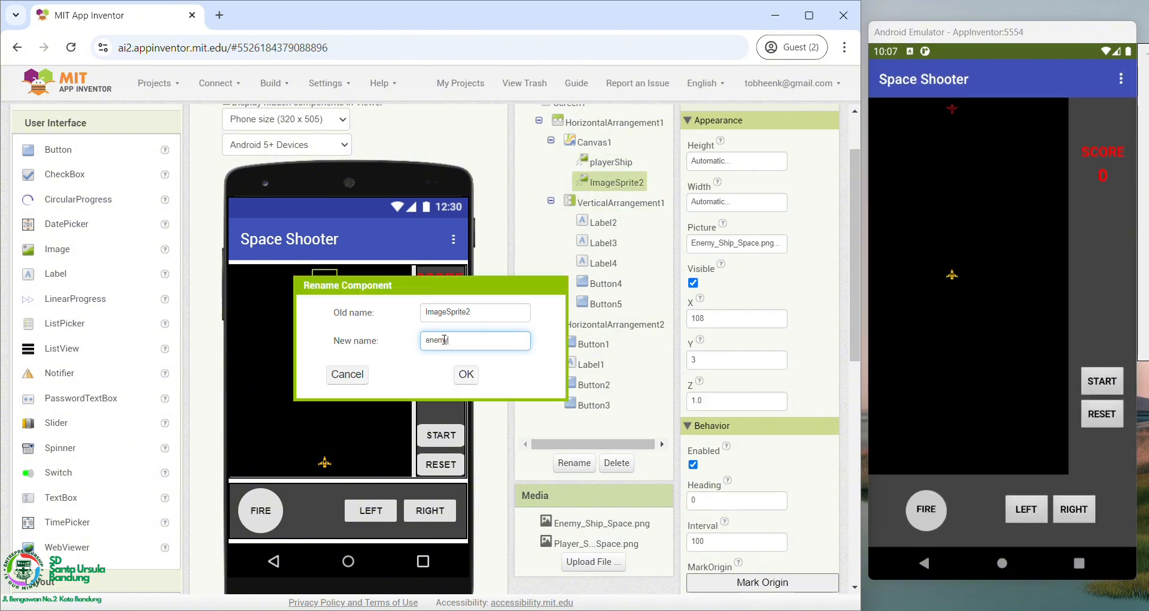
click(466, 374)
Step: Rename the SCORE text label, Label2, to labelScore
click(597, 225)
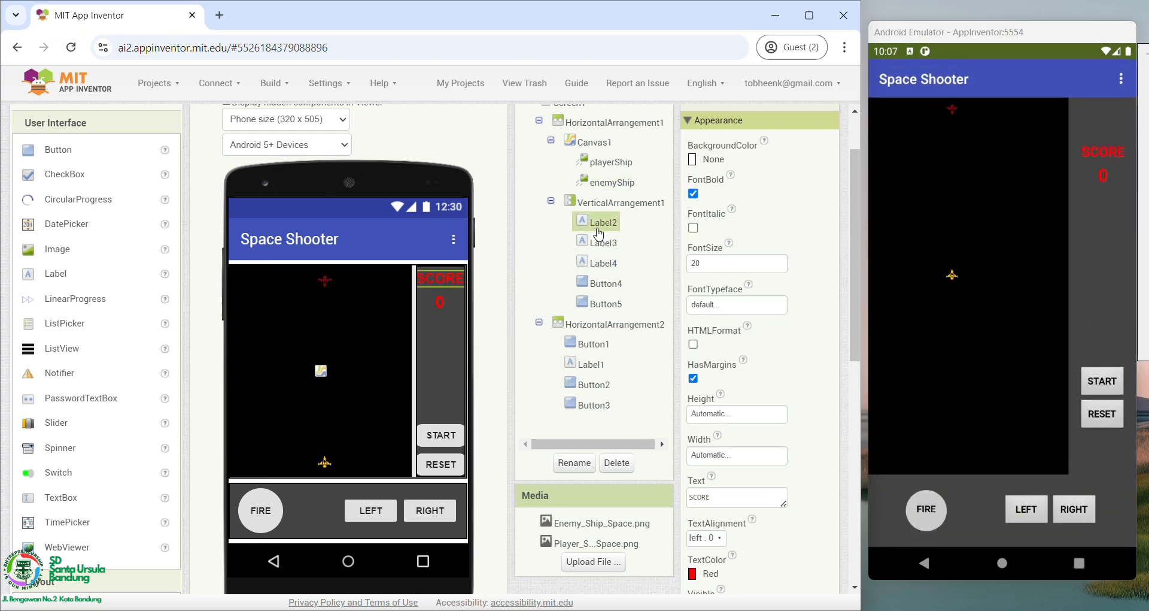
click(575, 462)
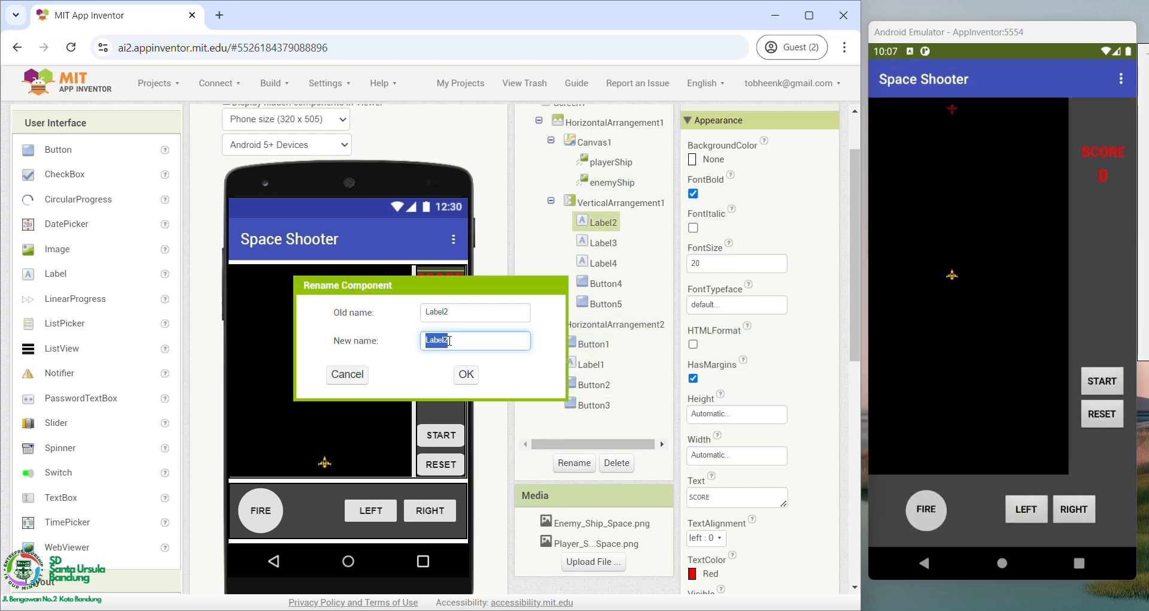
key(BackSpace)
text(label)
click(467, 376)
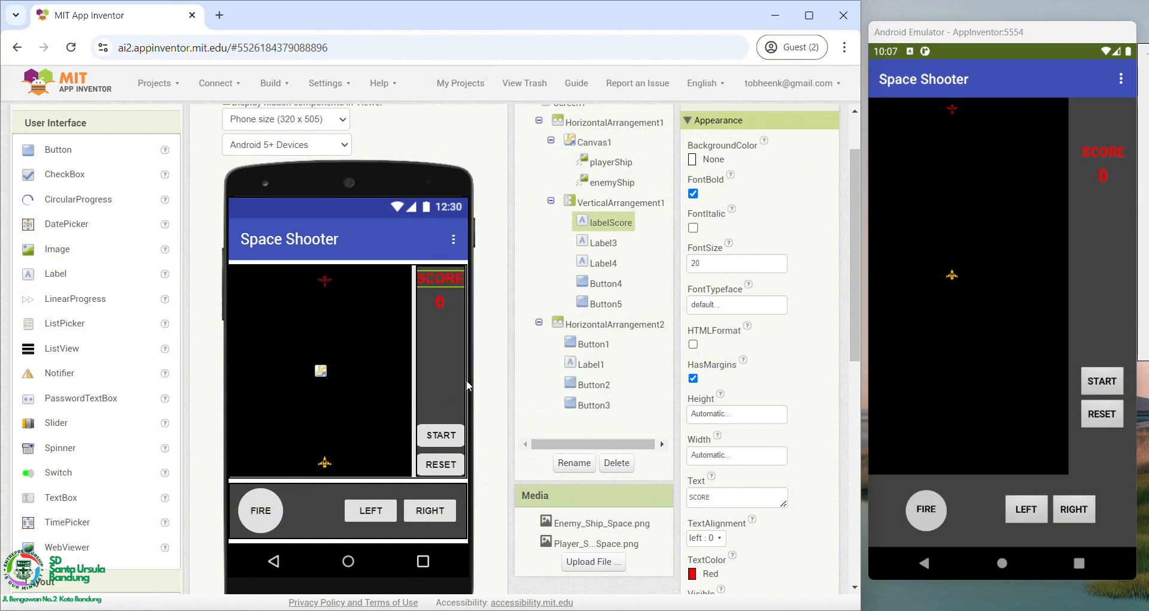
Step: Rename the label that holds the score value 0, Label3, to lavelValuescore
click(603, 248)
click(575, 463)
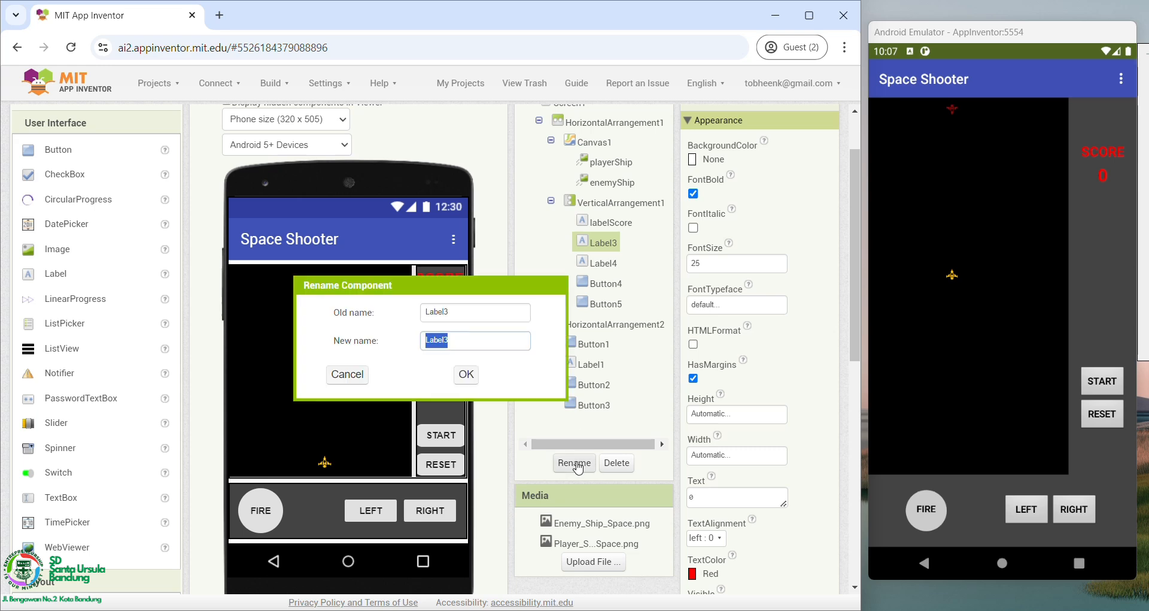
text(lav)
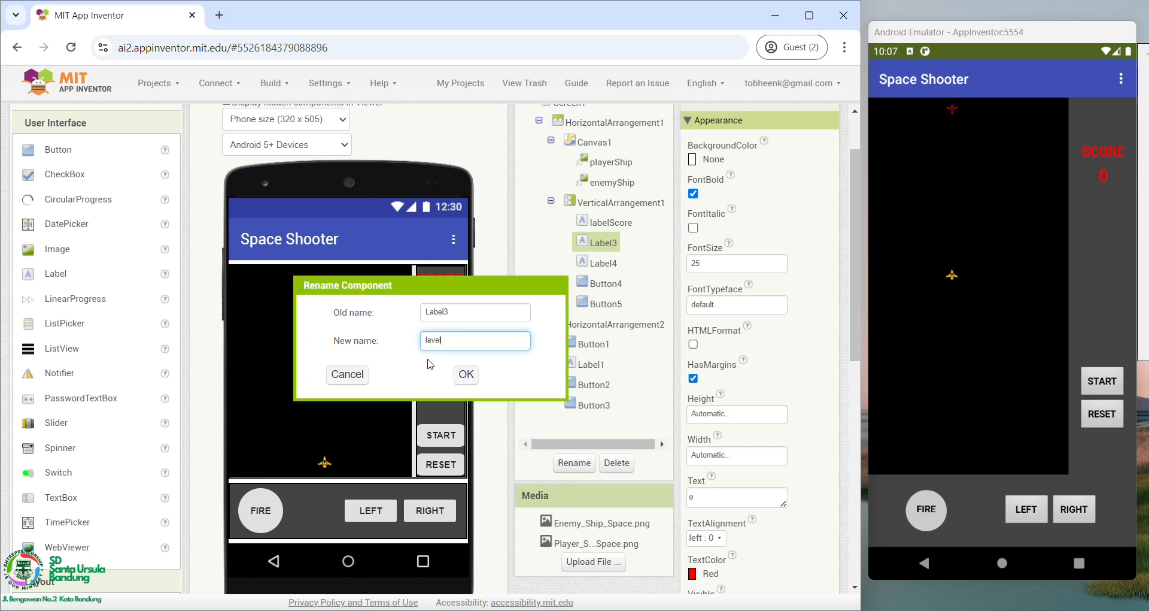
text(elValuescore)
click(467, 376)
Step: Rename the blank spacer label under the score value, Label4, to emptyLabel1
click(602, 263)
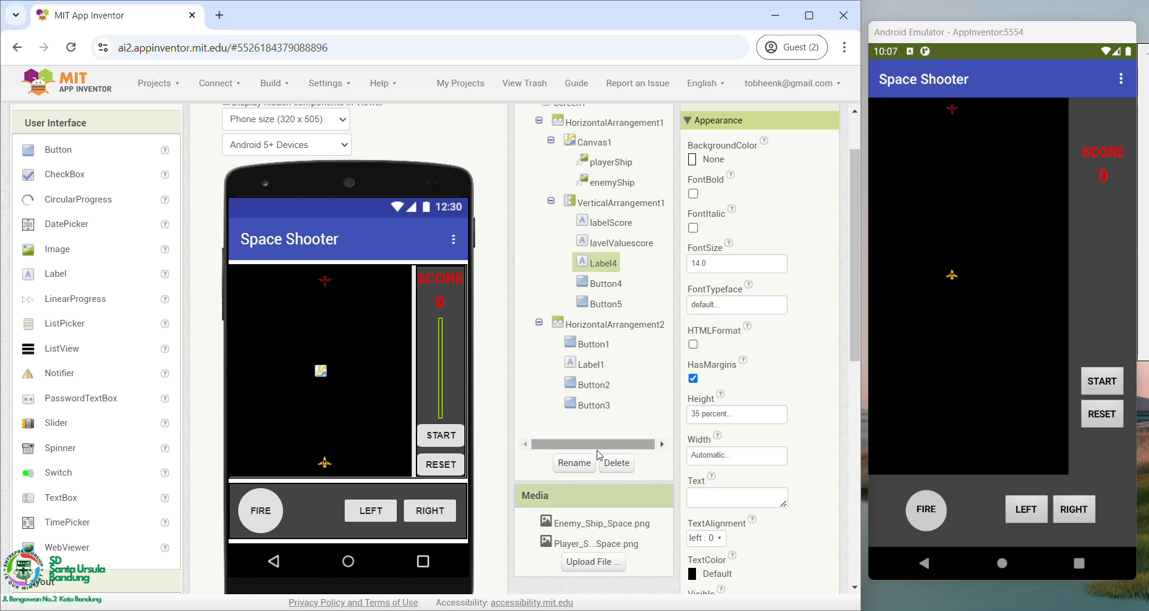
click(581, 466)
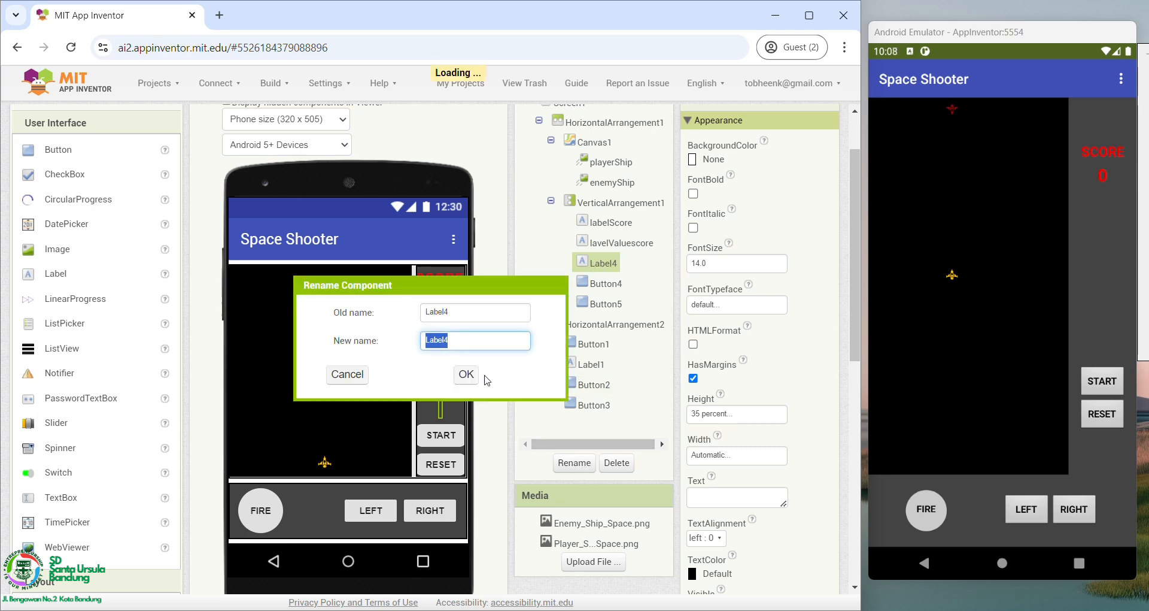
text(empty)
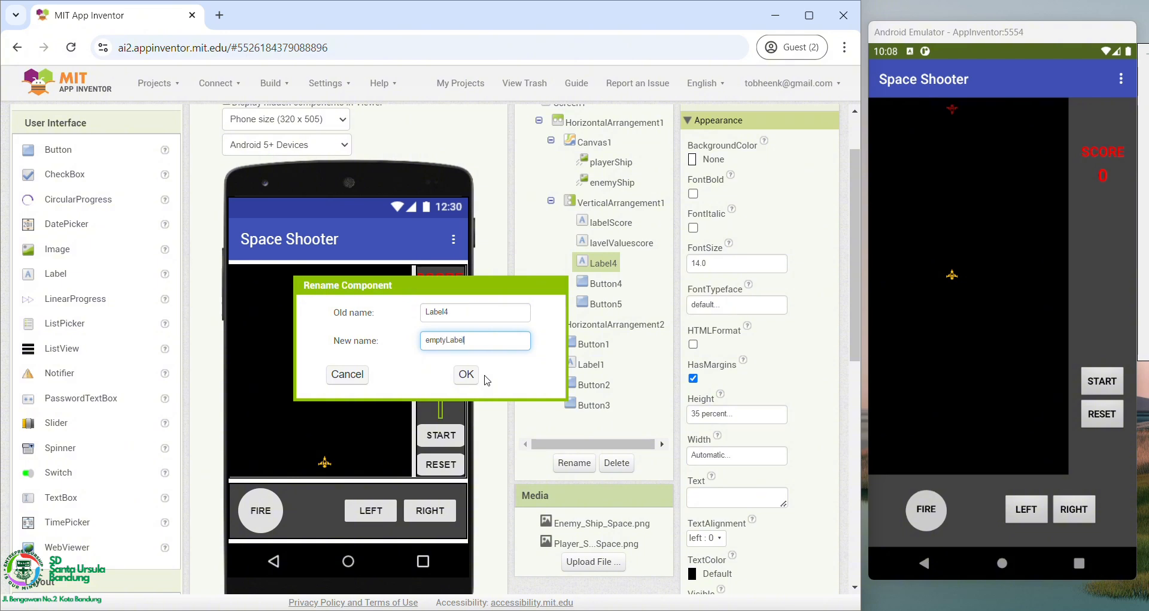
click(473, 376)
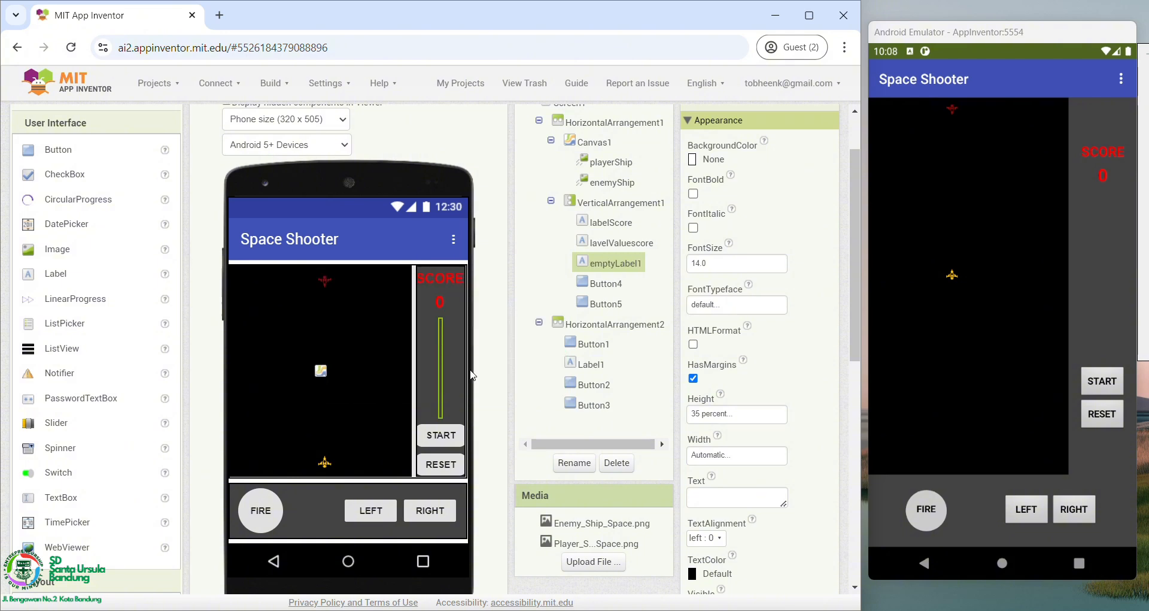
Step: Rename the START button, Button4, to startButton
click(605, 284)
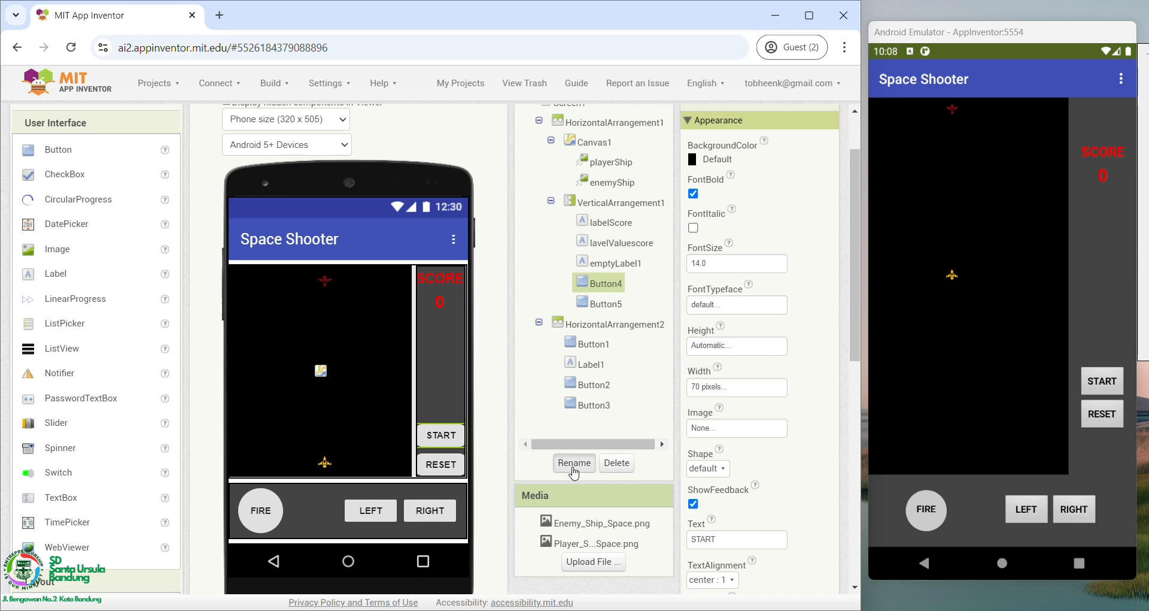
click(574, 463)
text(stratB)
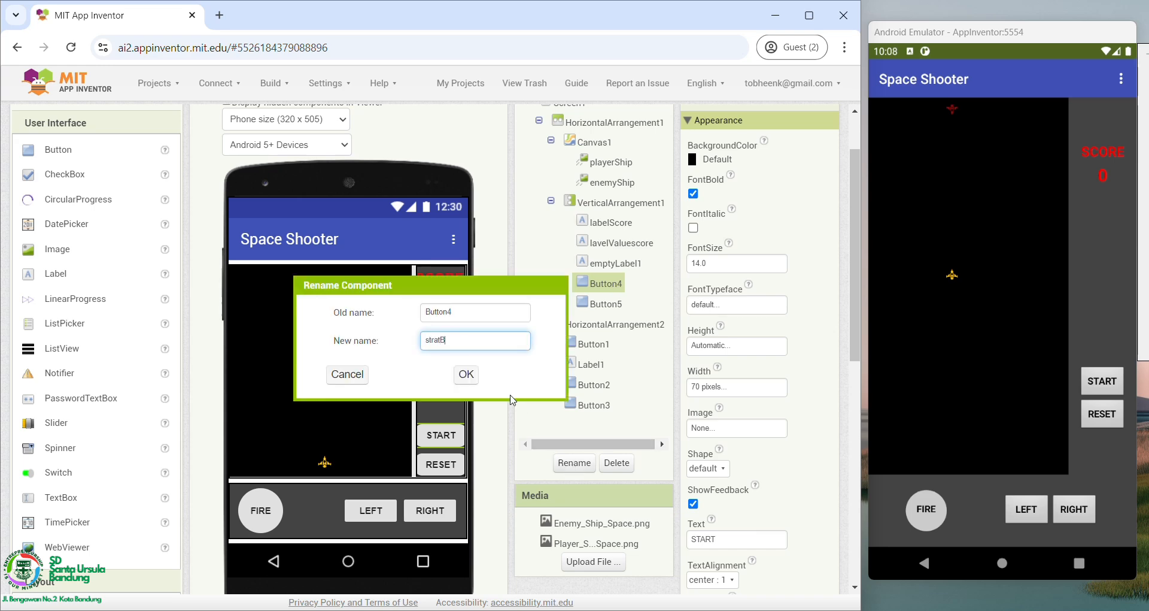
text(utto)
key(BackSpace)
key(BackSpace)
text(ar)
click(468, 375)
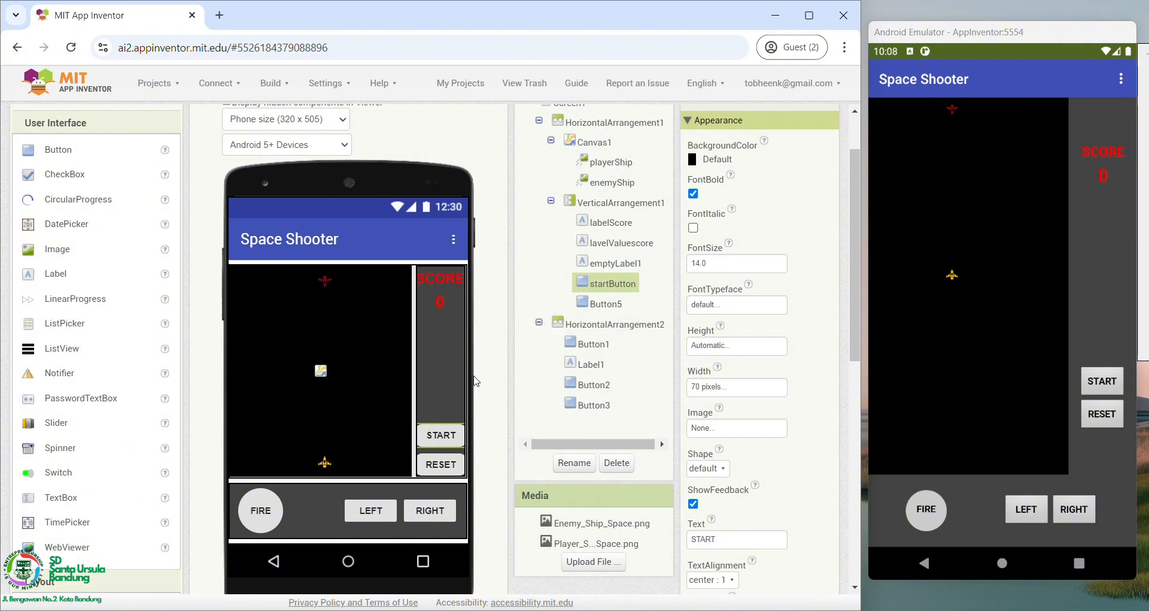
Step: Rename the RESET button, Button5, to resetButton
click(604, 304)
click(574, 462)
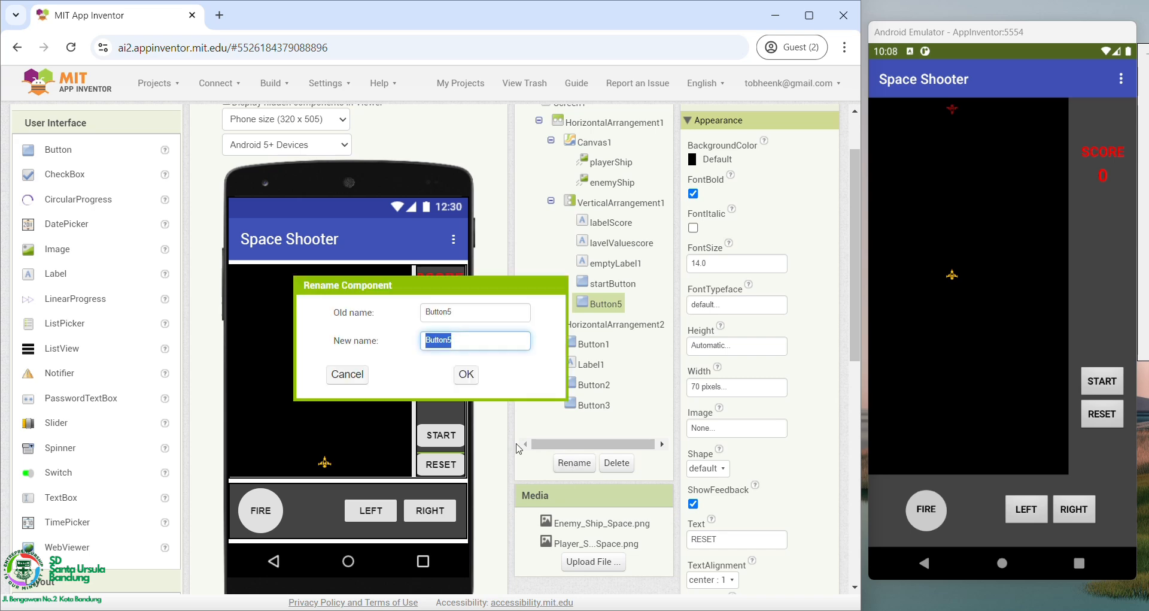
text(resetButton)
click(466, 375)
Step: Rename the round FIRE button, Button1, to fireButton
click(593, 344)
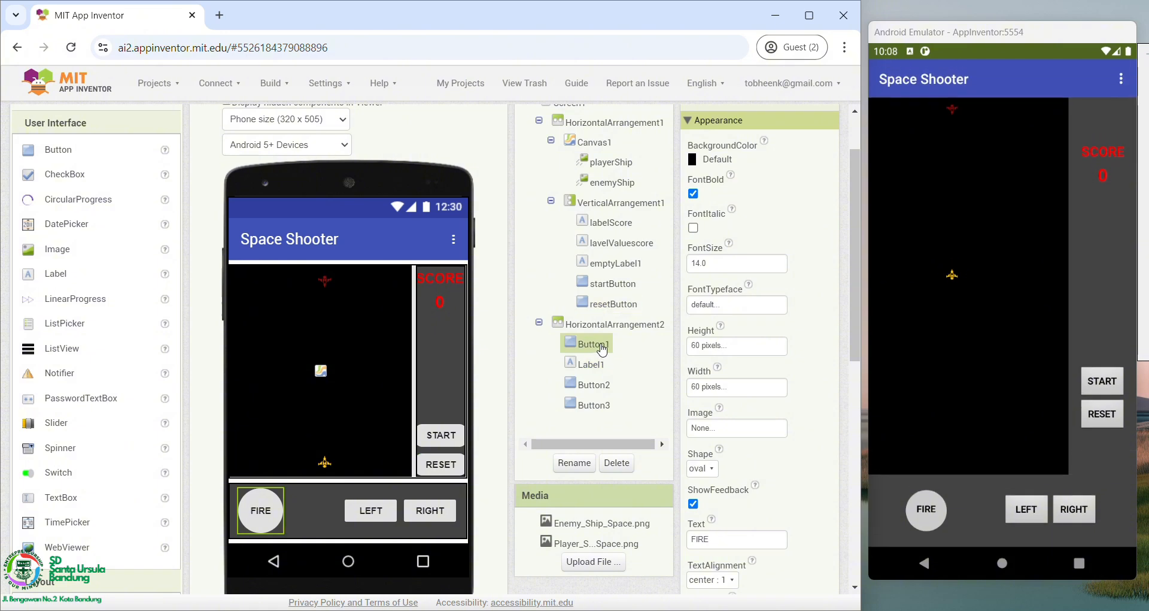
ctrl+click(569, 407)
ctrl+click(569, 407)
click(574, 463)
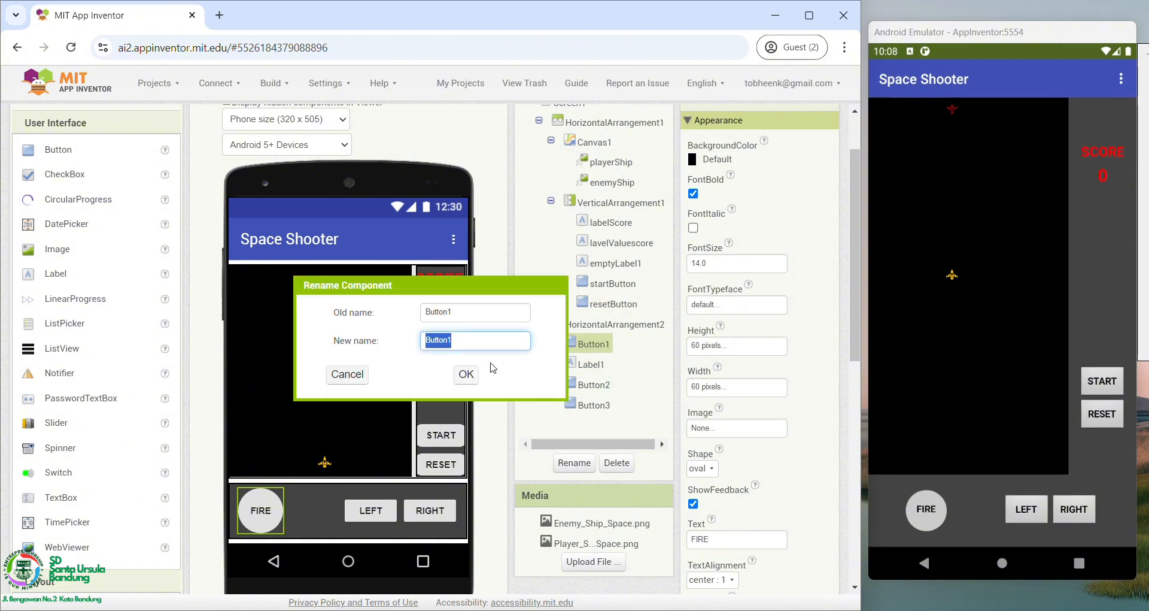
text(fireButton)
click(466, 374)
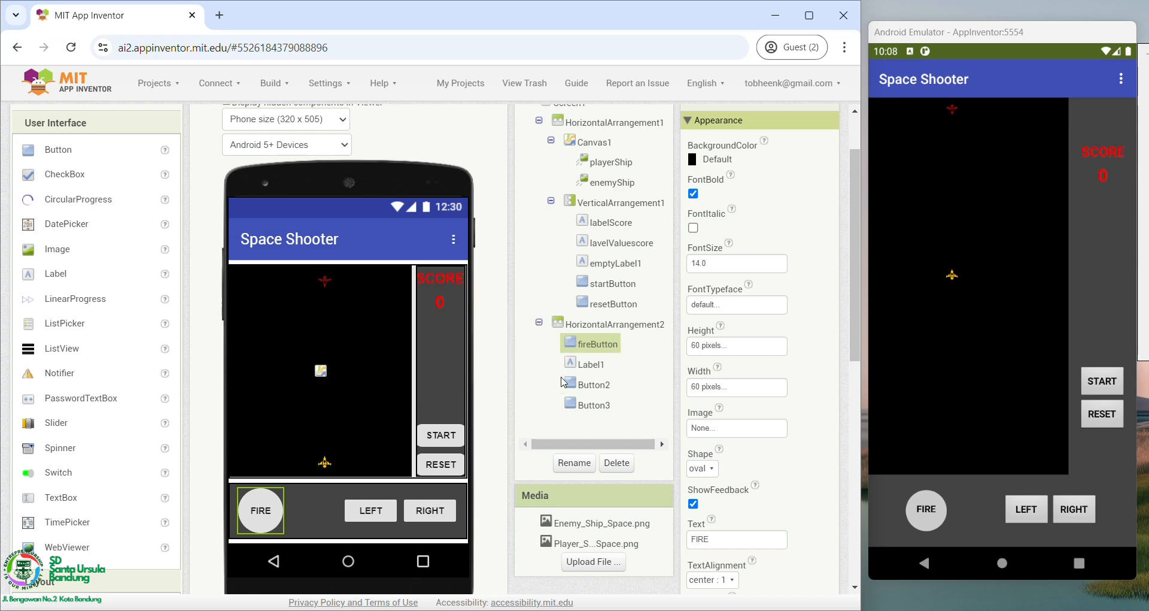
Step: Rename the blank spacer label in the control bar, Label1, to emptyLabel2
click(590, 365)
click(575, 463)
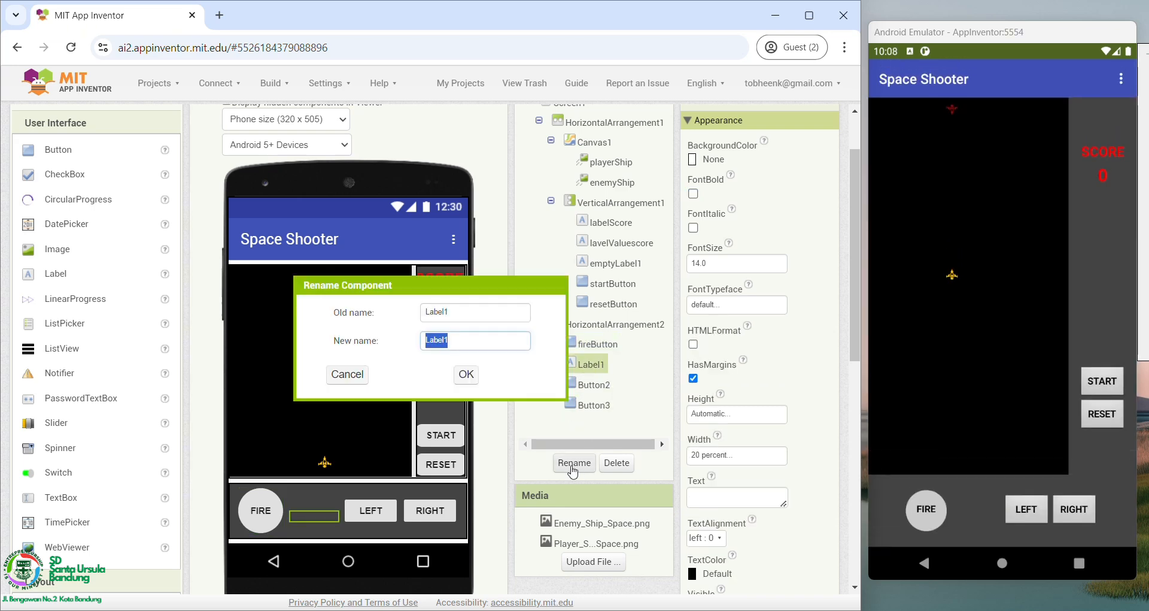
text(empty)
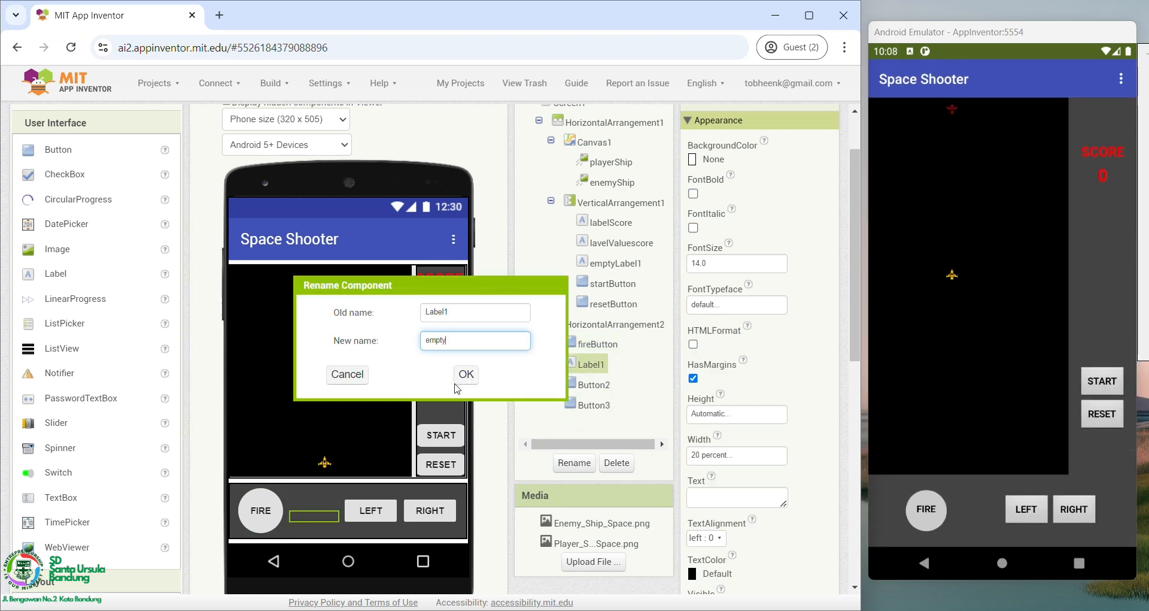
text(Label2)
click(458, 383)
Step: Rename the LEFT button, Button2, to leftButton
click(383, 523)
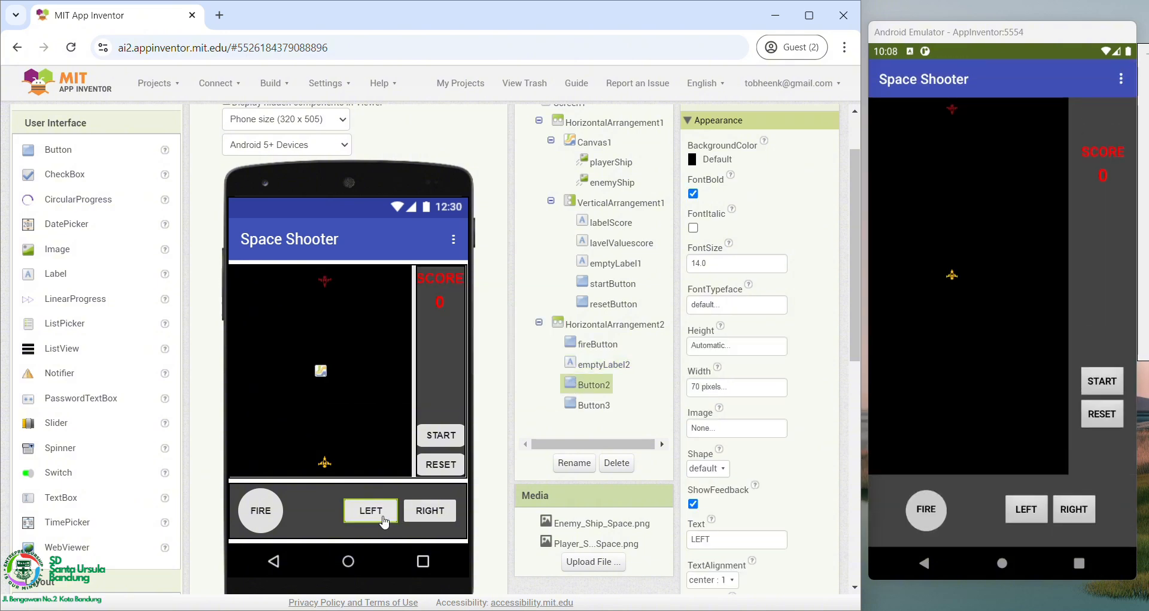
click(574, 463)
text(l)
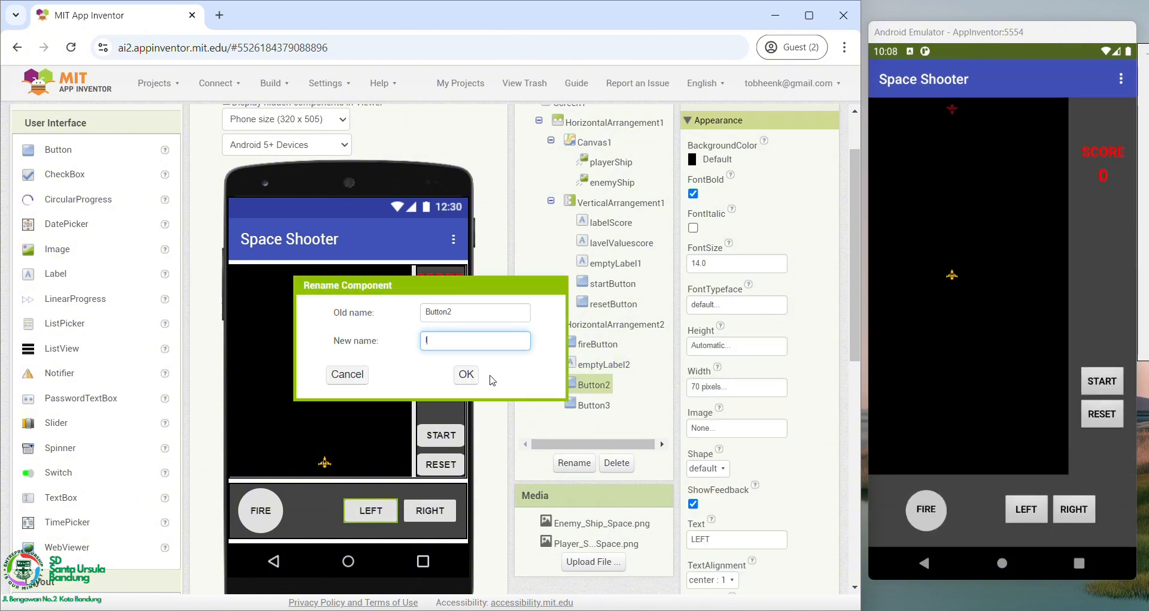
text(eftButton)
key(Return)
Step: Rename the RIGHT button, Button3, to rightButton
click(593, 405)
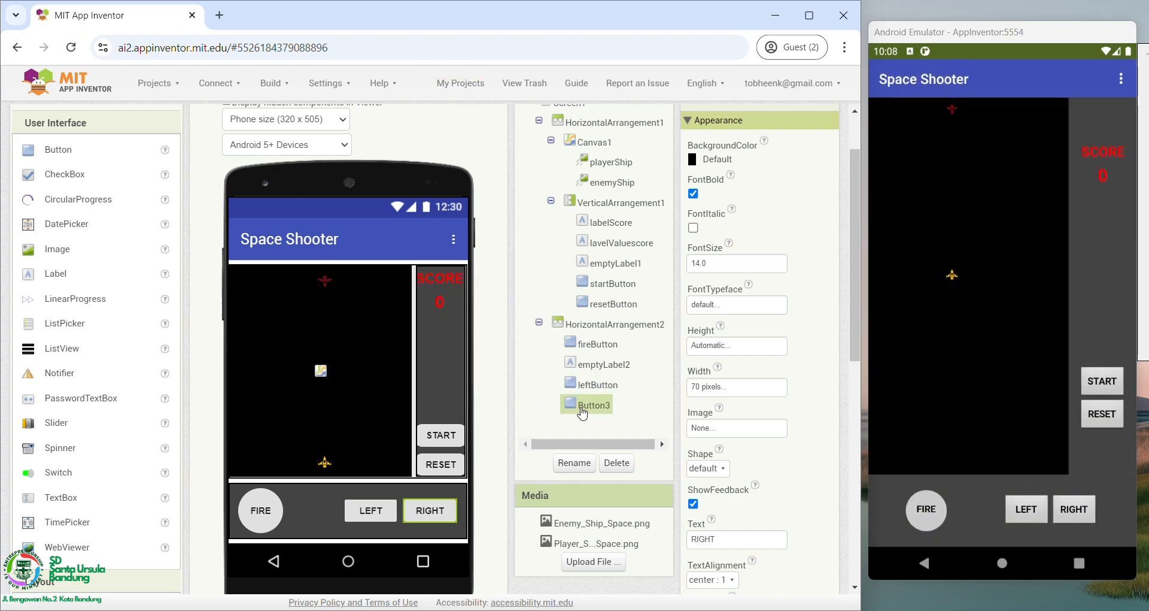
click(574, 463)
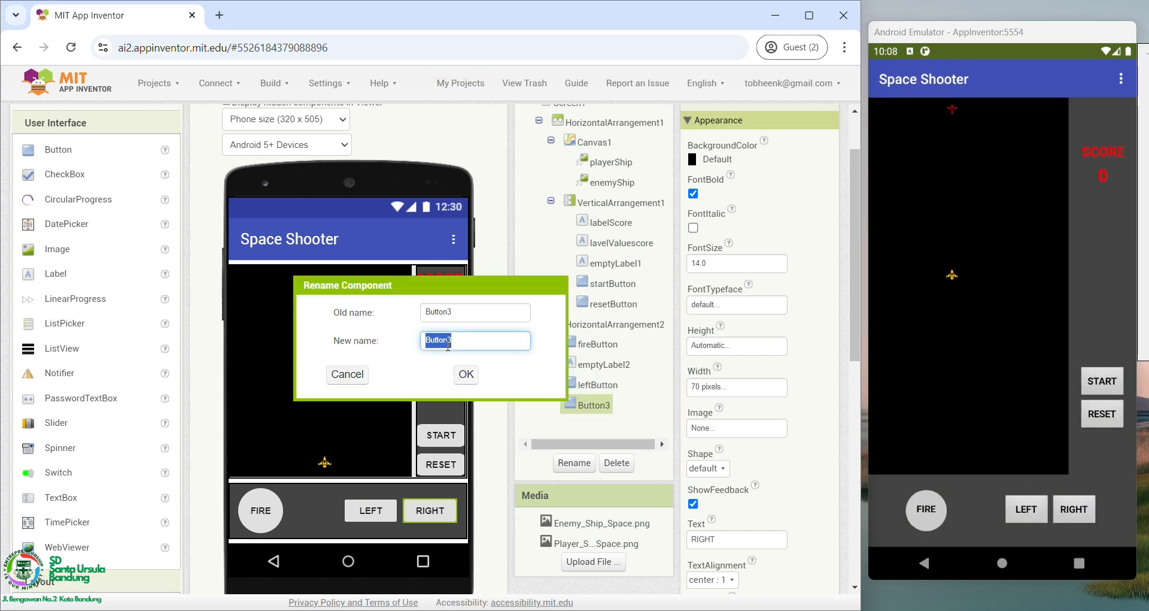
text(rightButton)
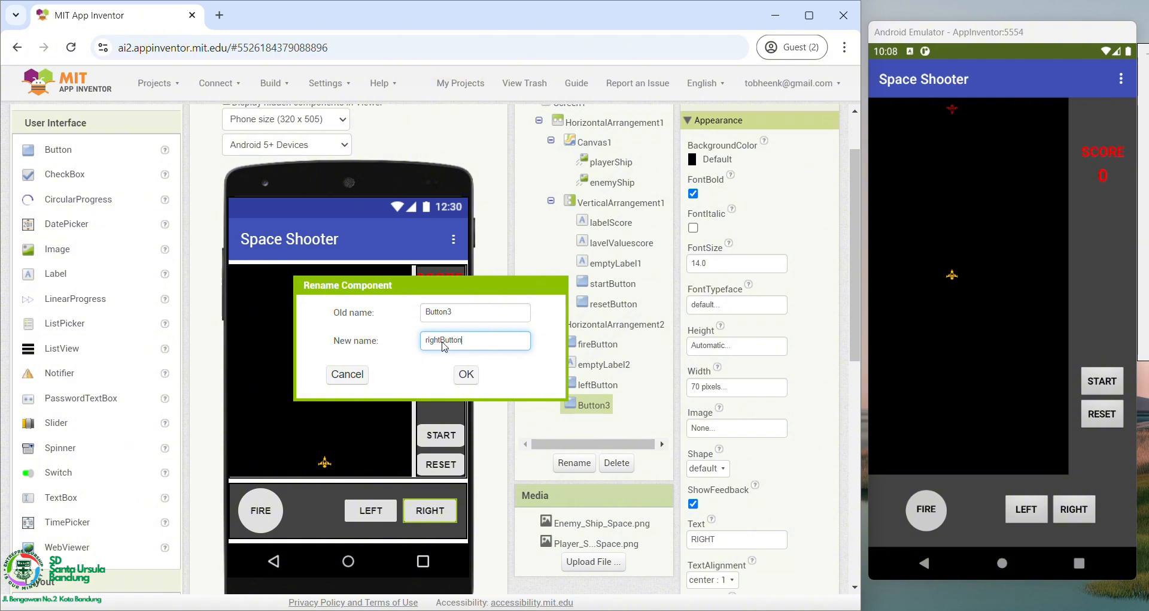
key(Return)
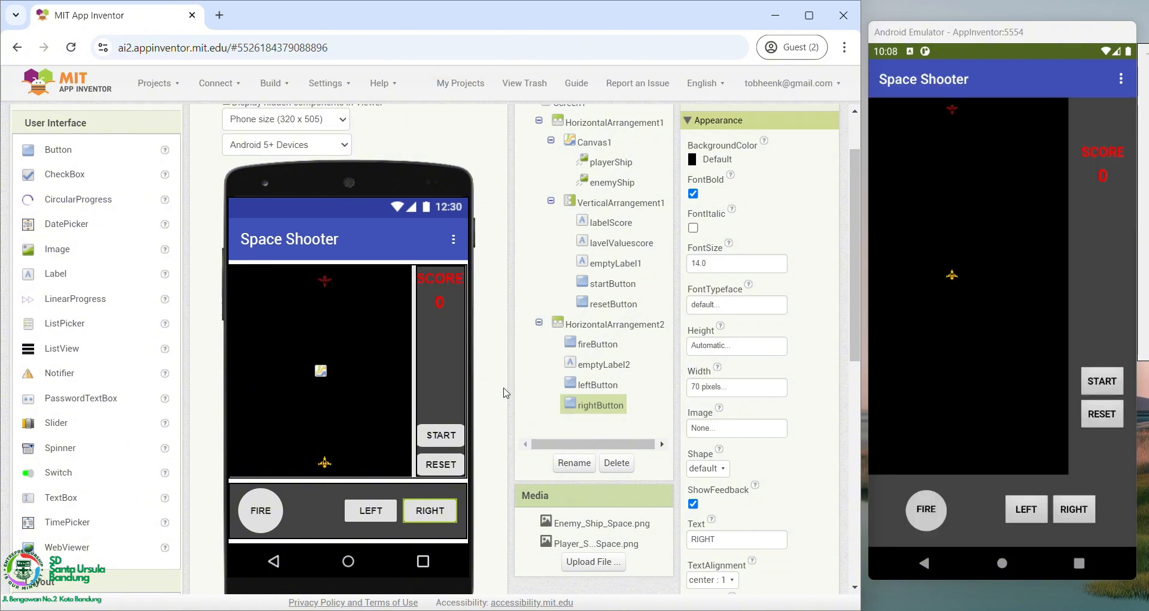
scroll(503, 386, down, 1)
scroll(503, 387, up, 1)
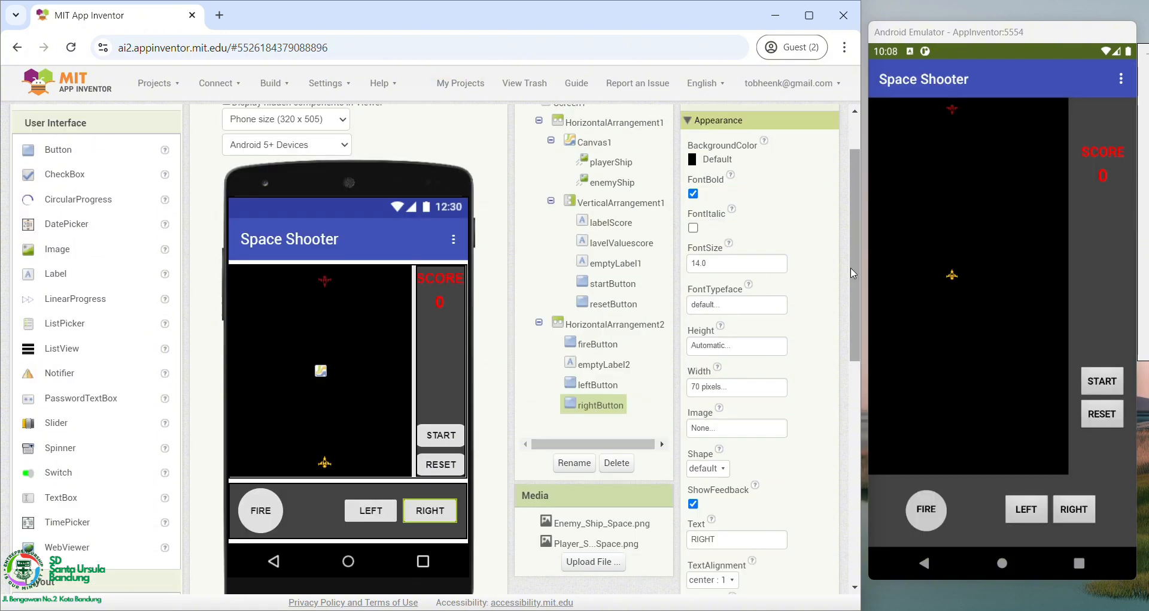
scroll(855, 276, down, 1)
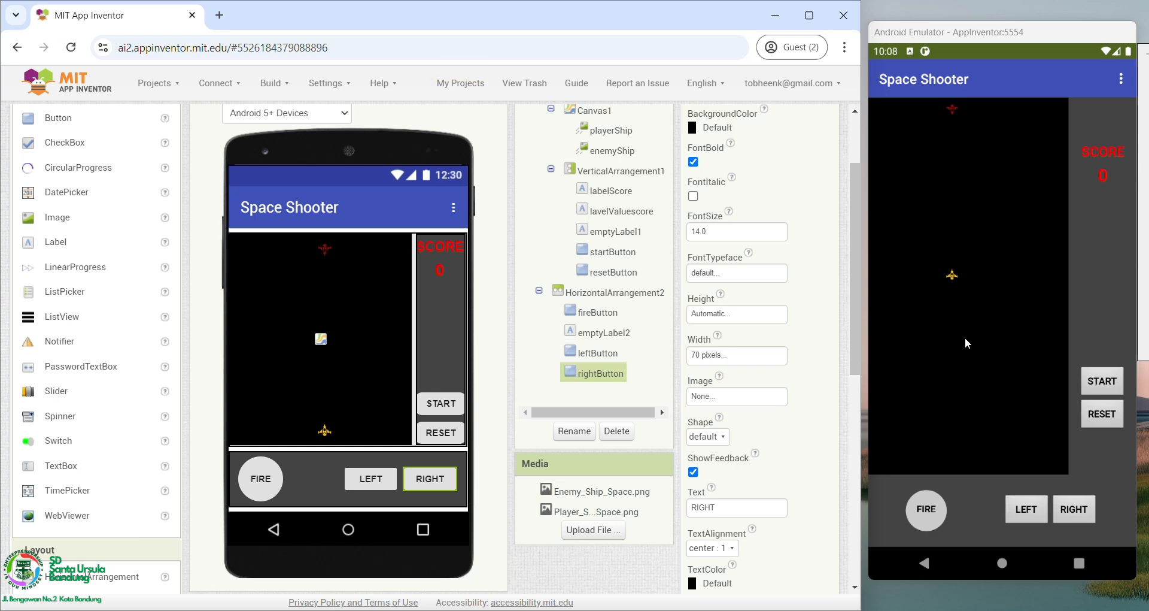
scroll(605, 376, up, 1)
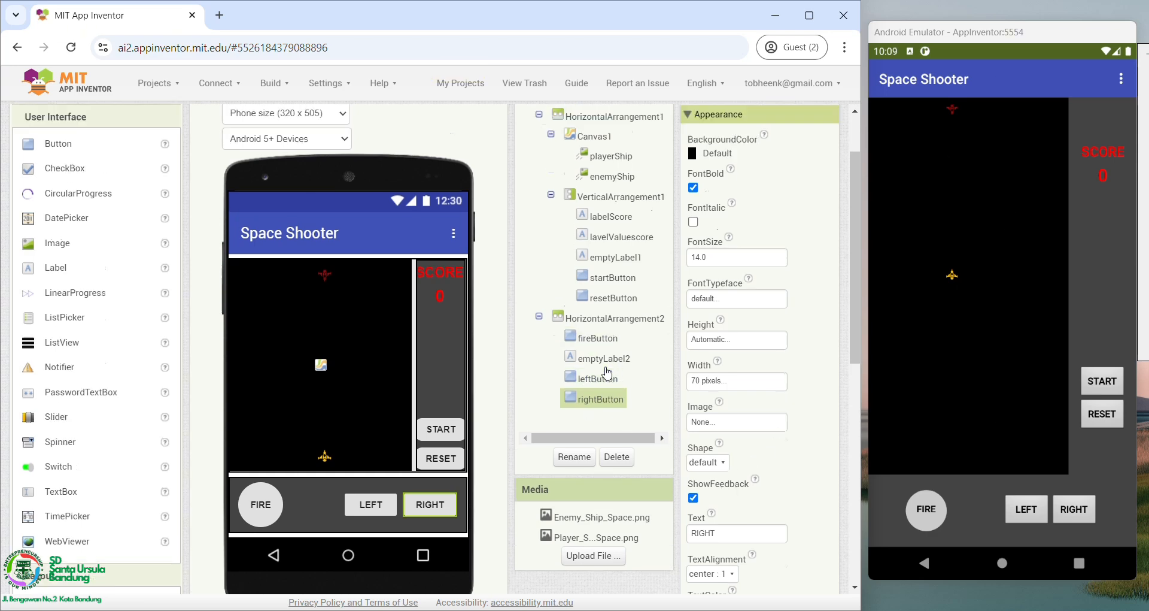
scroll(603, 350, down, 1)
scroll(602, 350, up, 1)
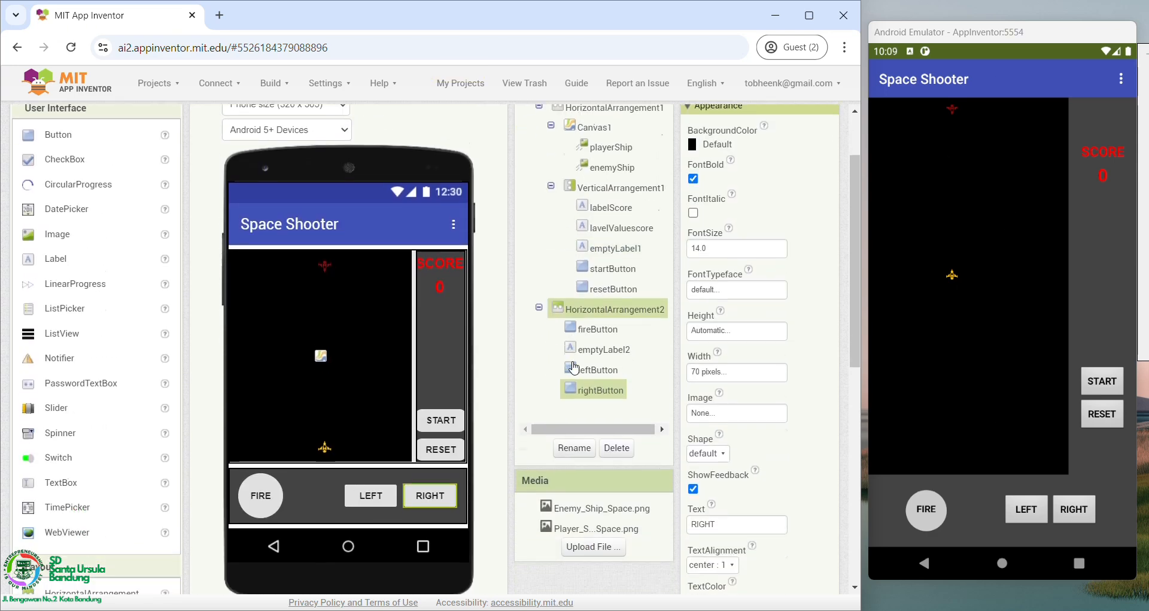
Step: Add a Ball component to the black canvas just above the player's ship
scroll(603, 335, down, 1)
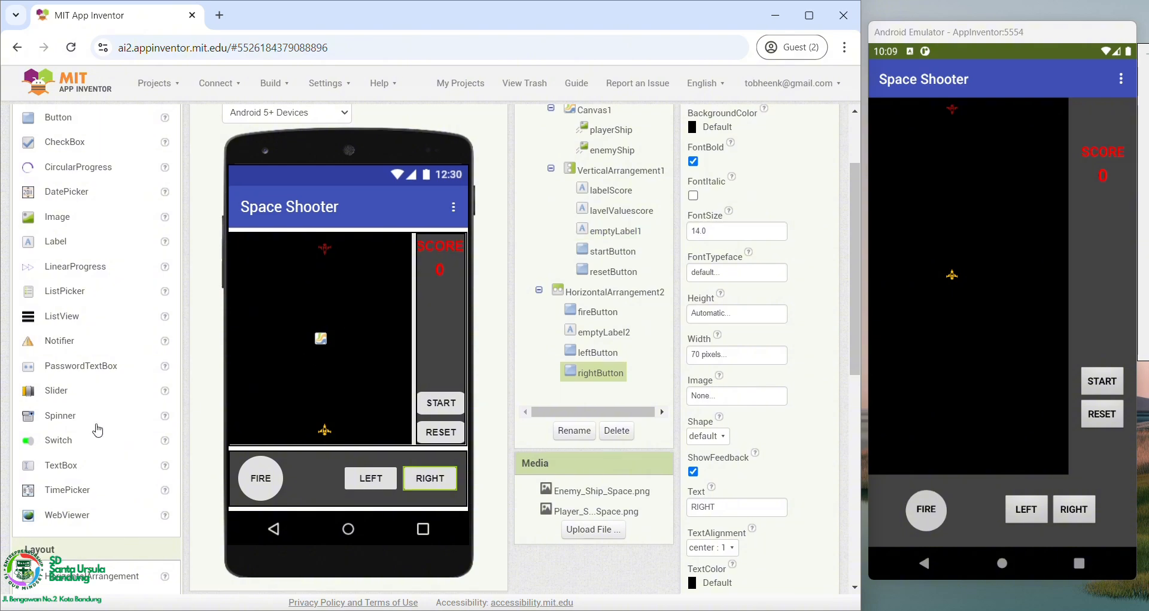
scroll(97, 430, down, 2)
scroll(98, 430, down, 1)
drag(57, 540, 327, 191)
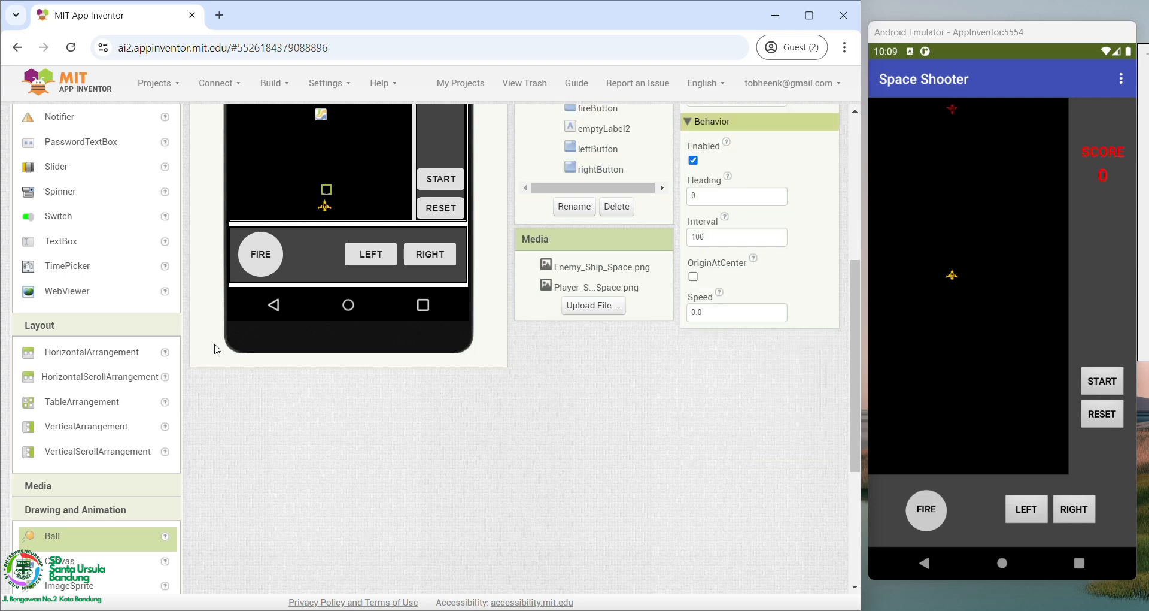
Step: Set the paint color of the new ball to Red
scroll(215, 333, up, 5)
click(711, 205)
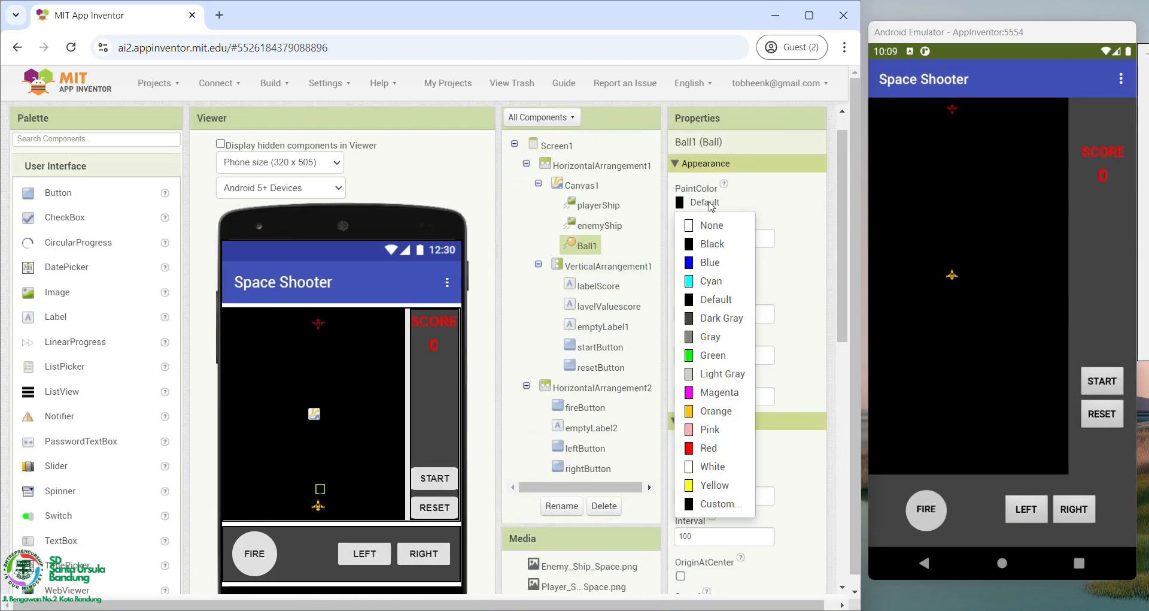
click(709, 448)
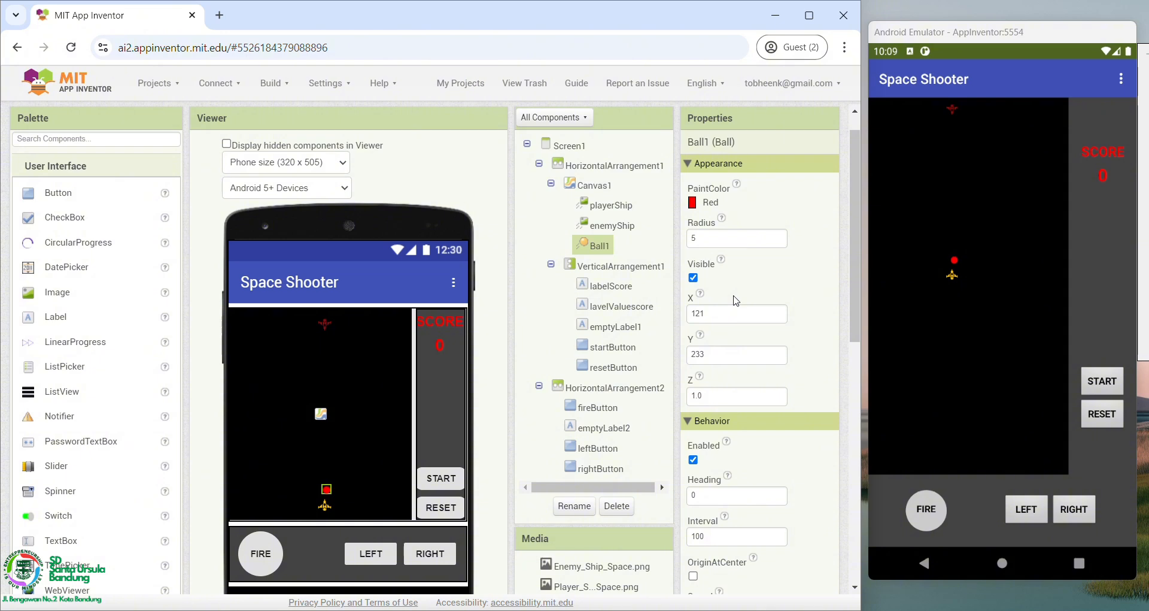
Step: Try a radius of 2 for the red ball and settle on a radius of 3
scroll(741, 292, down, 1)
double_click(718, 159)
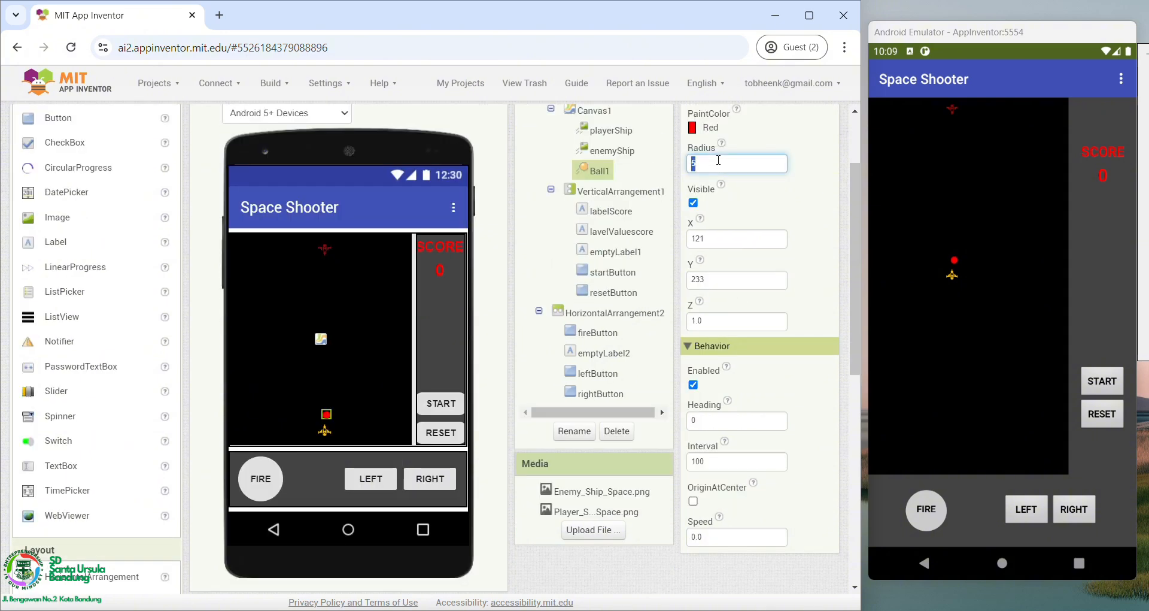
text(2)
key(Return)
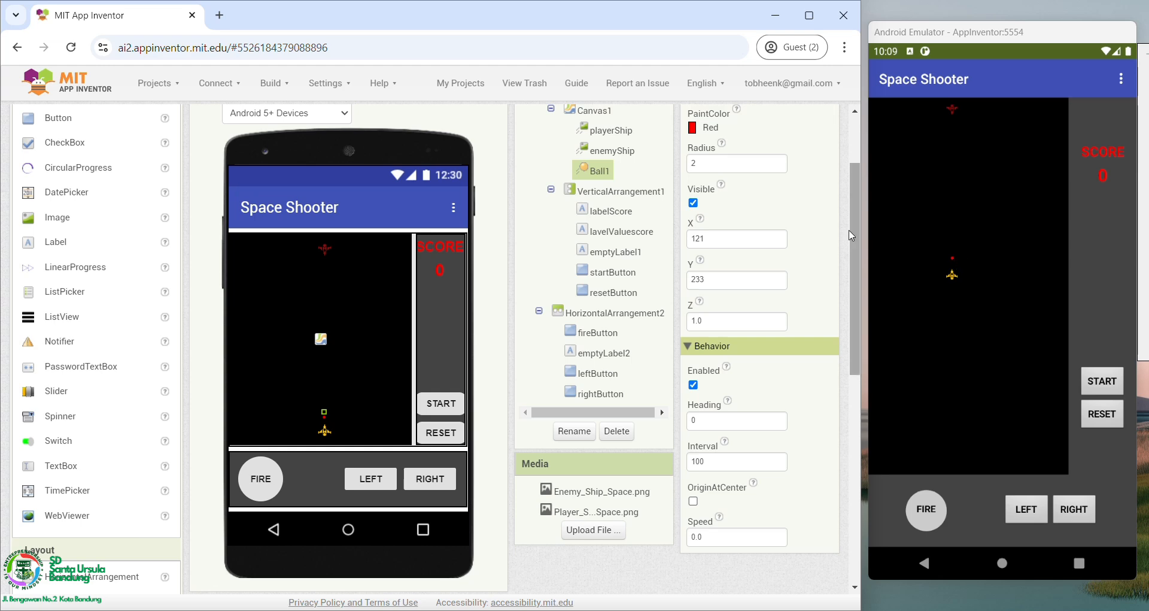
double_click(698, 164)
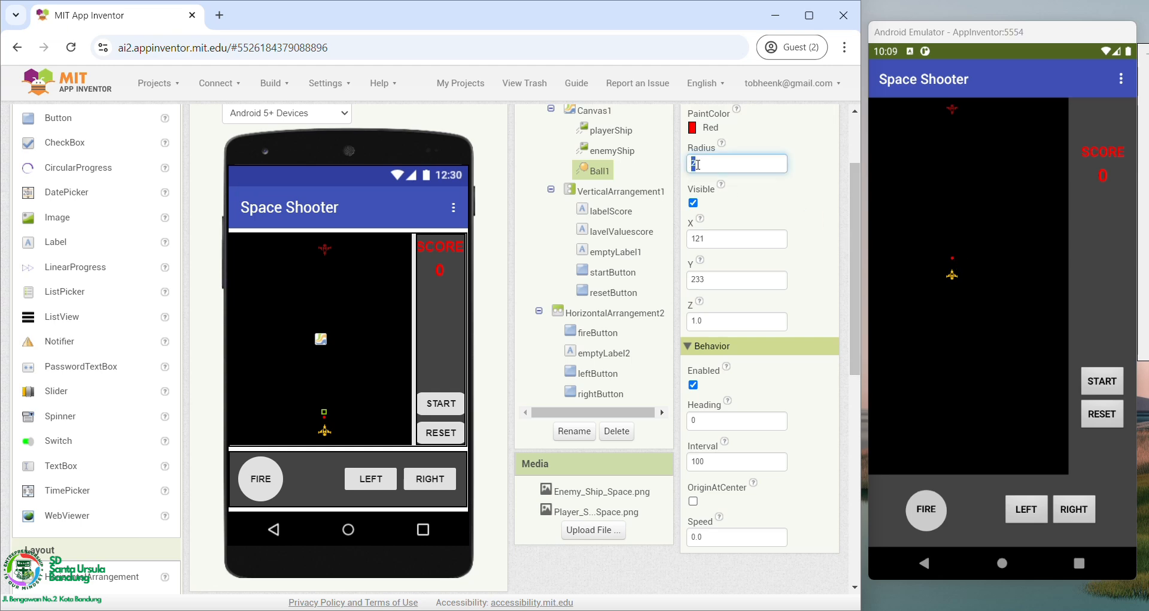
key(Return)
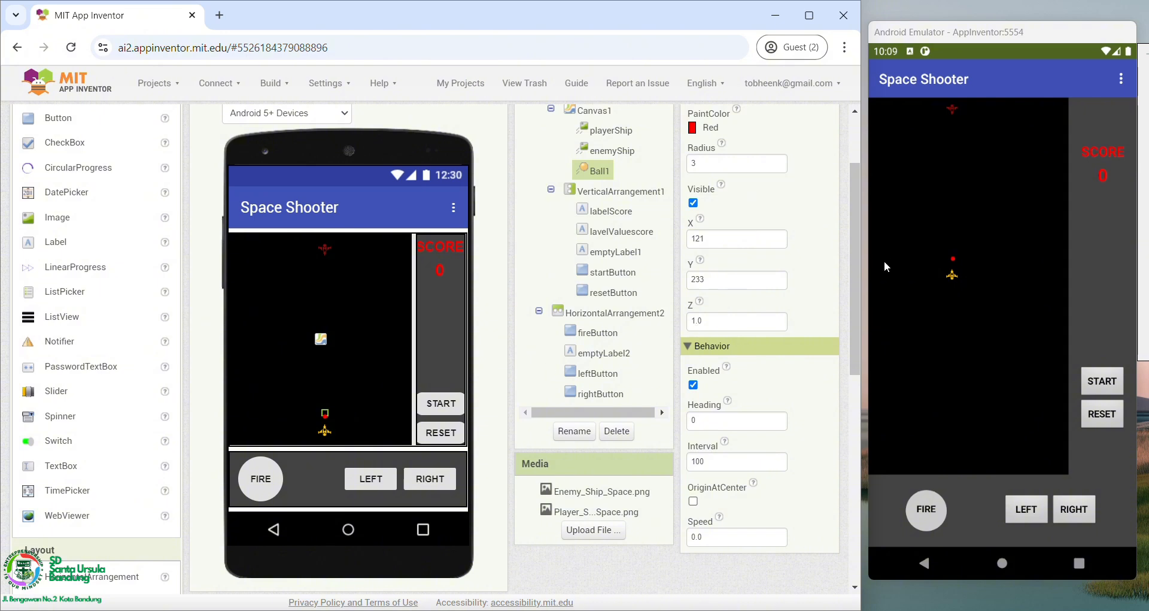
click(368, 391)
click(325, 414)
click(928, 244)
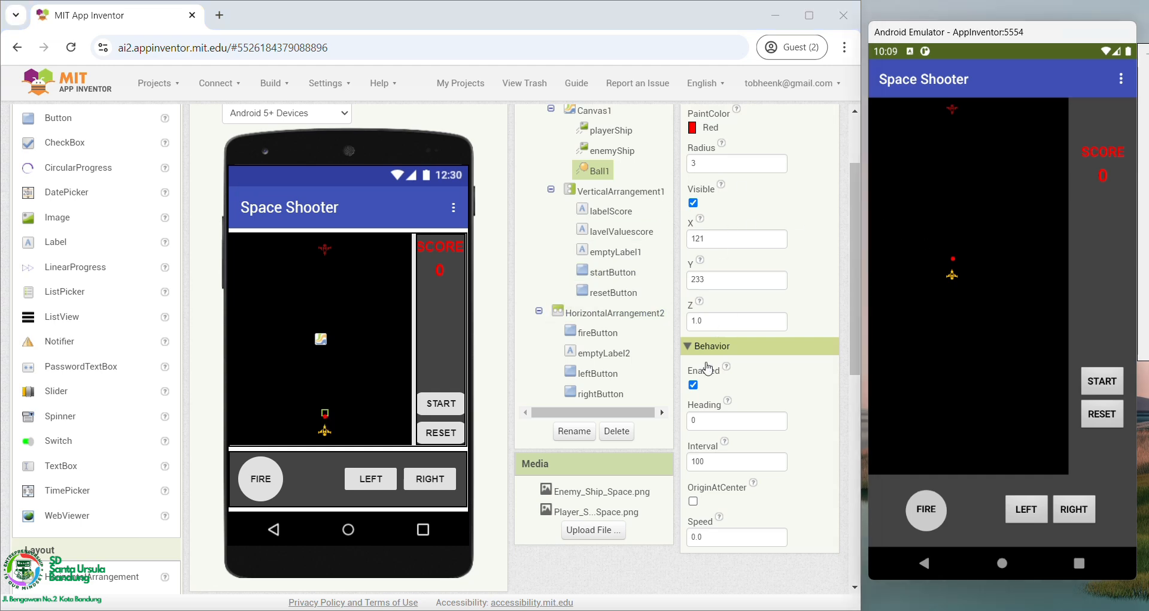
Step: Turn the ball's Enabled and Visible properties off and back on
click(694, 386)
click(694, 386)
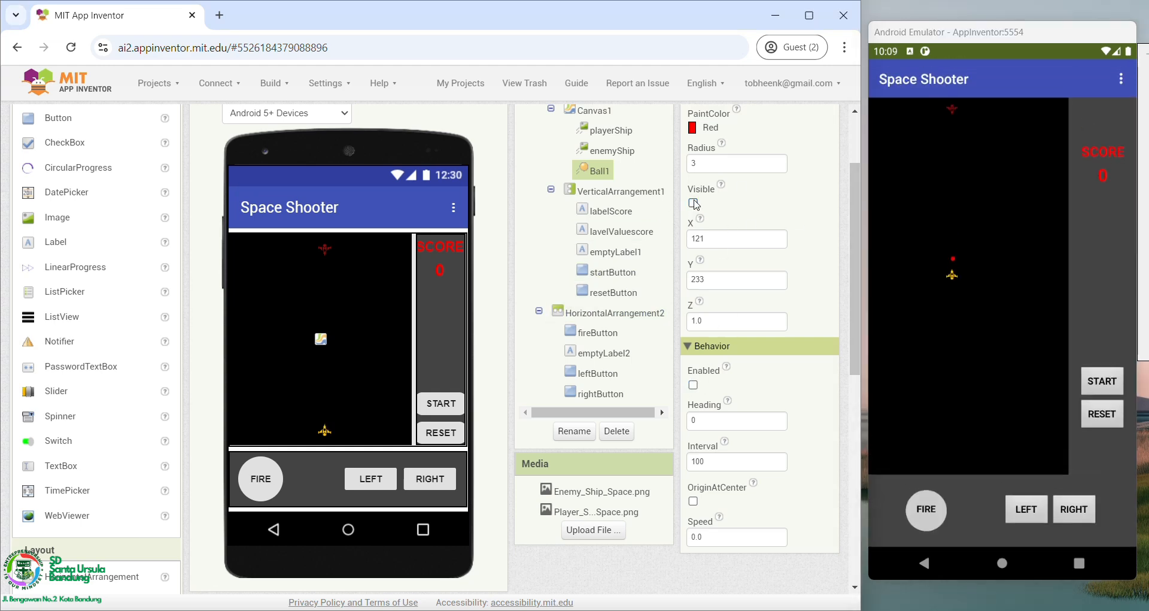
click(693, 202)
click(694, 384)
click(693, 203)
scroll(492, 345, up, 2)
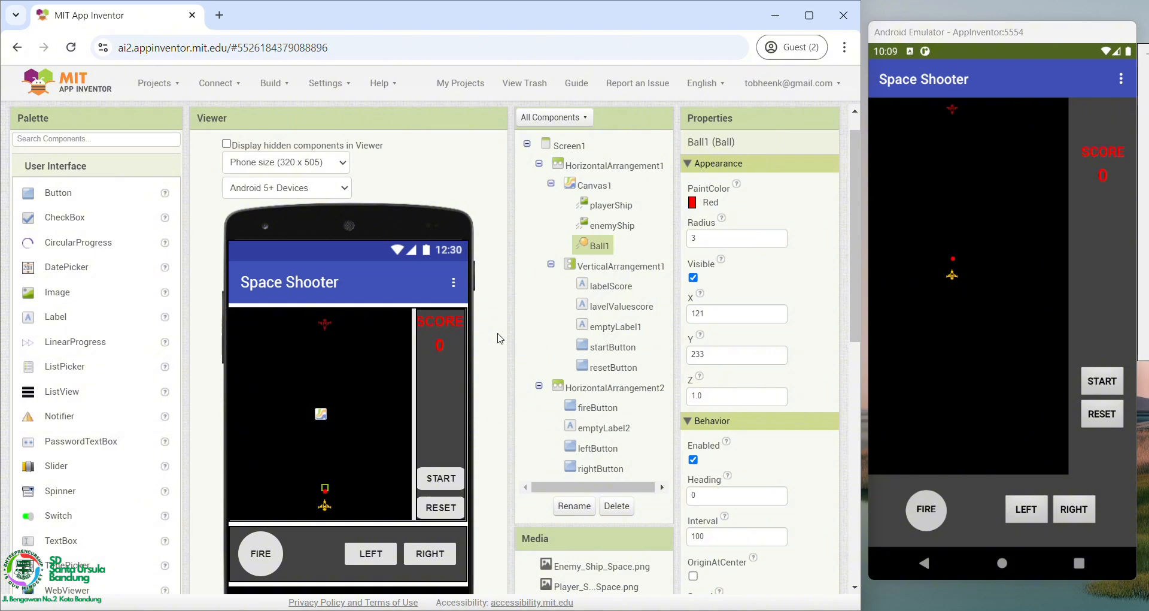
scroll(500, 339, down, 2)
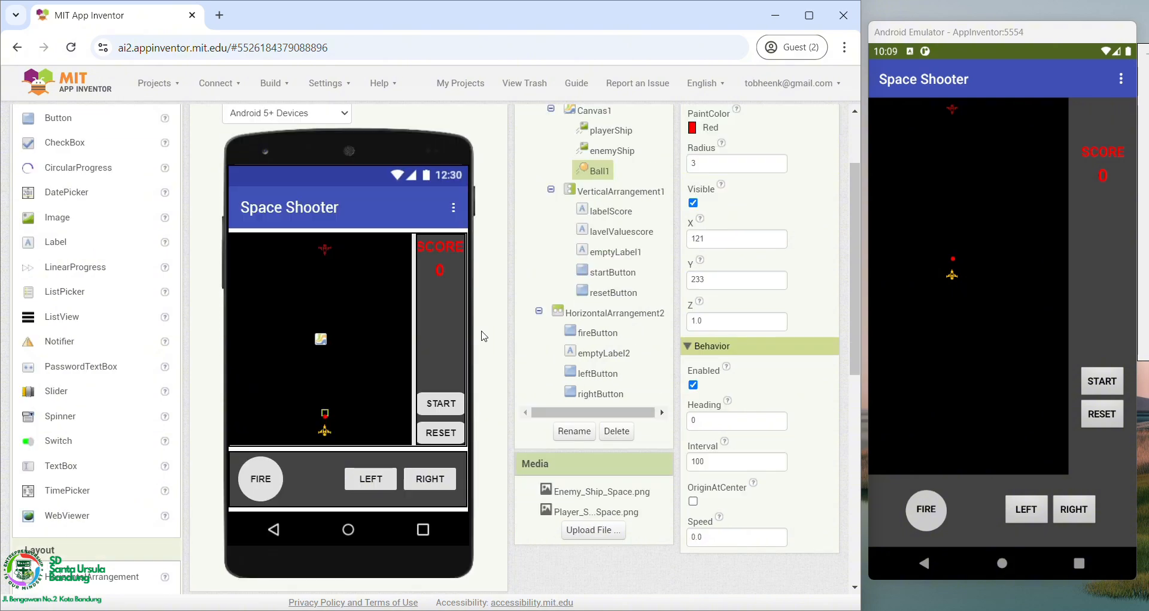
scroll(108, 434, down, 2)
scroll(108, 435, up, 2)
scroll(329, 398, up, 2)
scroll(329, 399, down, 2)
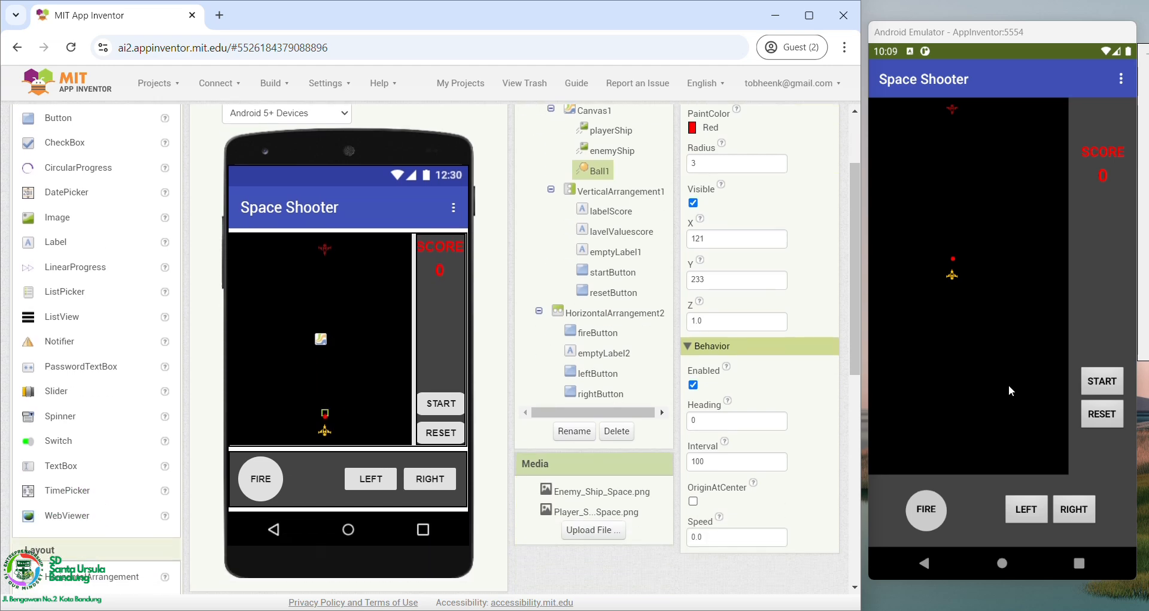